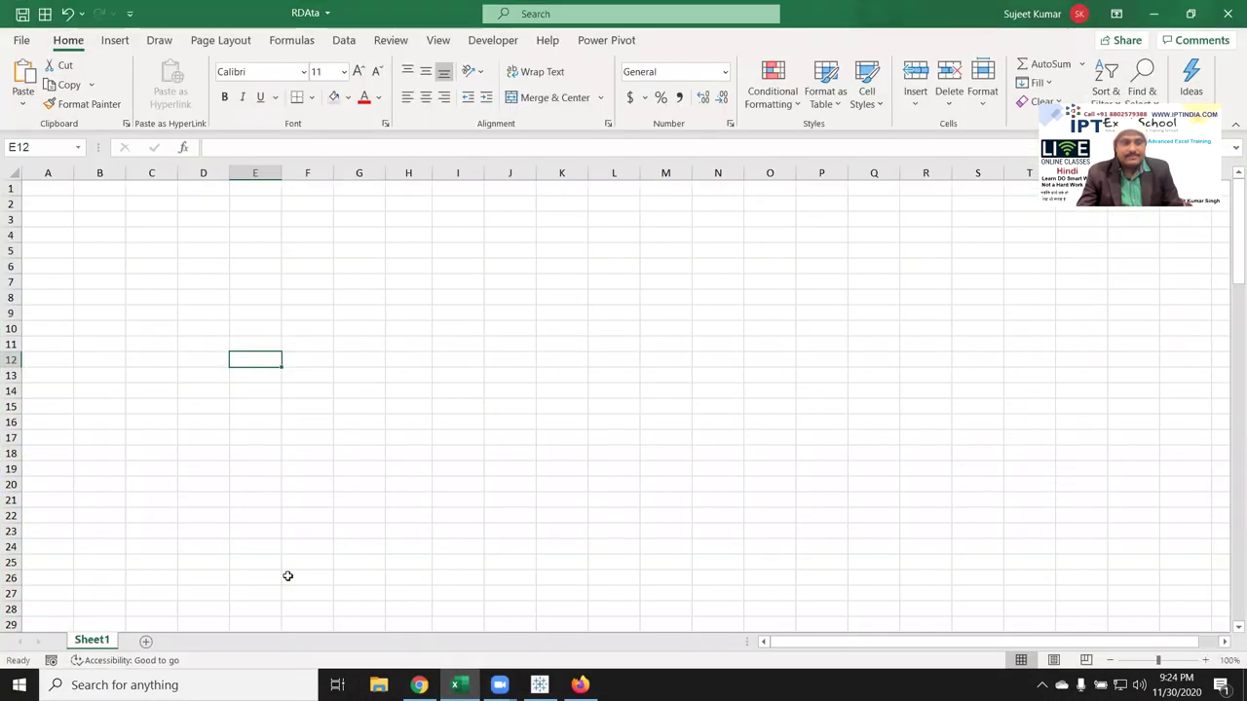
- Enter the headers Name, Date and Time in cells A1 to C1
left_click(288, 576)
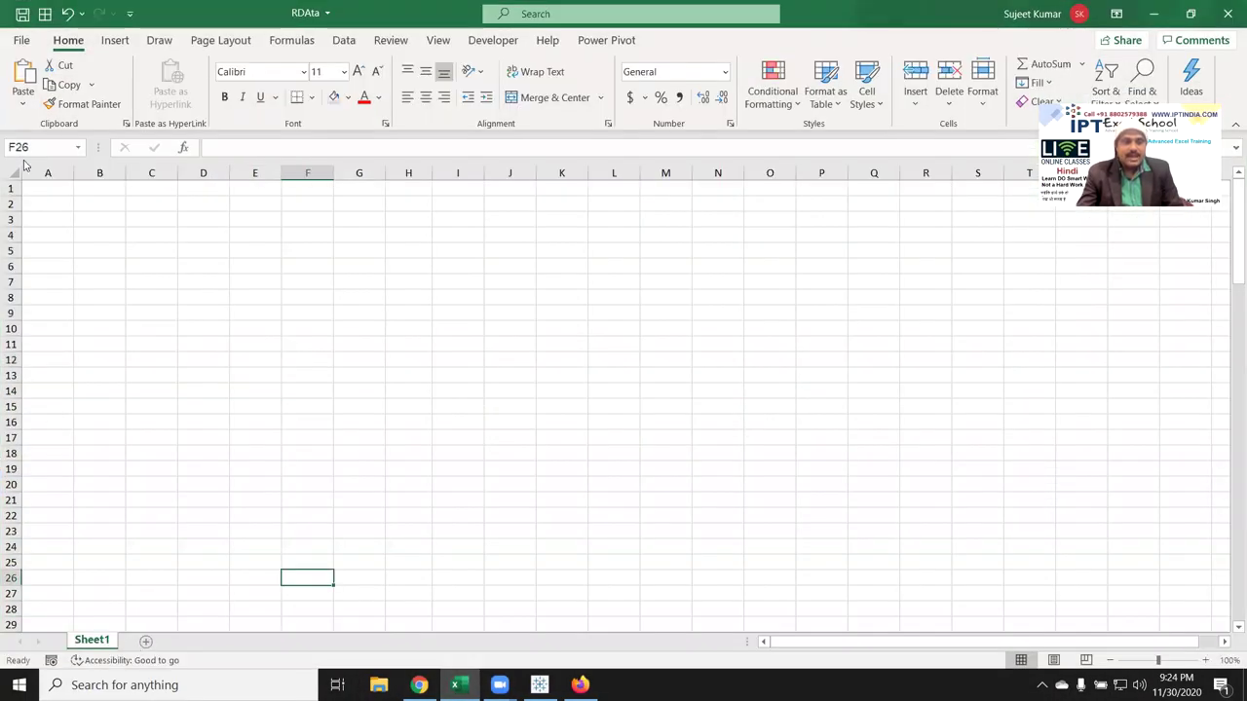
left_click(50, 190)
type("Name")
left_click(120, 191)
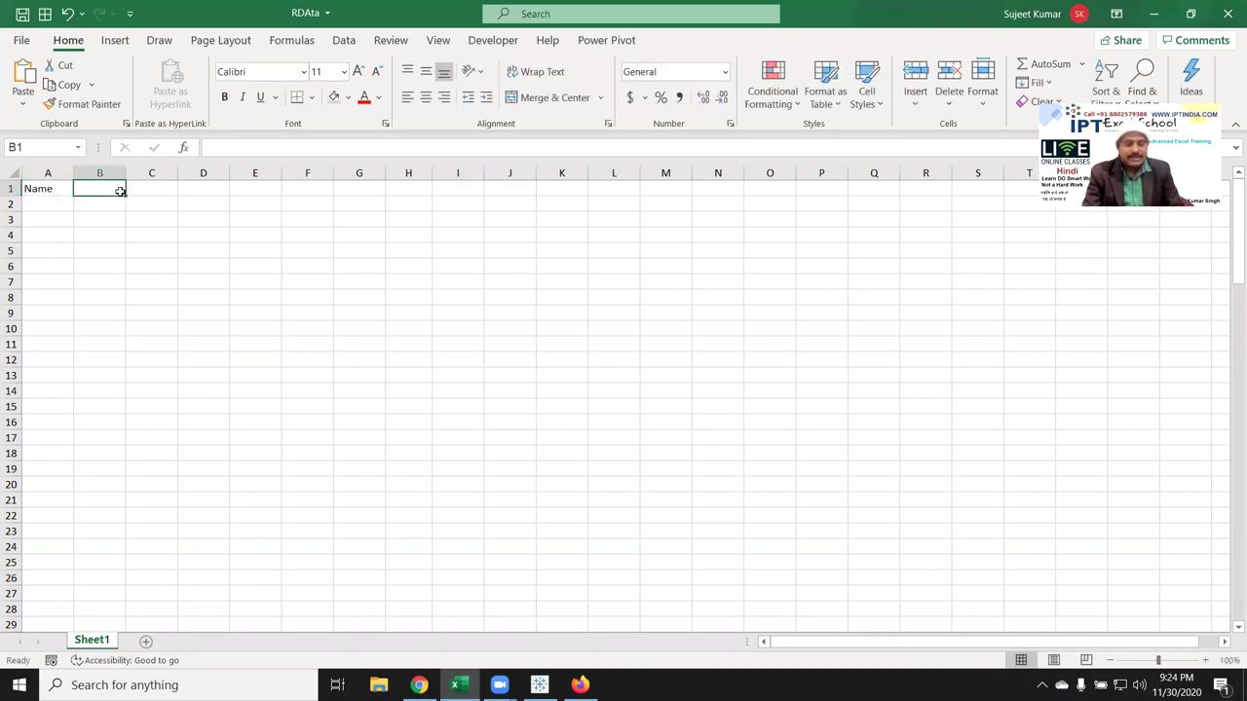
type("DSa")
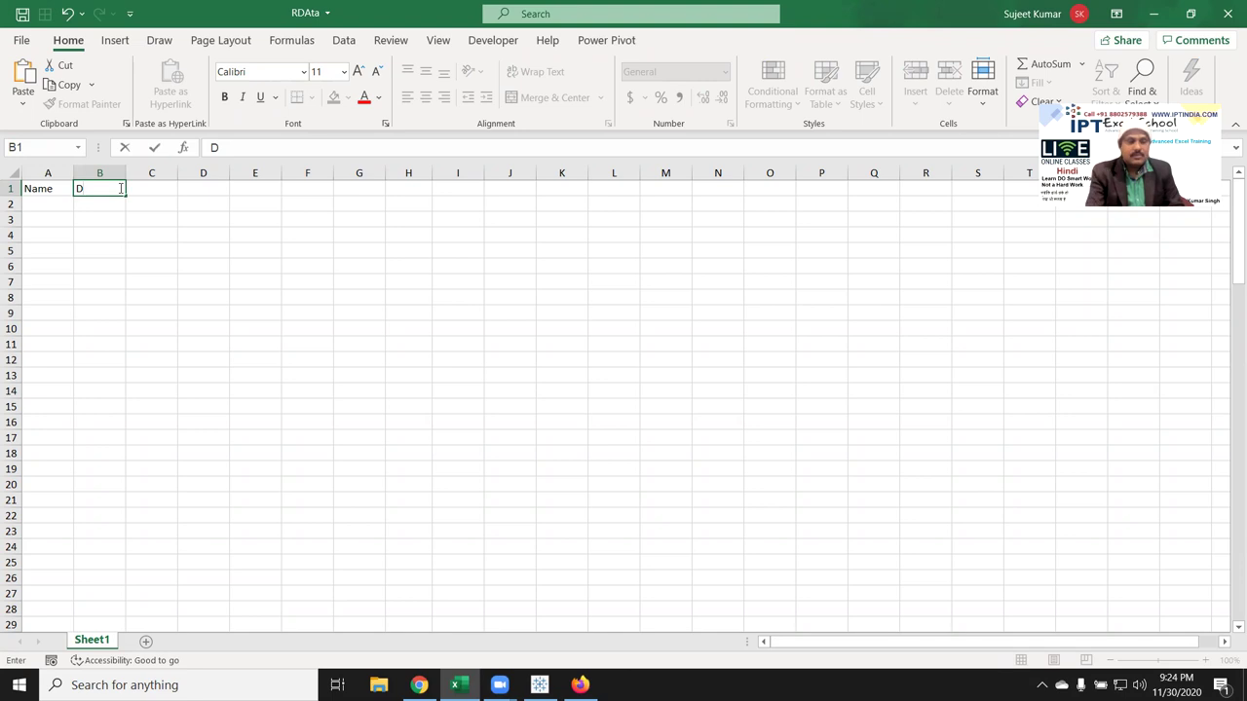
type("e")
key("Tab")
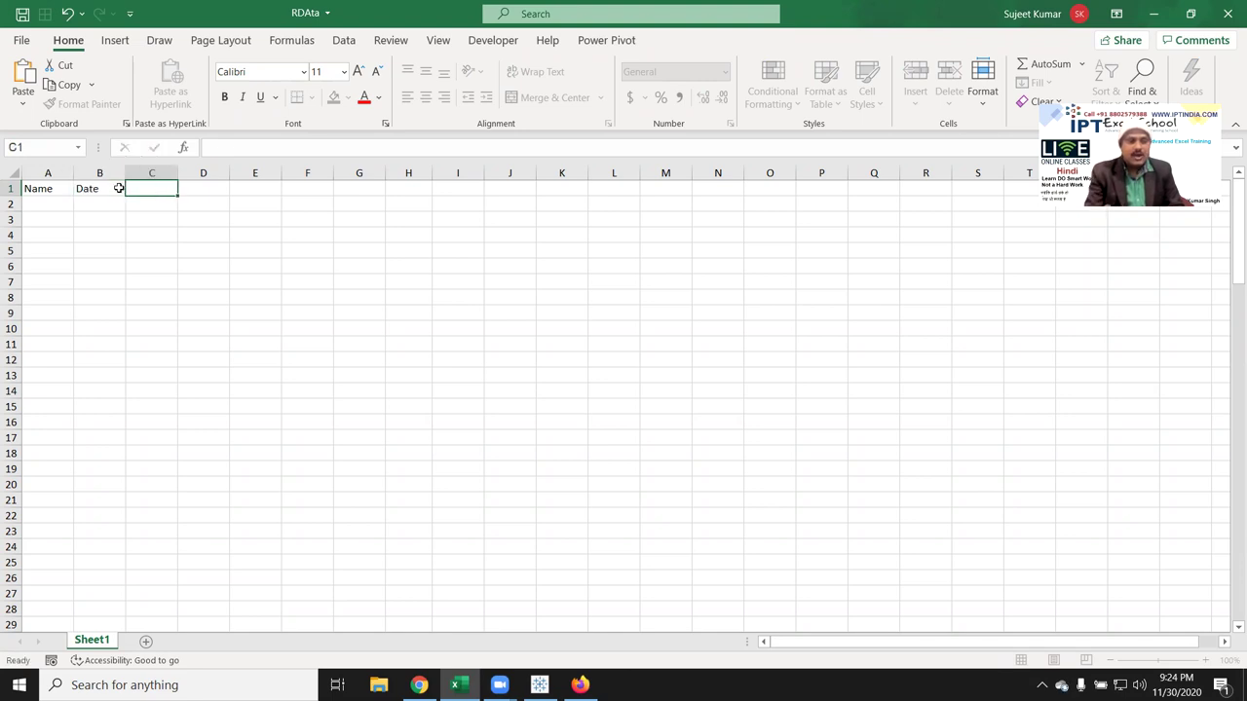
type("Time")
key("Return")
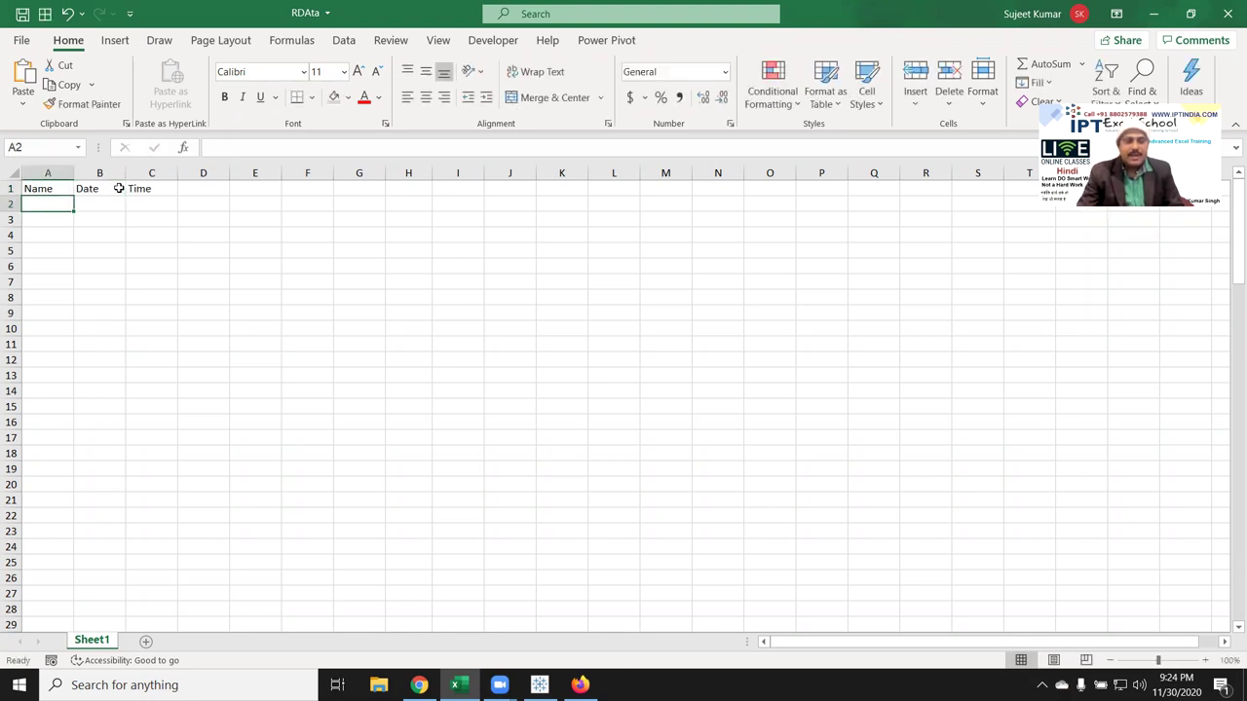
- Test a sample name in A2, then clear it again
type("Puja")
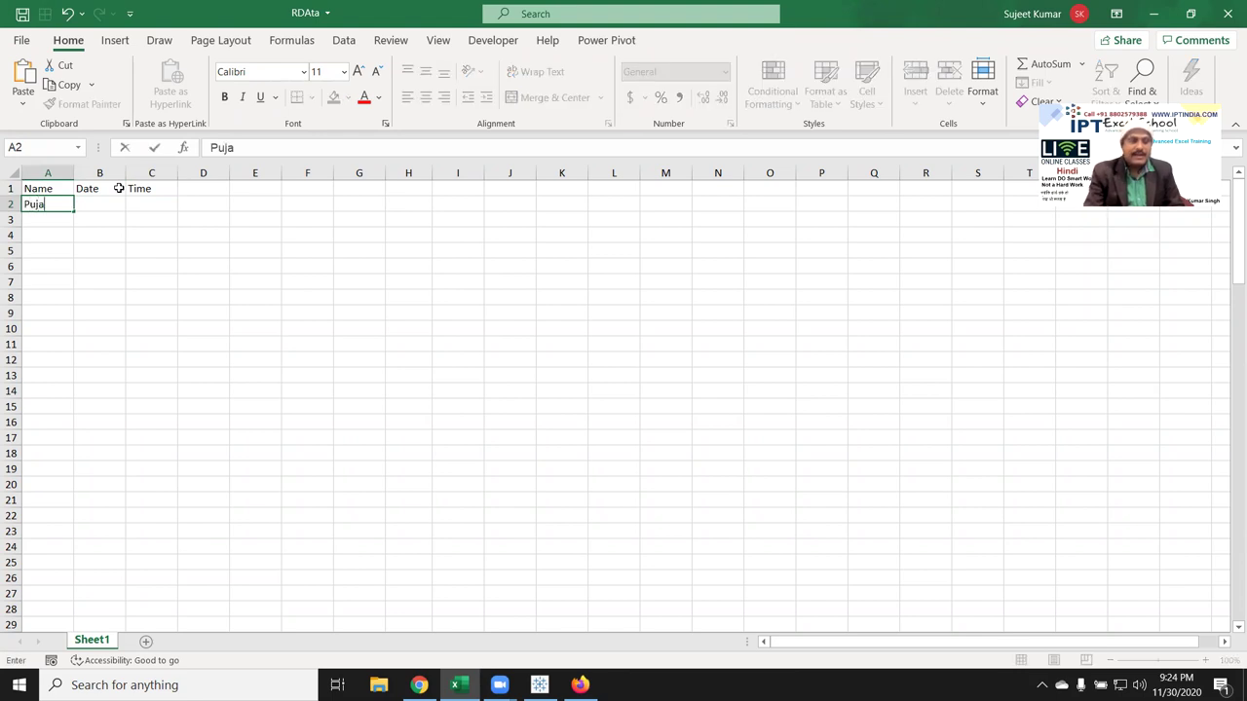
key("Return")
key("Up")
key("Right")
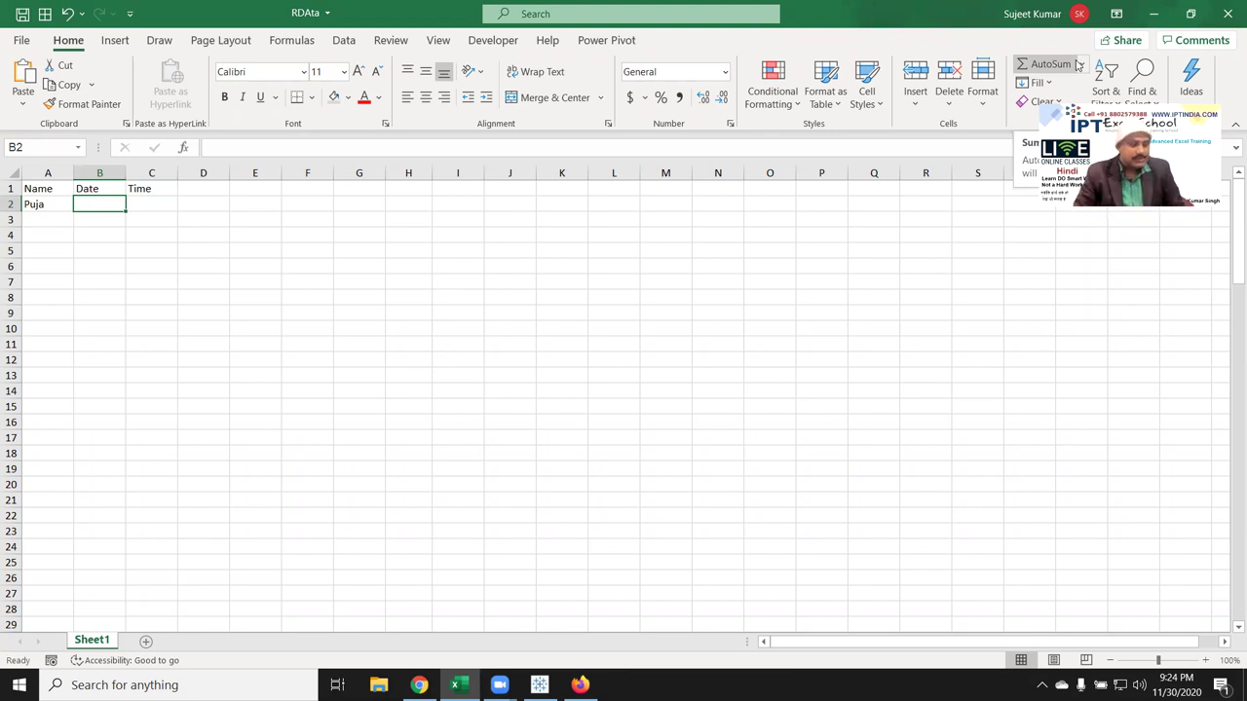
key("Left")
key("Delete")
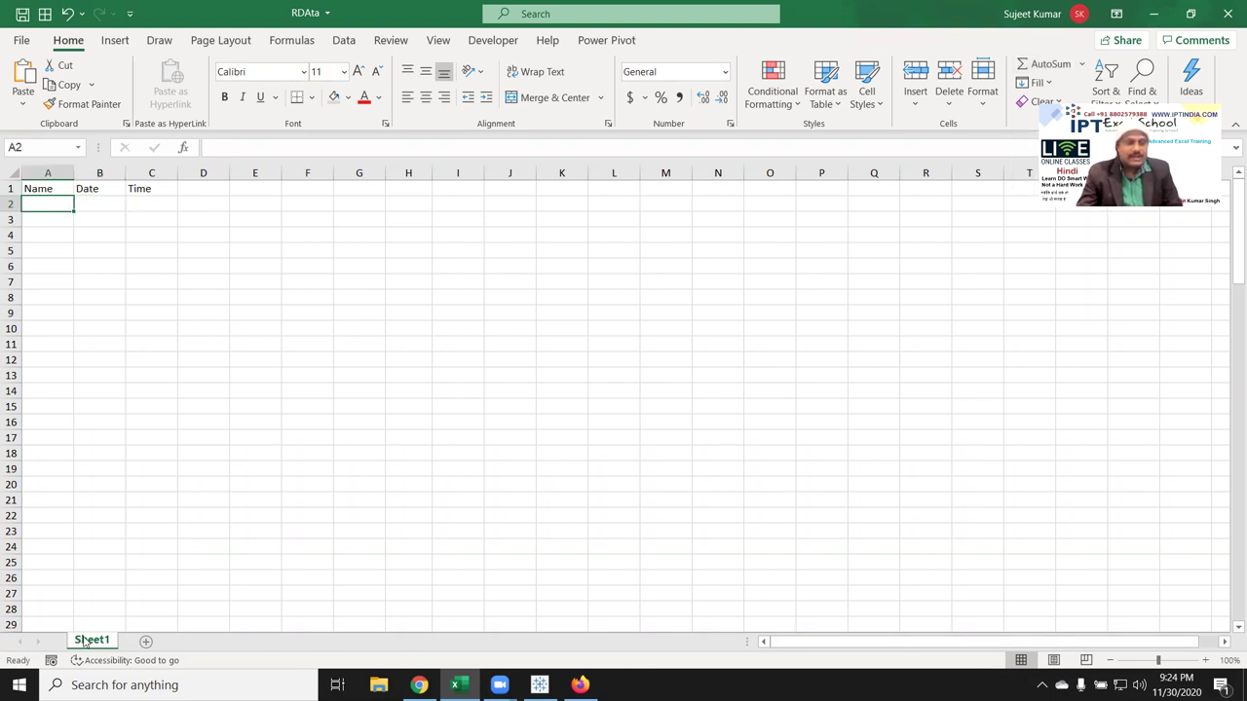
- Open Sheet1's code window and add a Worksheet_Change procedure via the object and event lists
right_click(99, 637)
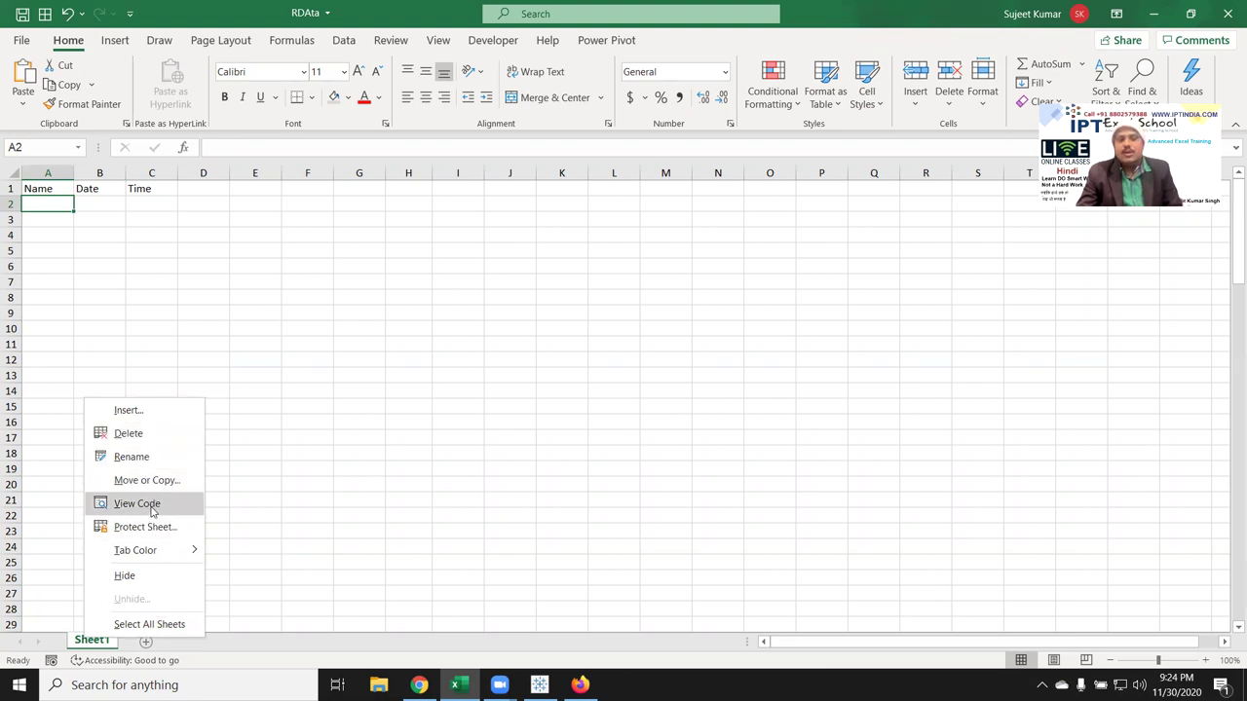
left_click(136, 504)
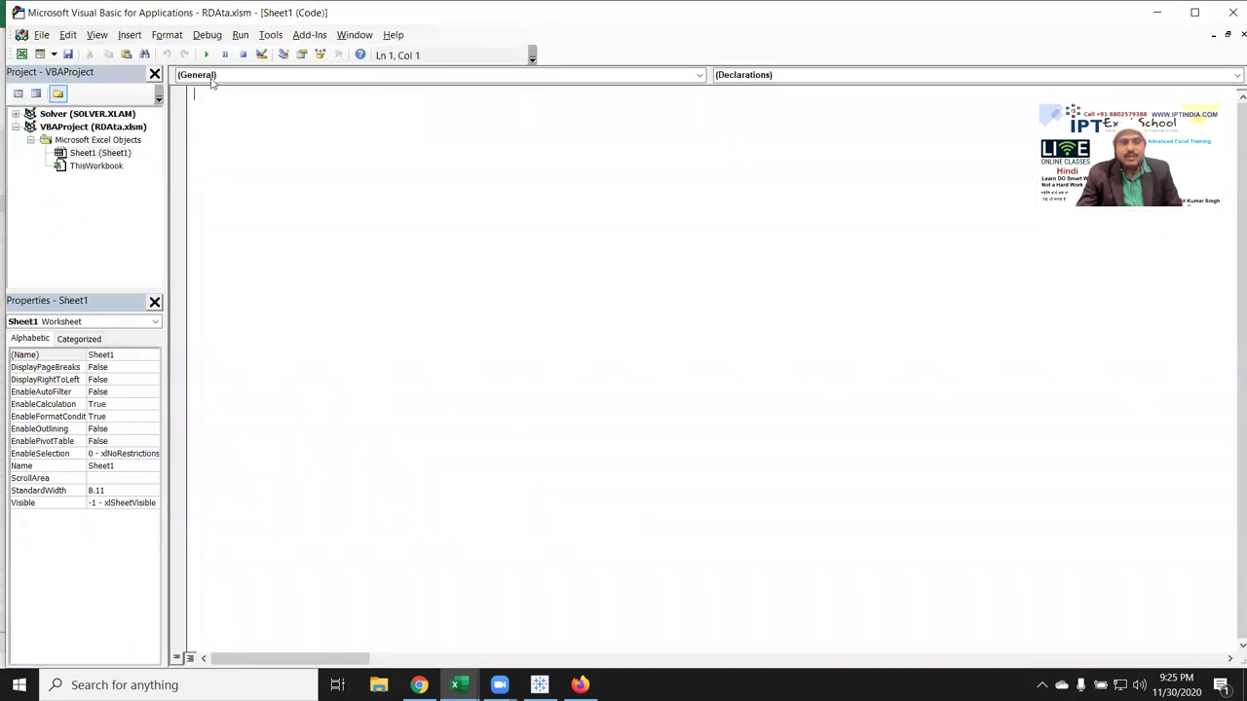
left_click(213, 82)
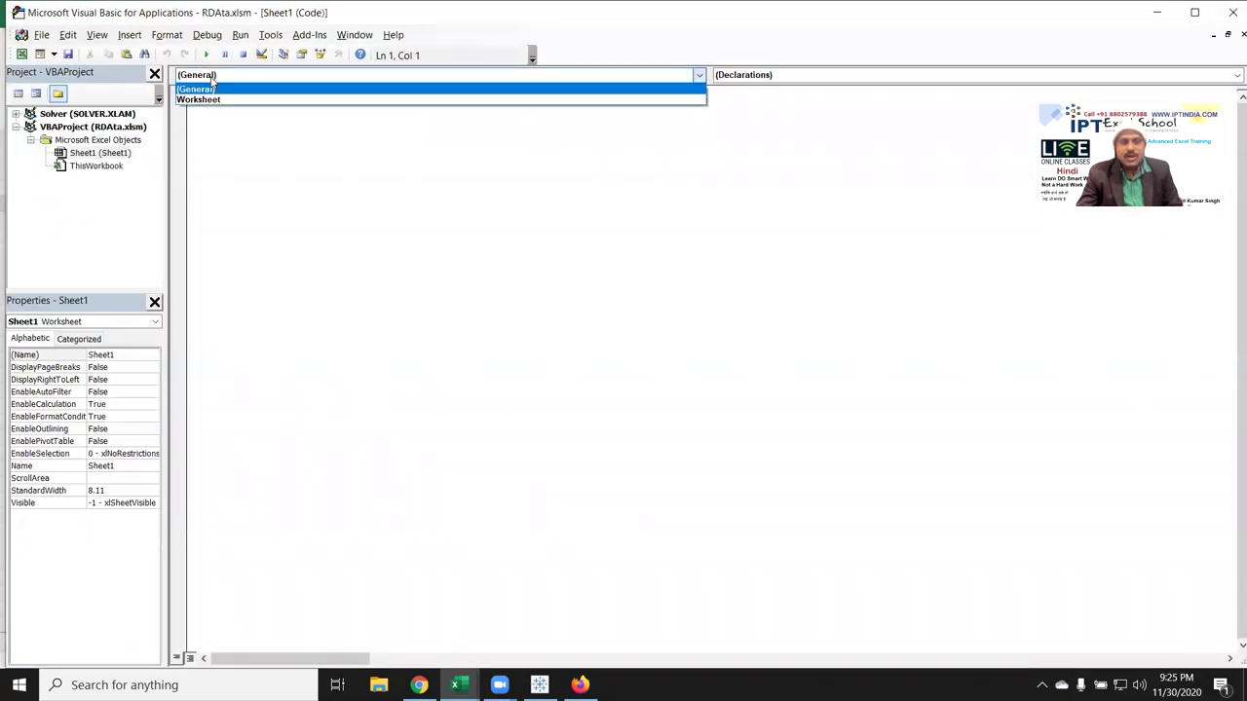
left_click(217, 100)
left_click(765, 78)
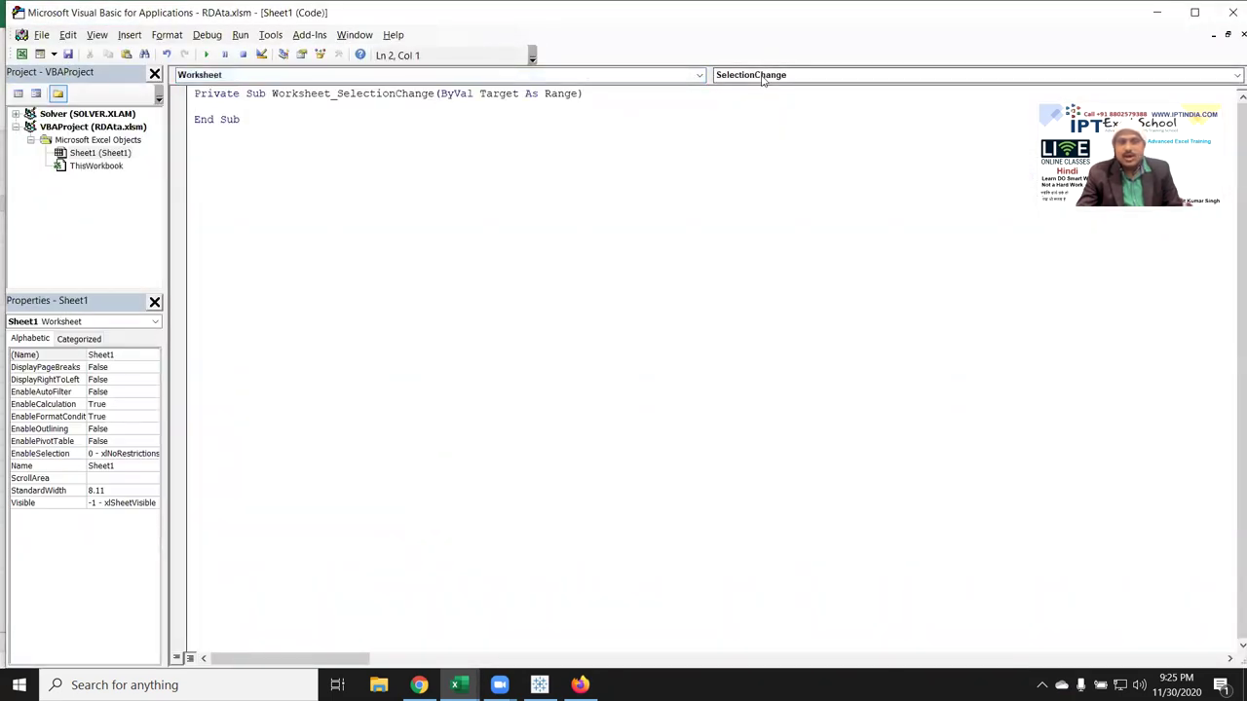
left_click(729, 141)
- Delete the SelectionChange stub and leave a blank line inside Worksheet_Change
mouse_move(279, 172)
left_mouse_down()
mouse_move(178, 154)
mouse_move(185, 146)
left_mouse_up()
key("Delete")
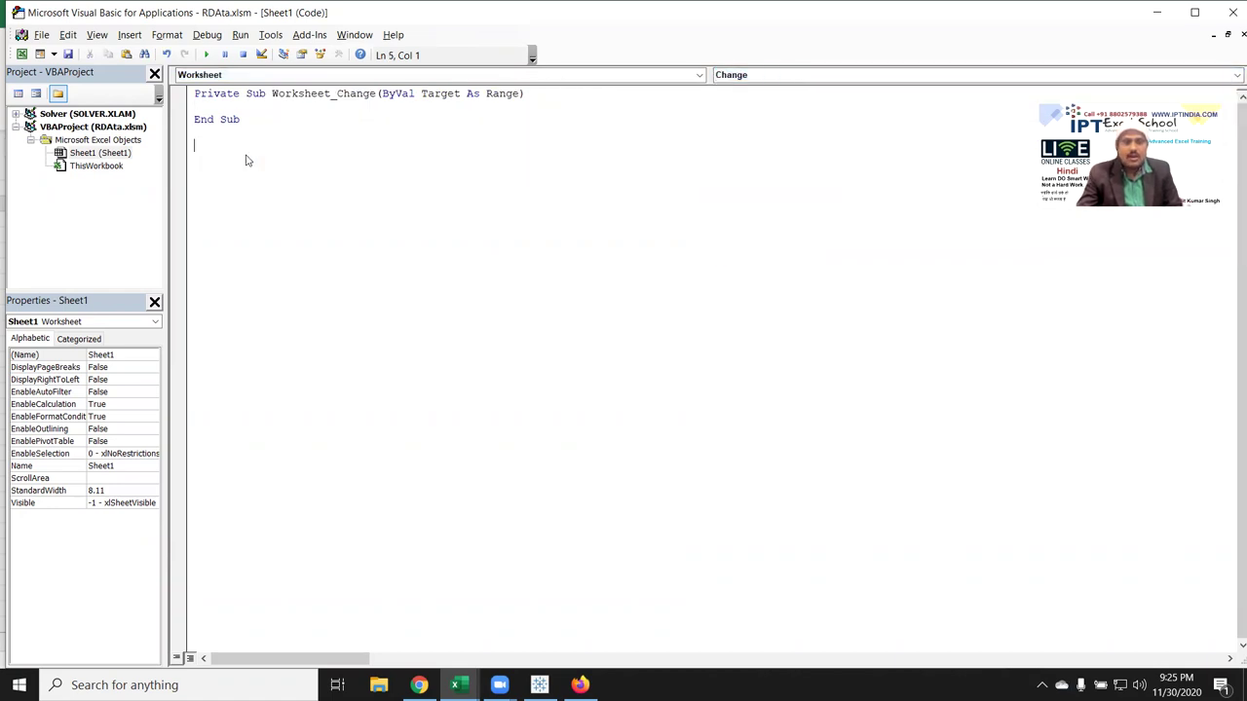
key("Return")
key("Return")
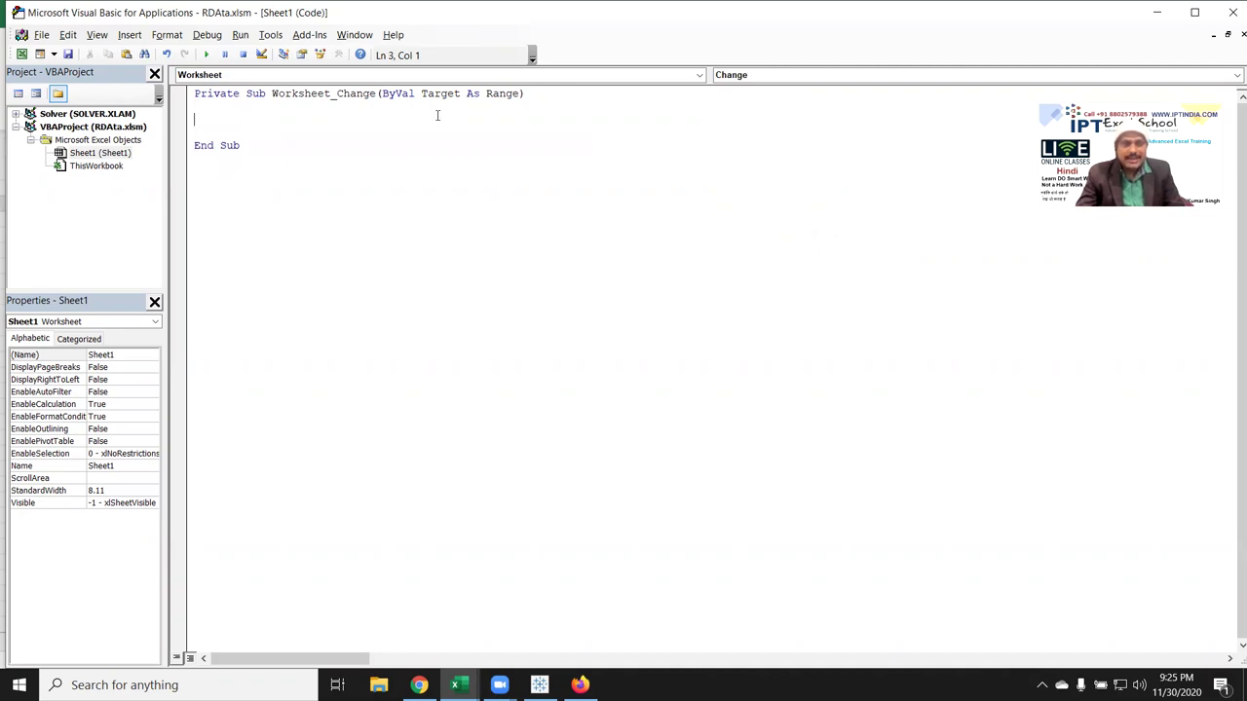
double_click(452, 94)
key("alt+F11")
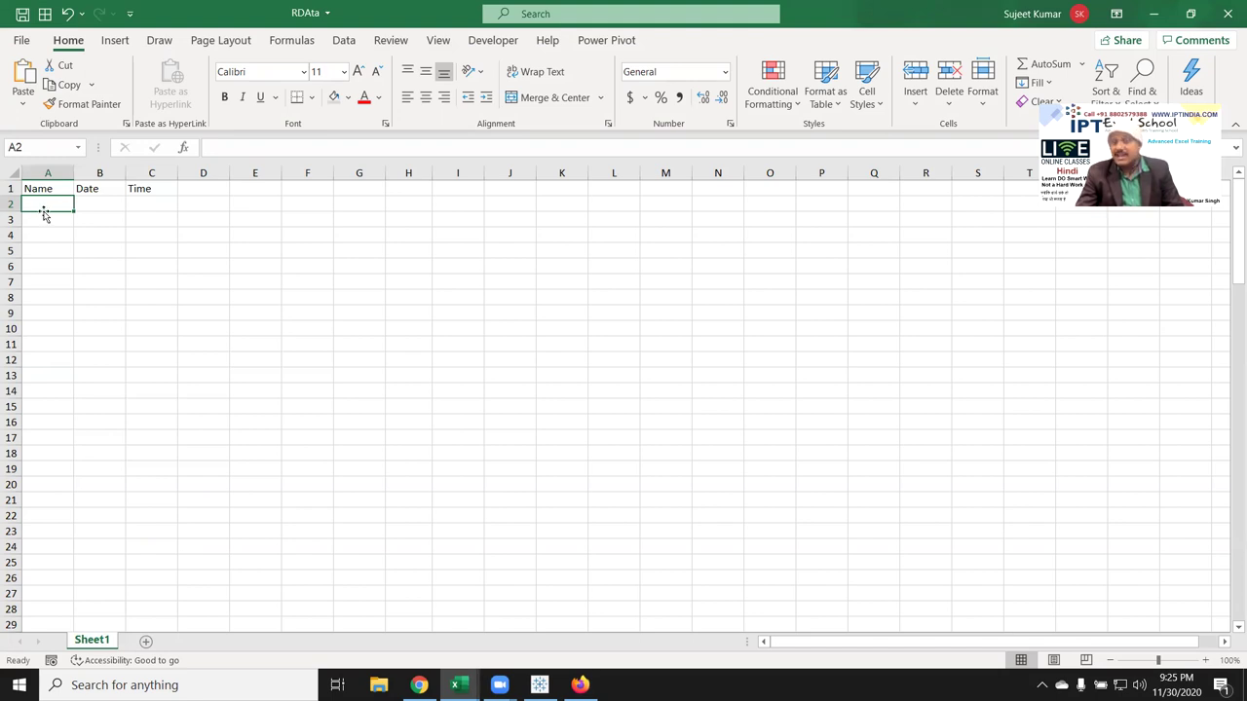
key("alt+F11")
left_click(200, 120)
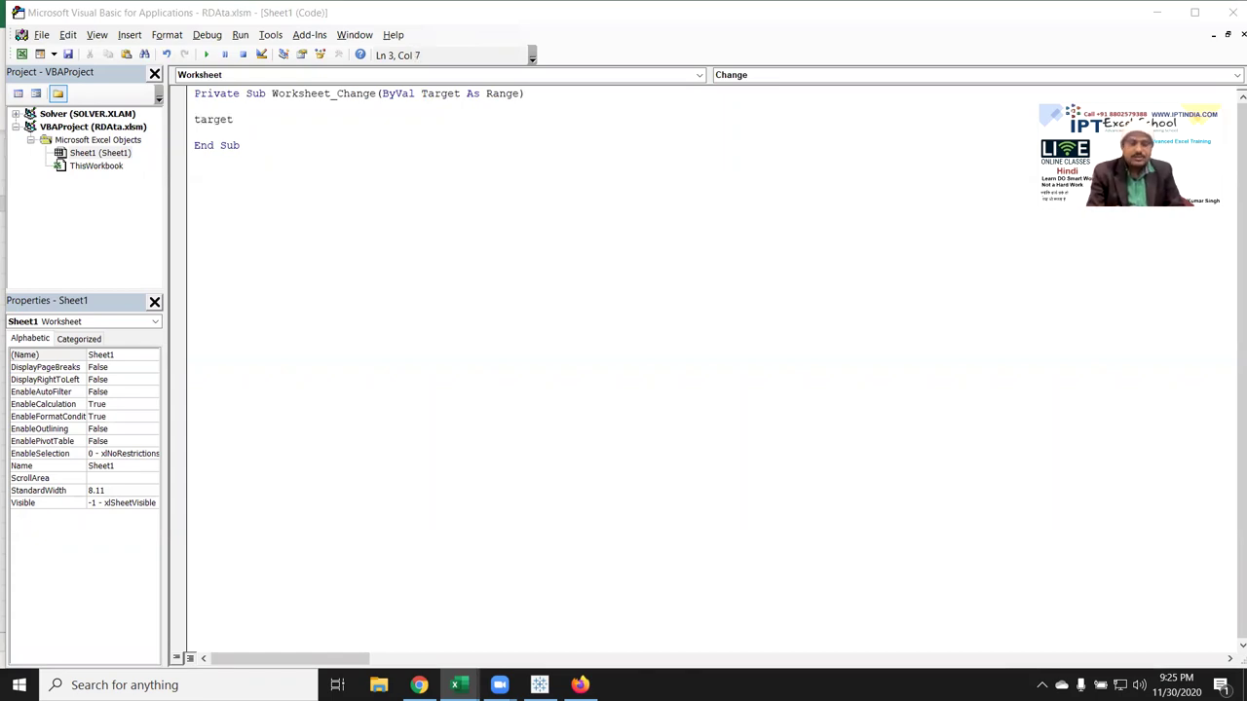
- Write Target.Offset(0, 1).Value = Date inside the procedure
type(".")
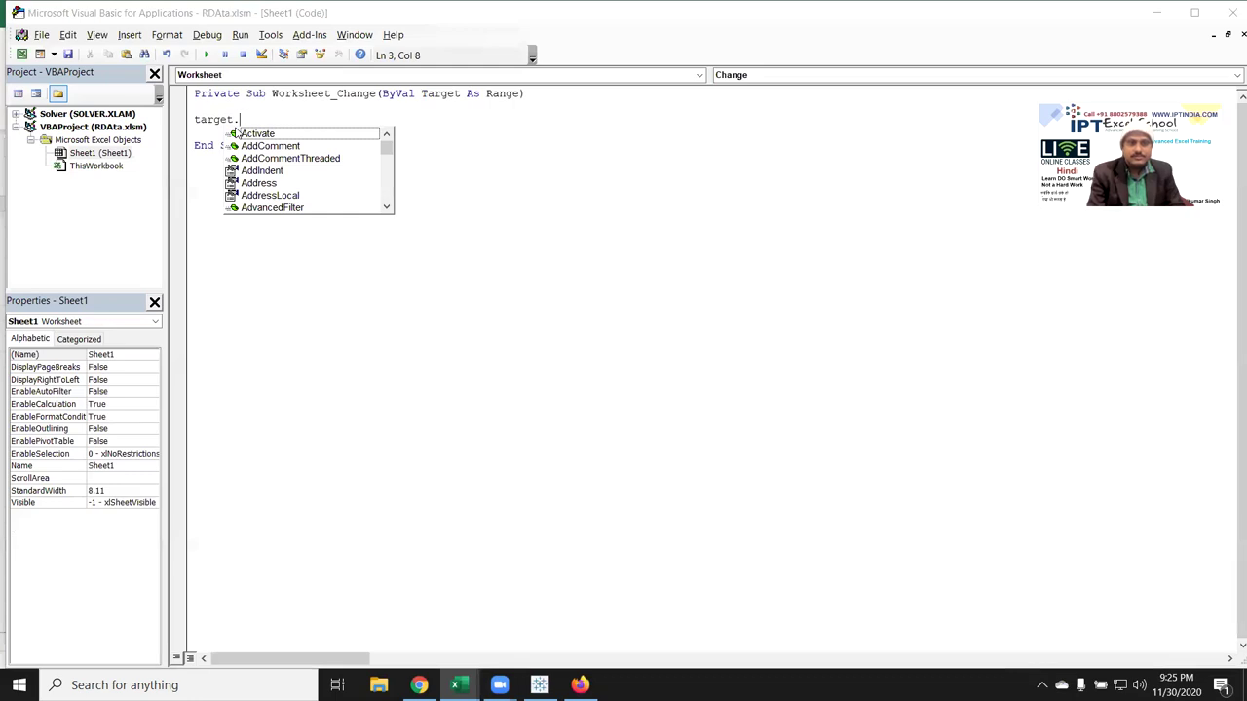
type("of")
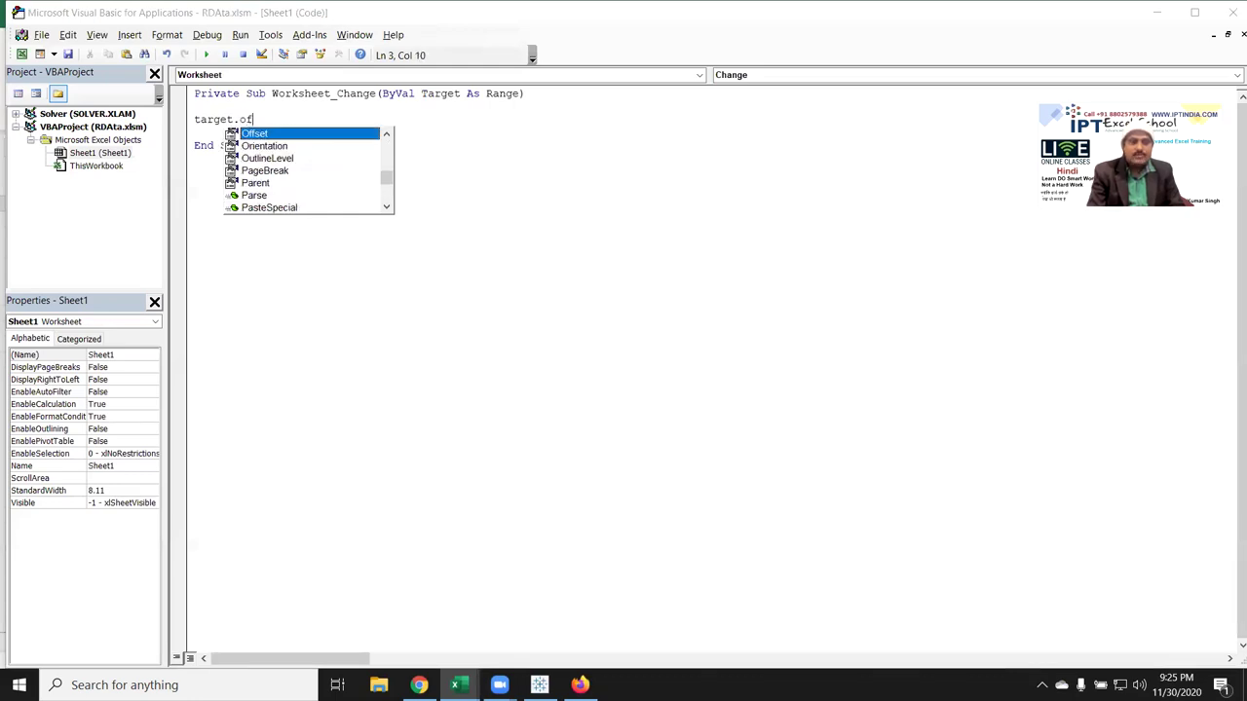
key("Tab")
type("(")
type(",1)")
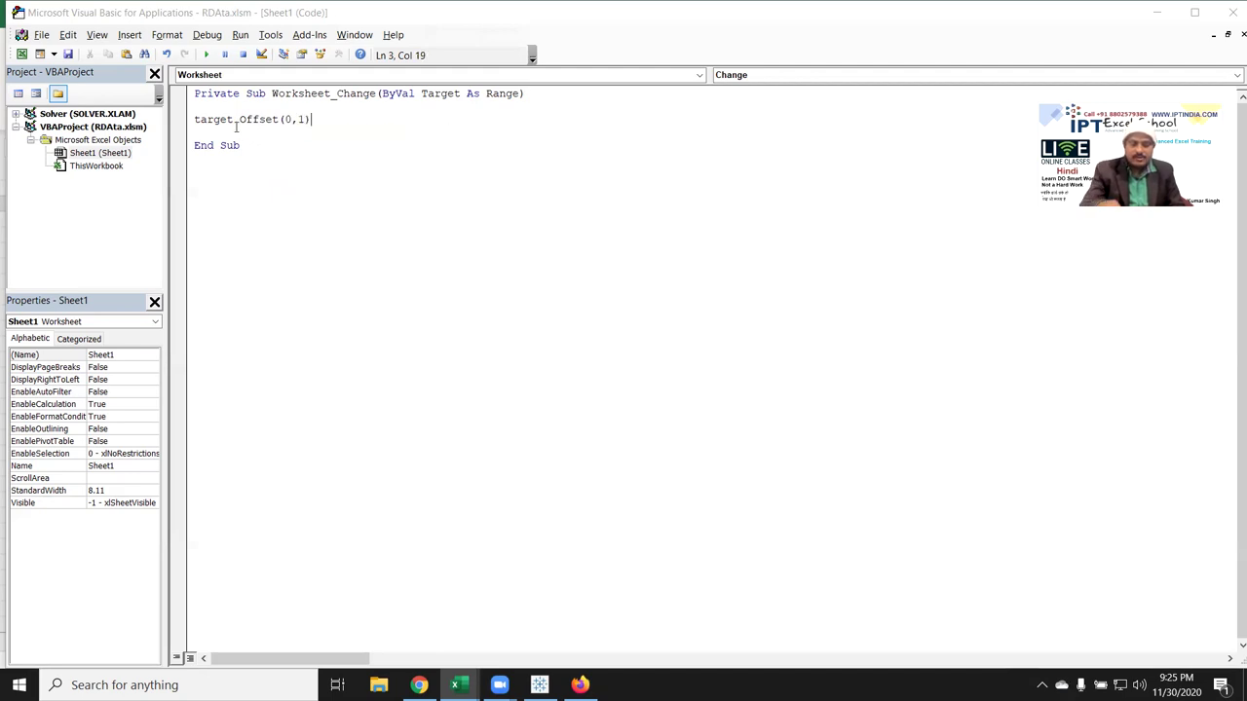
type(".v")
key("Tab")
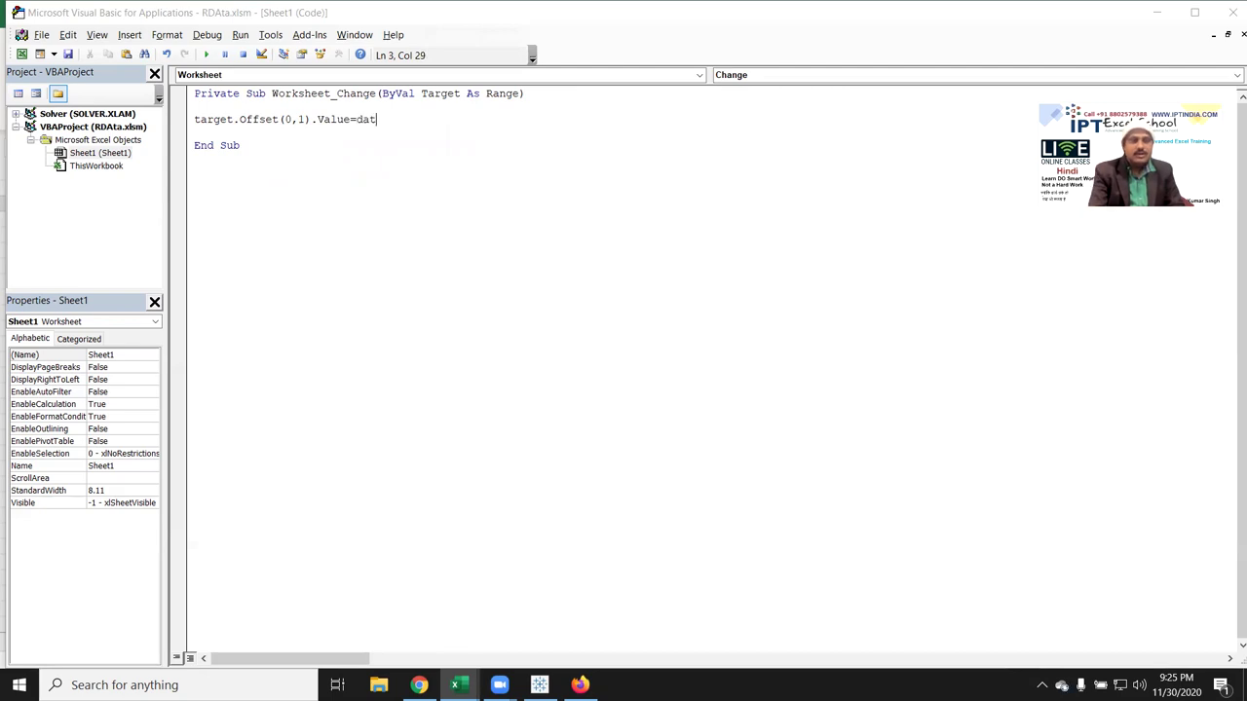
key("Return")
- Duplicate the line and change it to Target.Offset(0, 2).Value = Time
key("shift+Down")
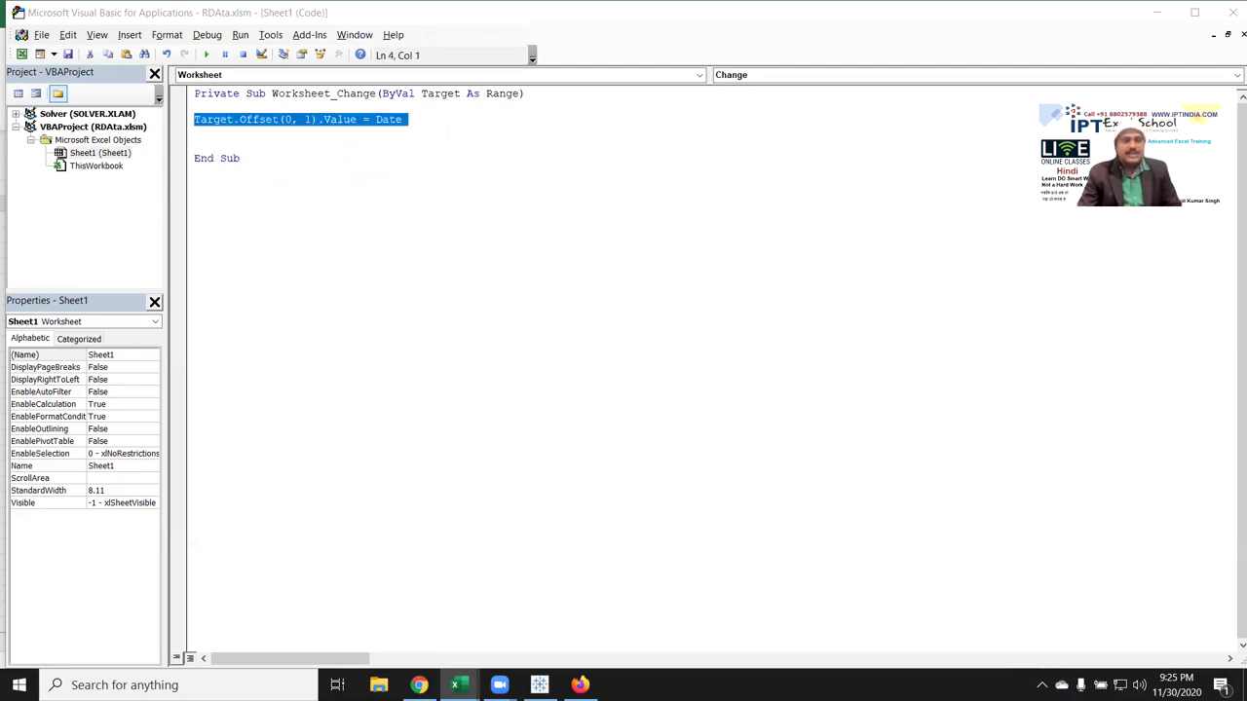
key("ctrl+c")
key("ctrl+v")
key("ctrl+v")
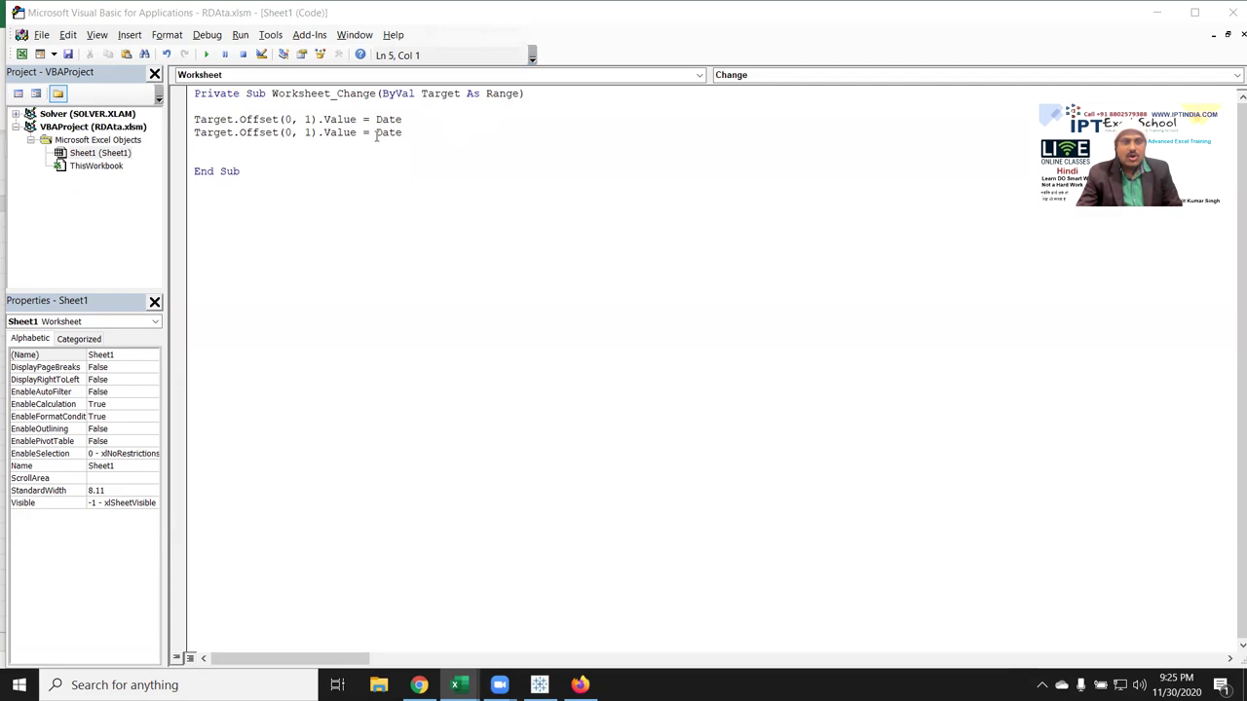
key("shift+Left")
type("2")
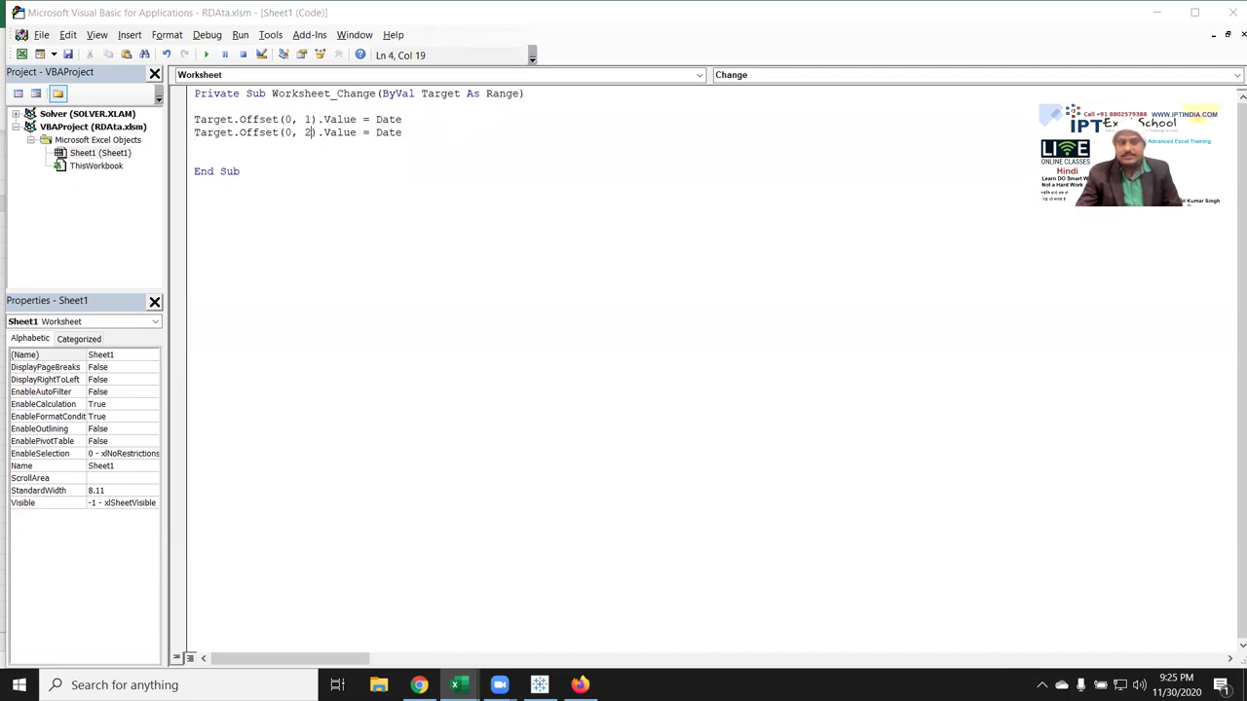
double_click(379, 133)
type("t")
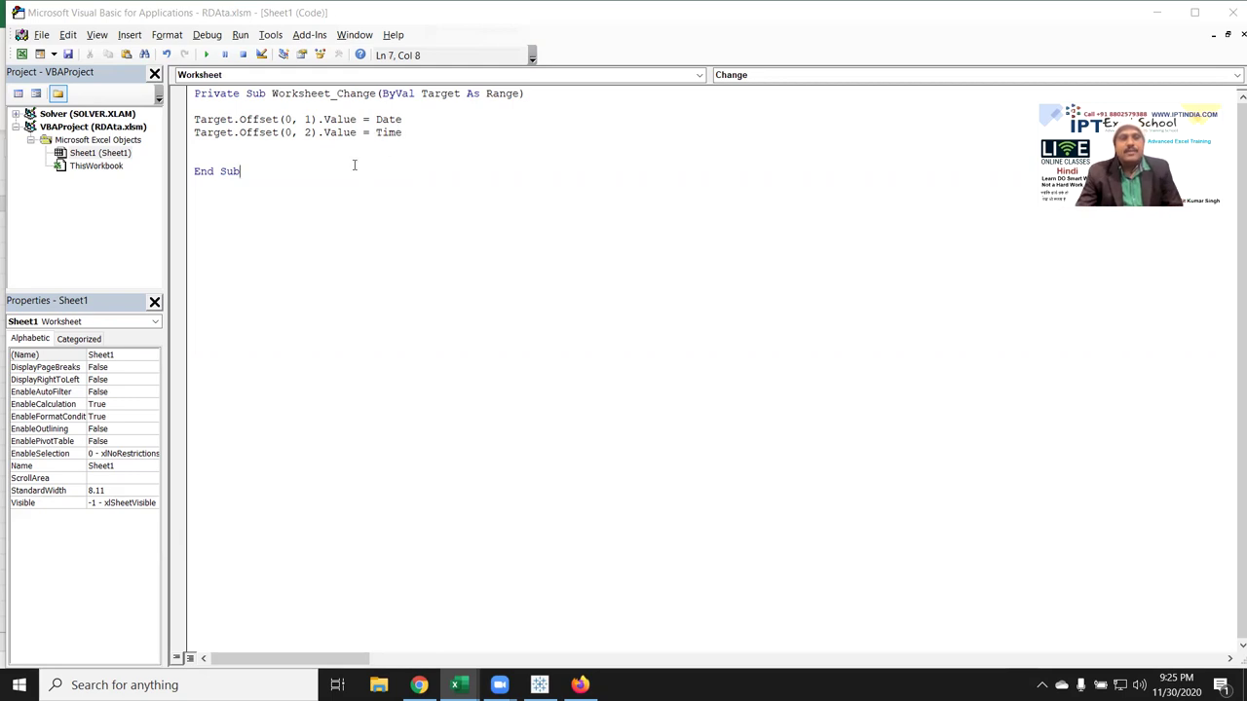
key("alt+F11")
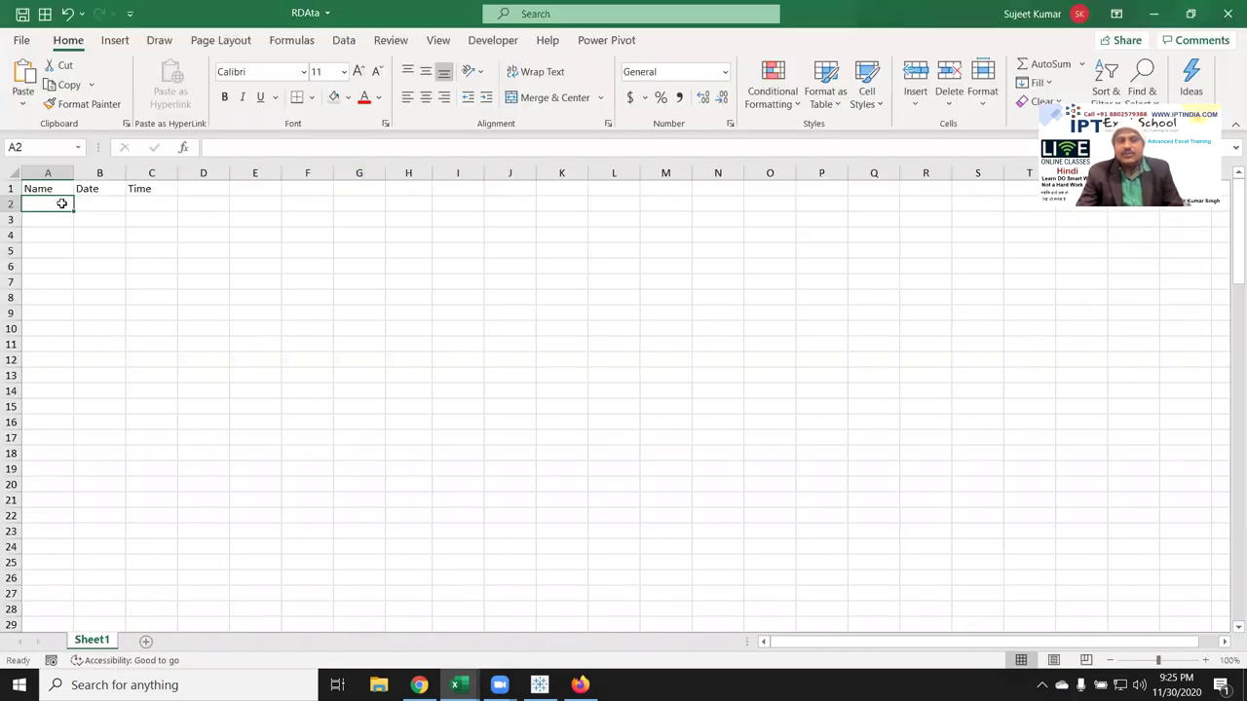
- Toggle between worksheet and editor and review the two Target.Offset stamping lines
key("alt+F11")
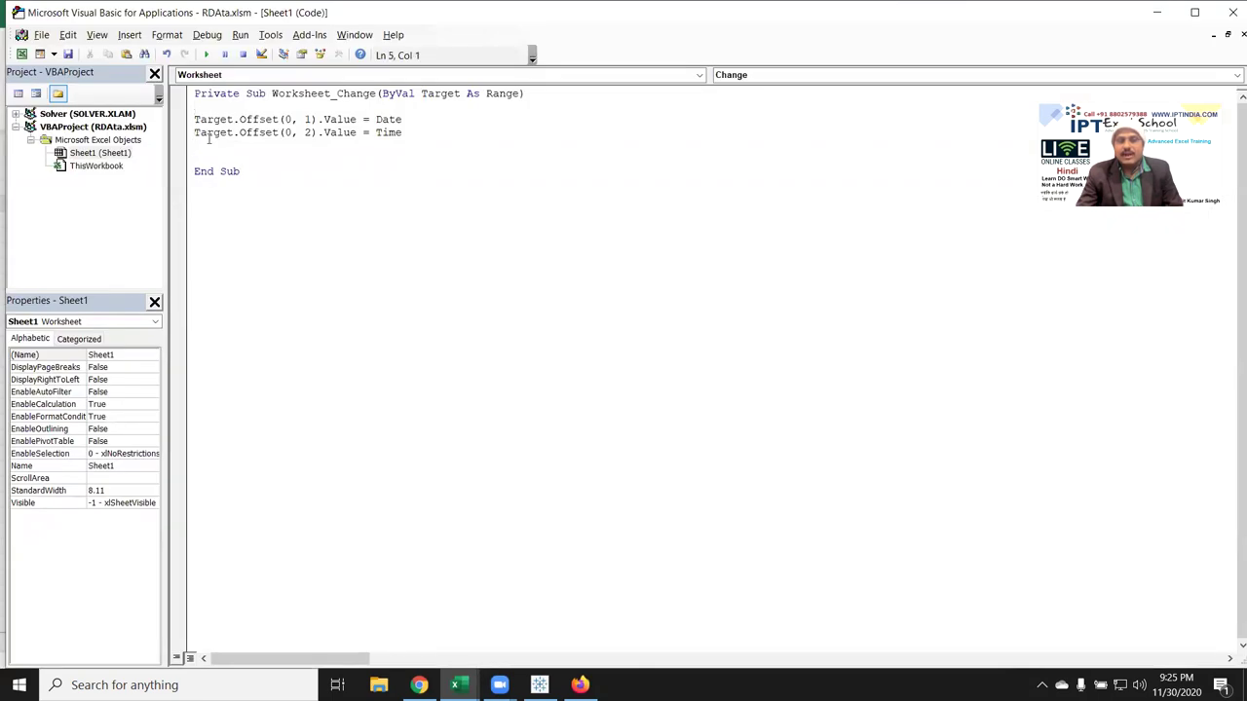
key("alt+F11")
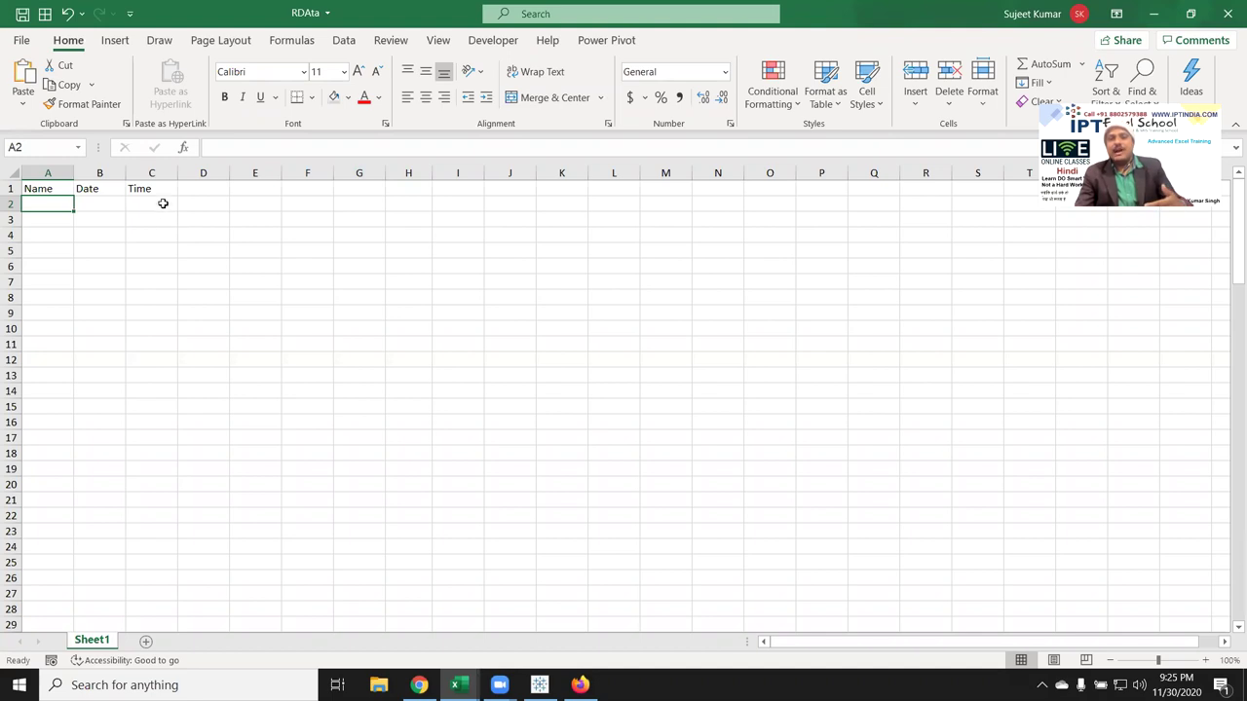
key("alt+F11")
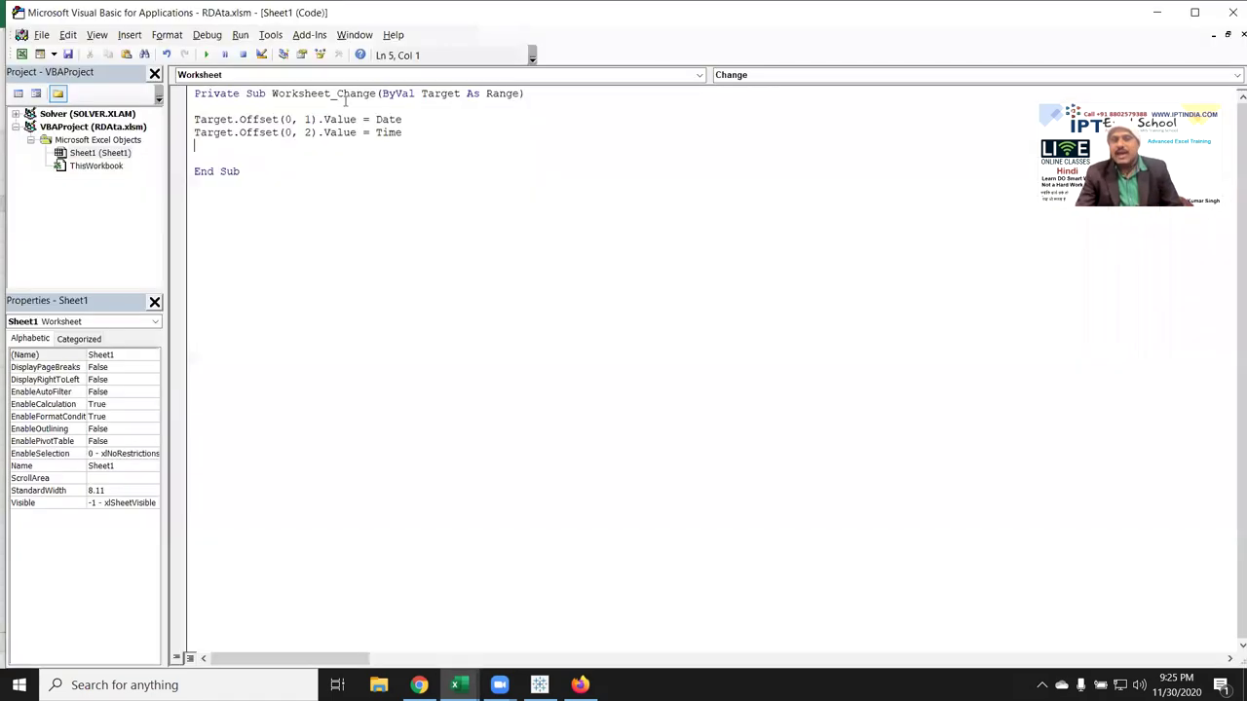
double_click(369, 92)
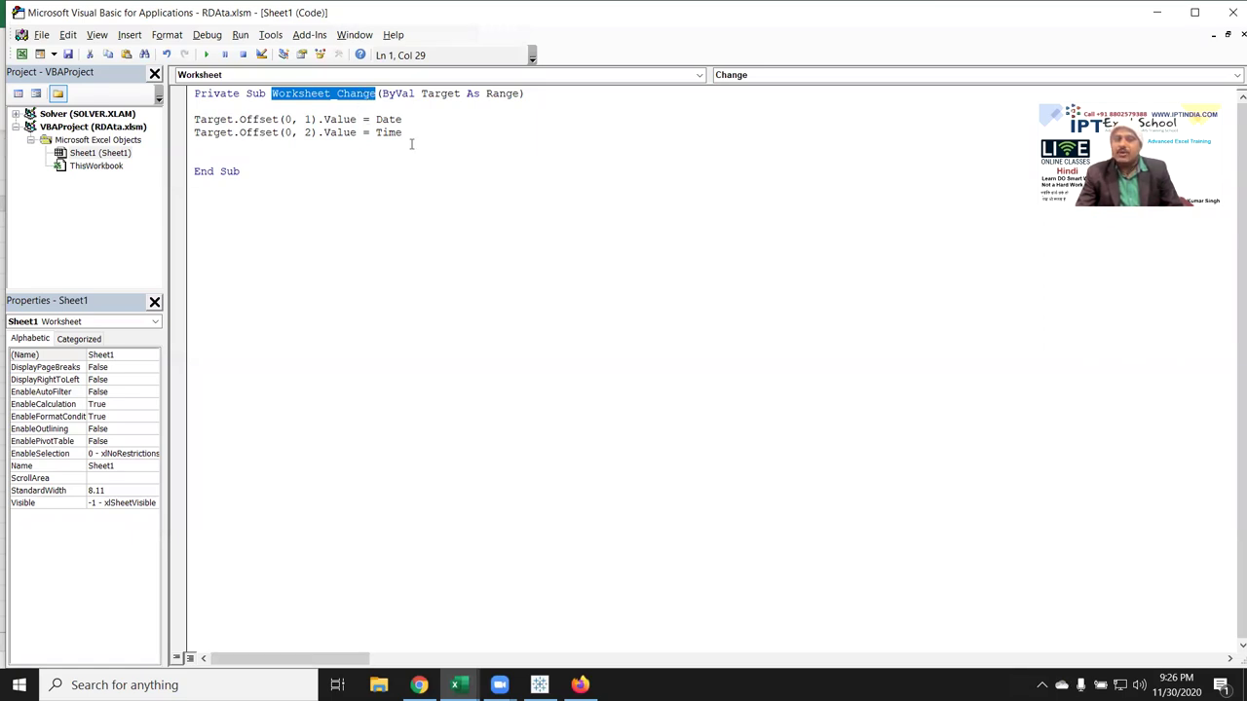
left_click_drag(411, 144, 159, 115)
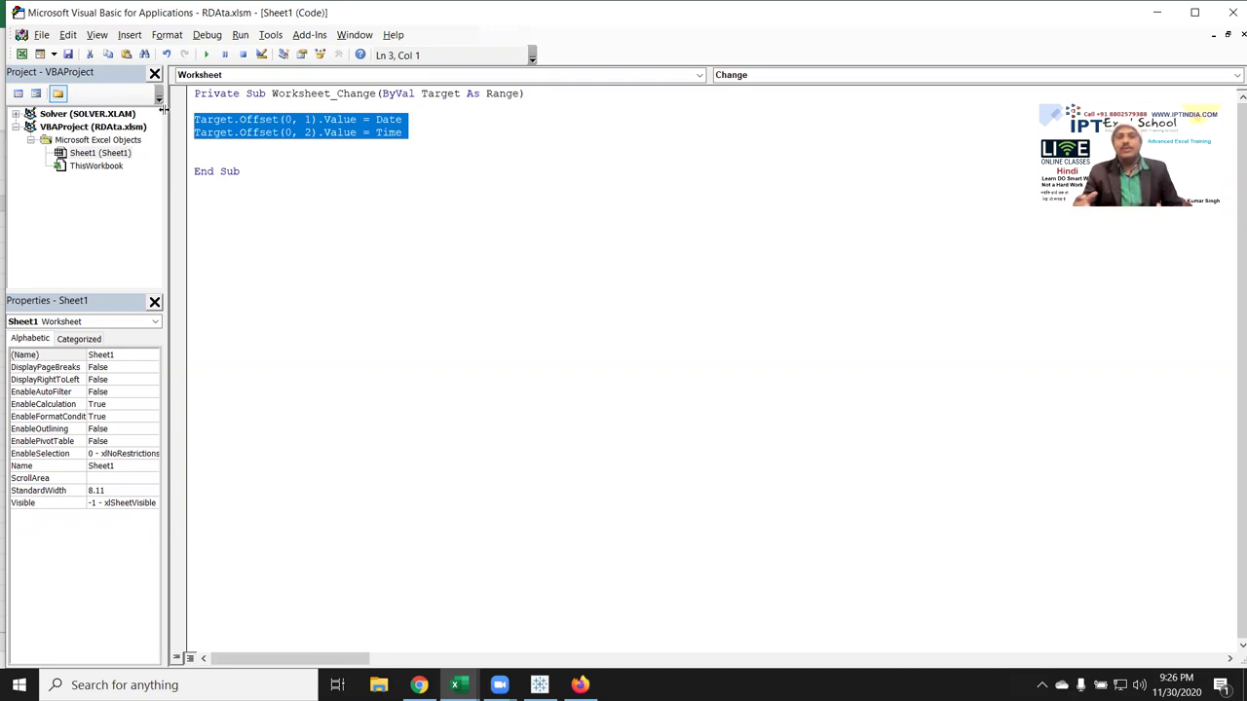
- Add Application.EnableEvents = False above the stamping lines
left_click(194, 106)
key("Return")
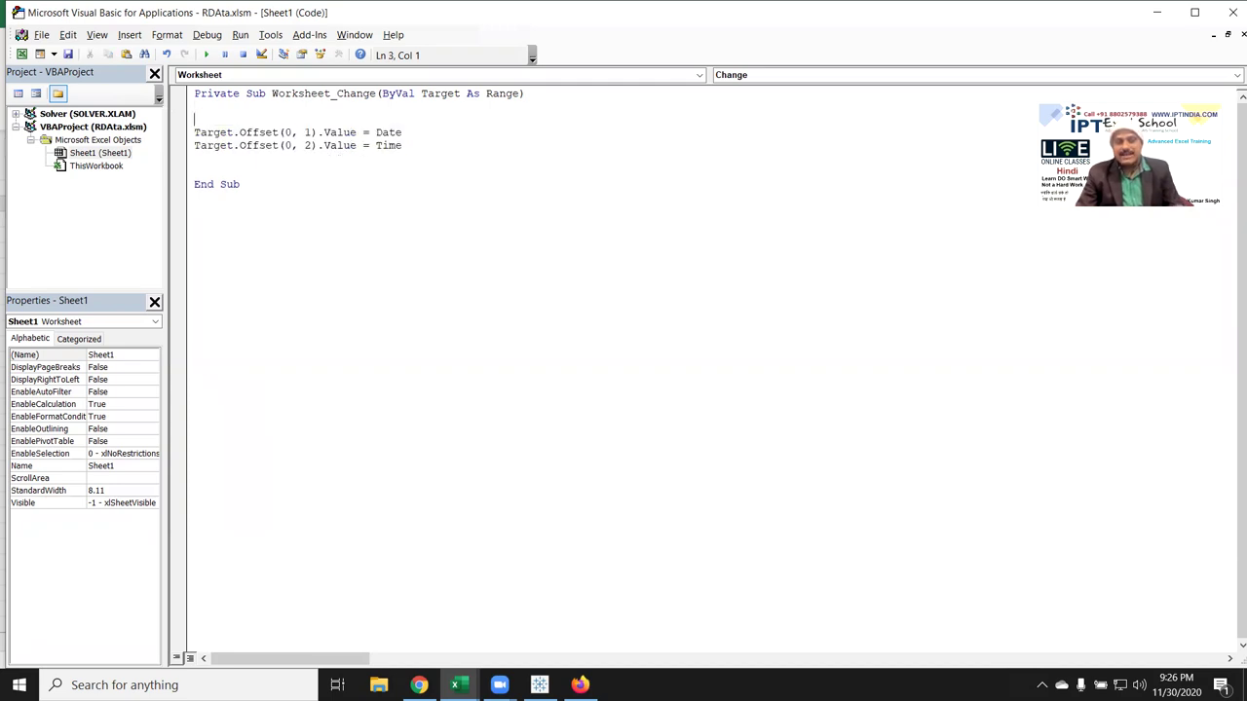
type("aplic")
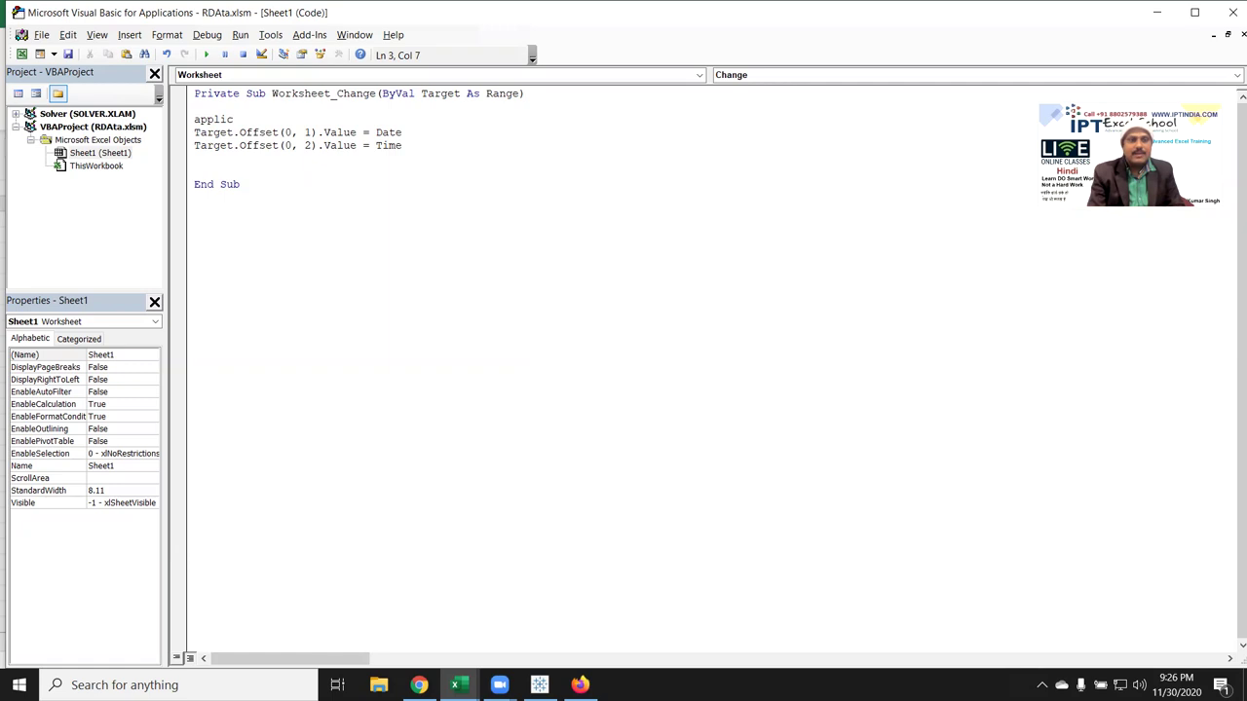
type("ation")
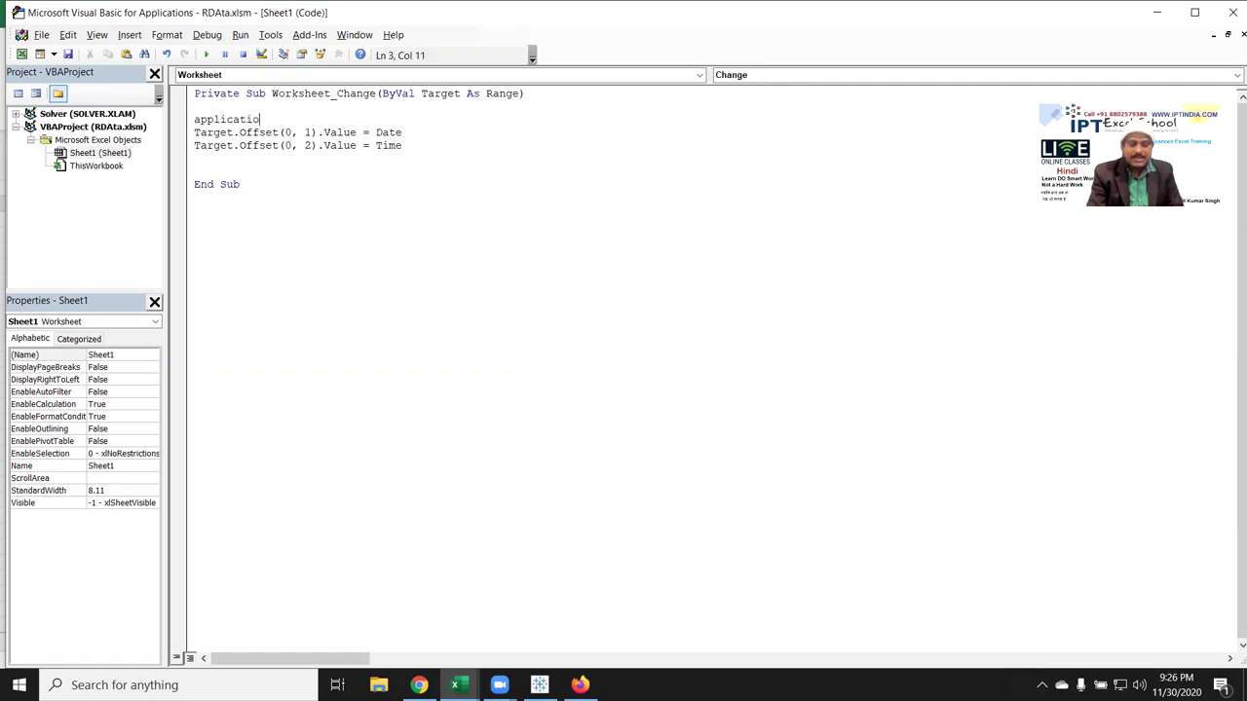
type(".")
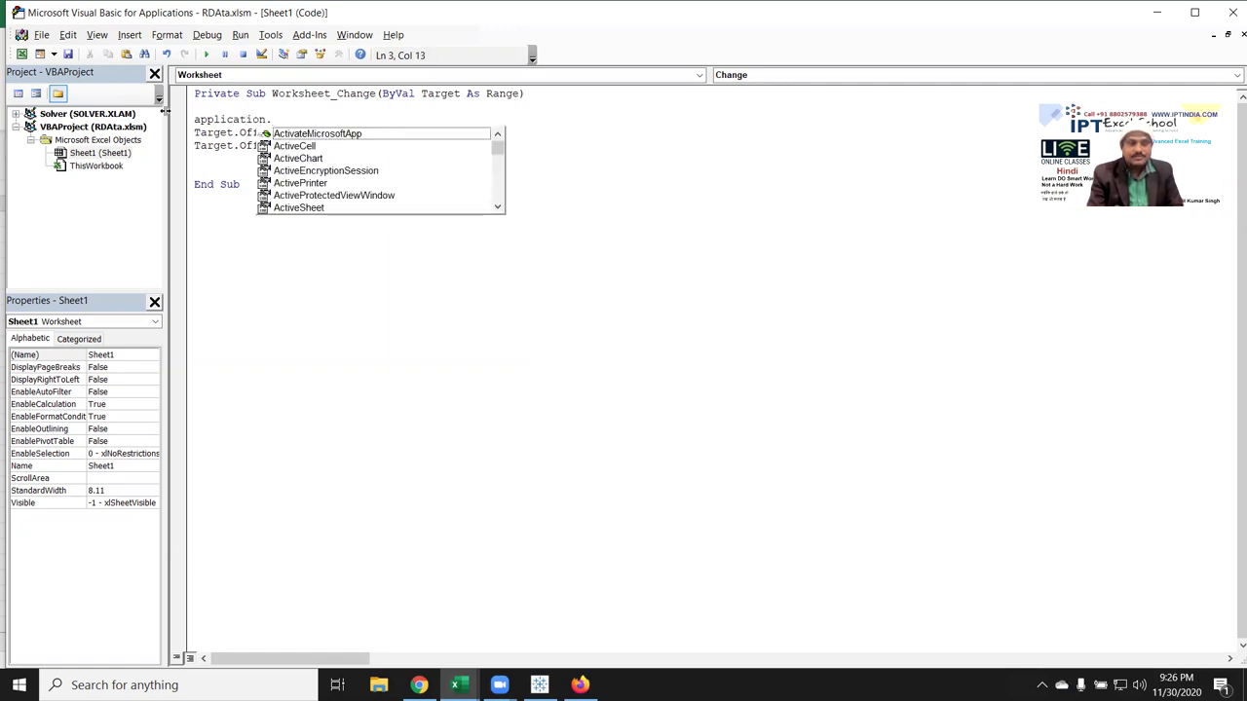
type("ev")
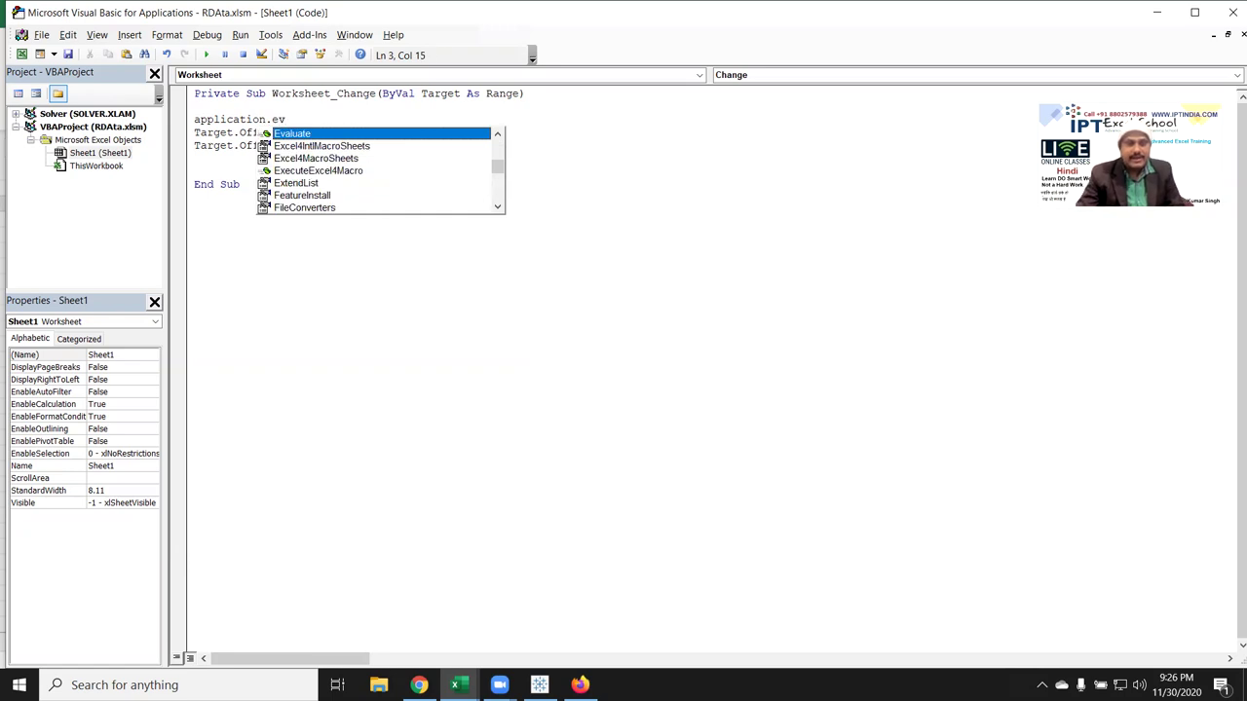
key("BackSpace")
type("n")
type("v")
key("Down")
key("Down")
key("Down")
key("Down")
key("Down")
key("Tab")
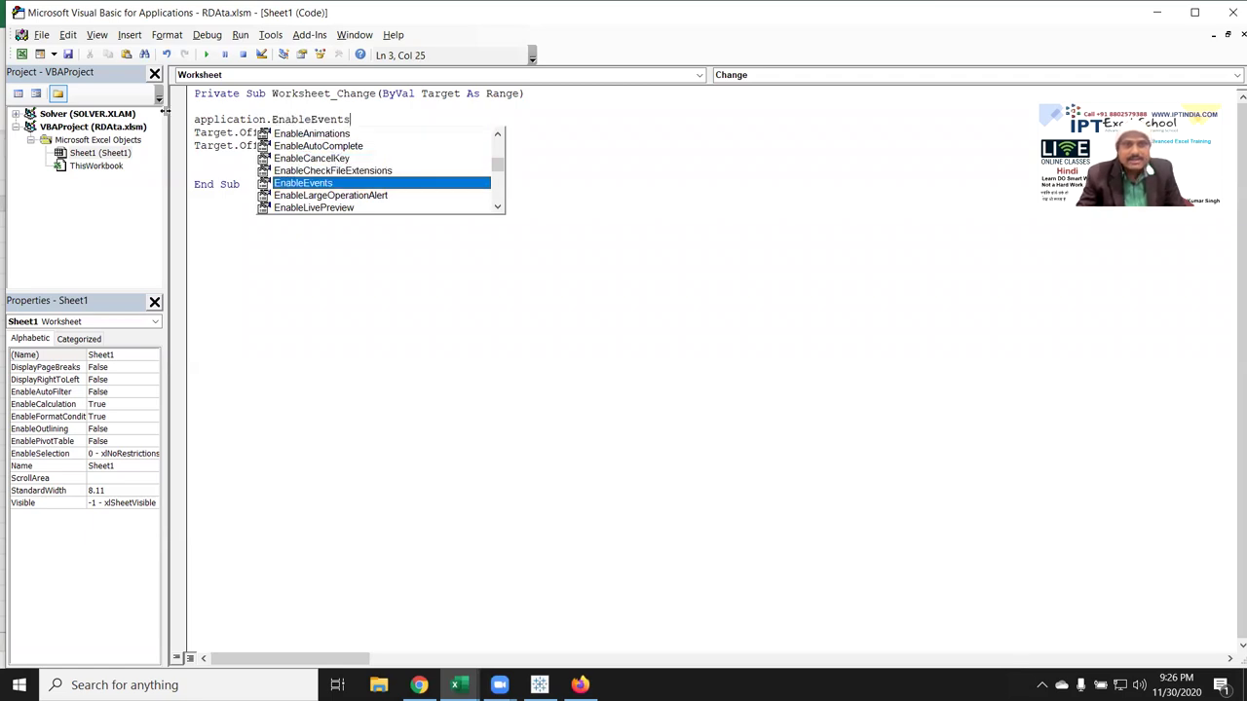
type("=fal")
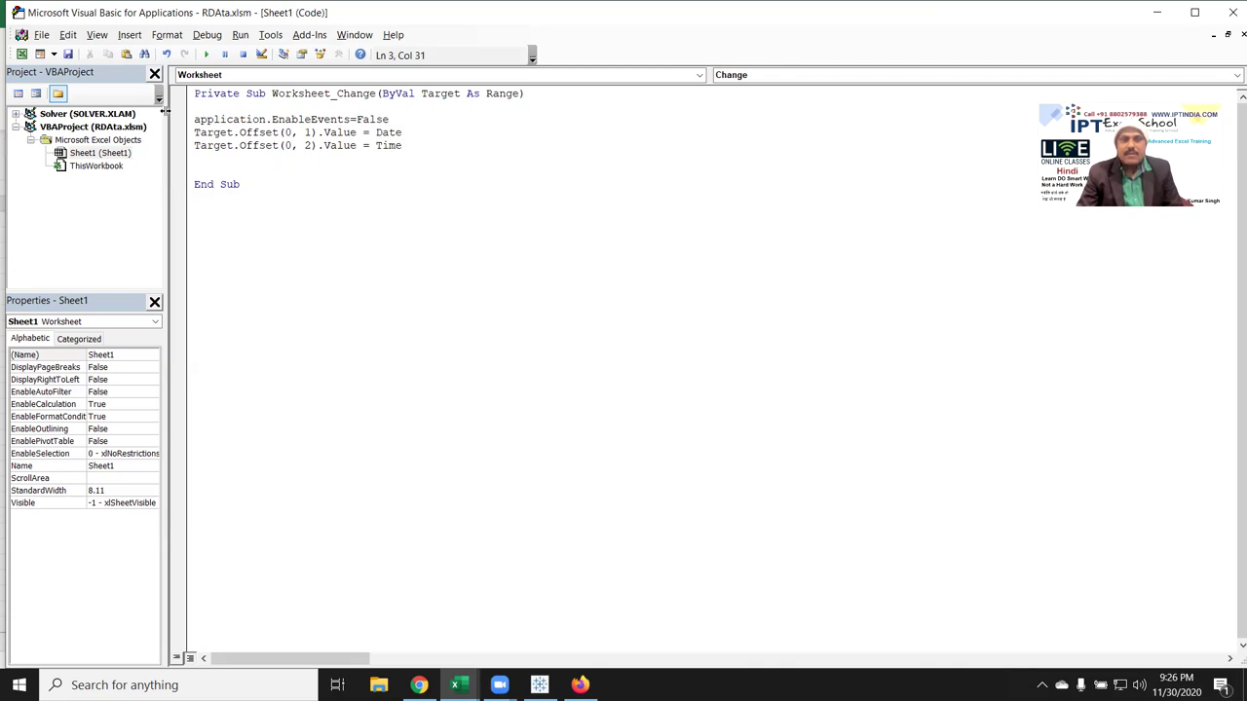
key("Return")
- Copy that line below the stamps as Application.EnableEvents = True and compare both lines
key("shift+Up")
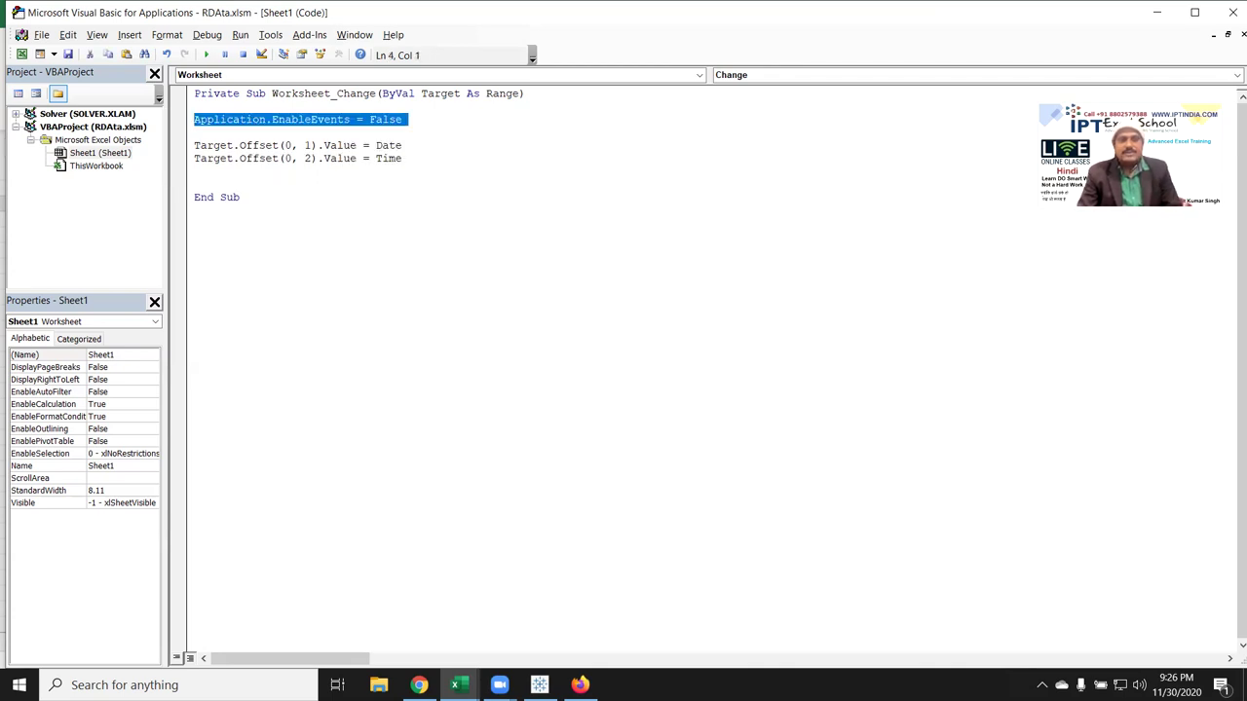
key("ctrl+c")
key("Down")
key("Down")
key("Down")
key("ctrl+v")
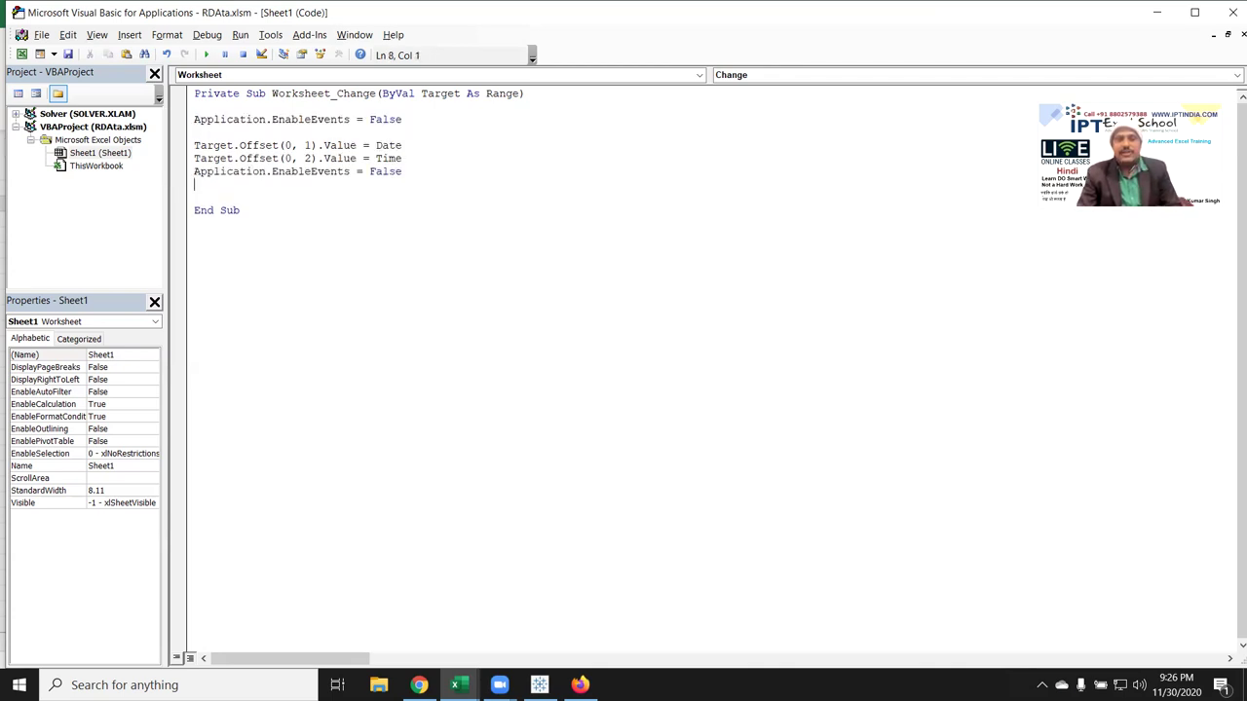
key("BackSpace")
key("BackSpace")
key("BackSpace")
key("BackSpace")
key("BackSpace")
key("BackSpace")
type("true")
key("Up")
left_click(401, 119)
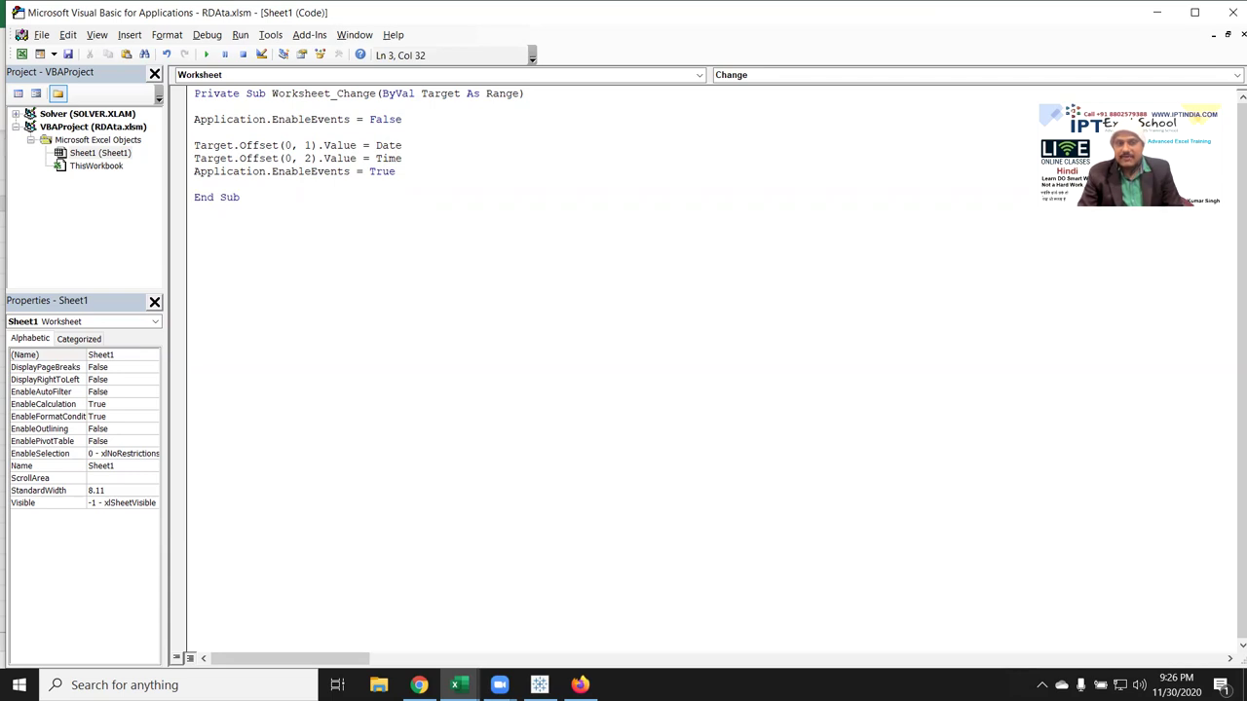
left_click_drag(401, 119, 371, 119)
left_click(373, 119)
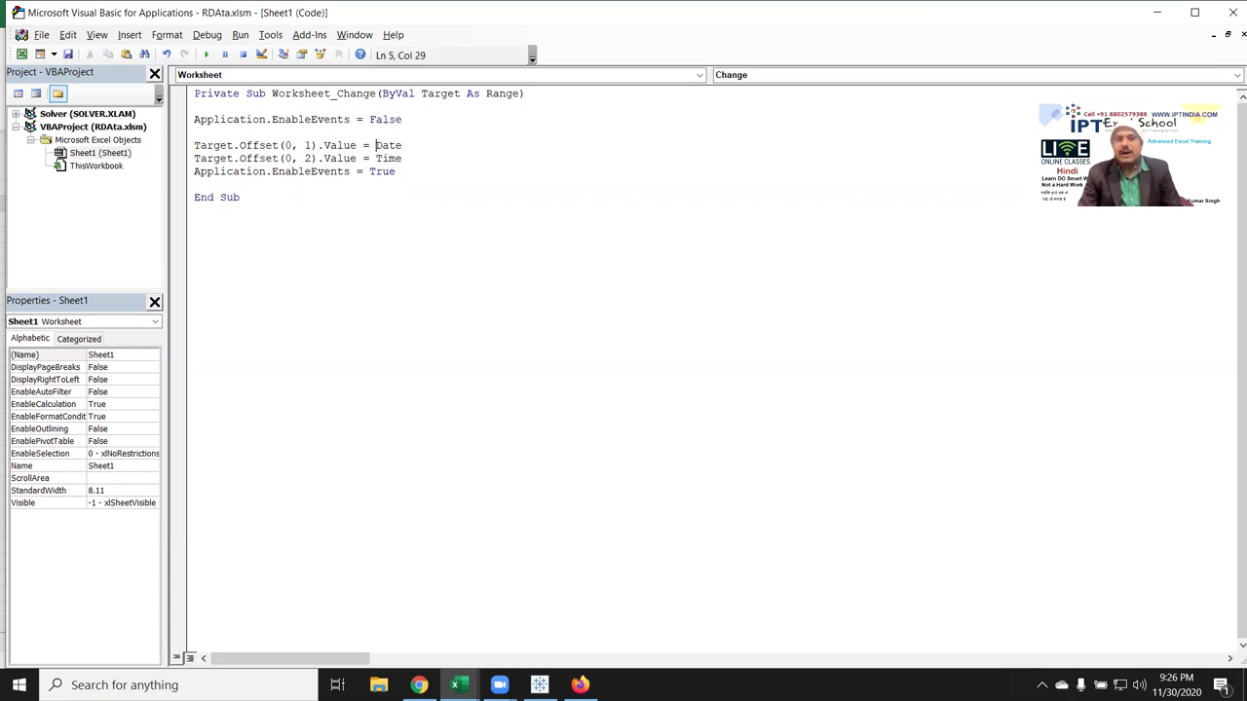
left_click_drag(376, 171, 369, 171)
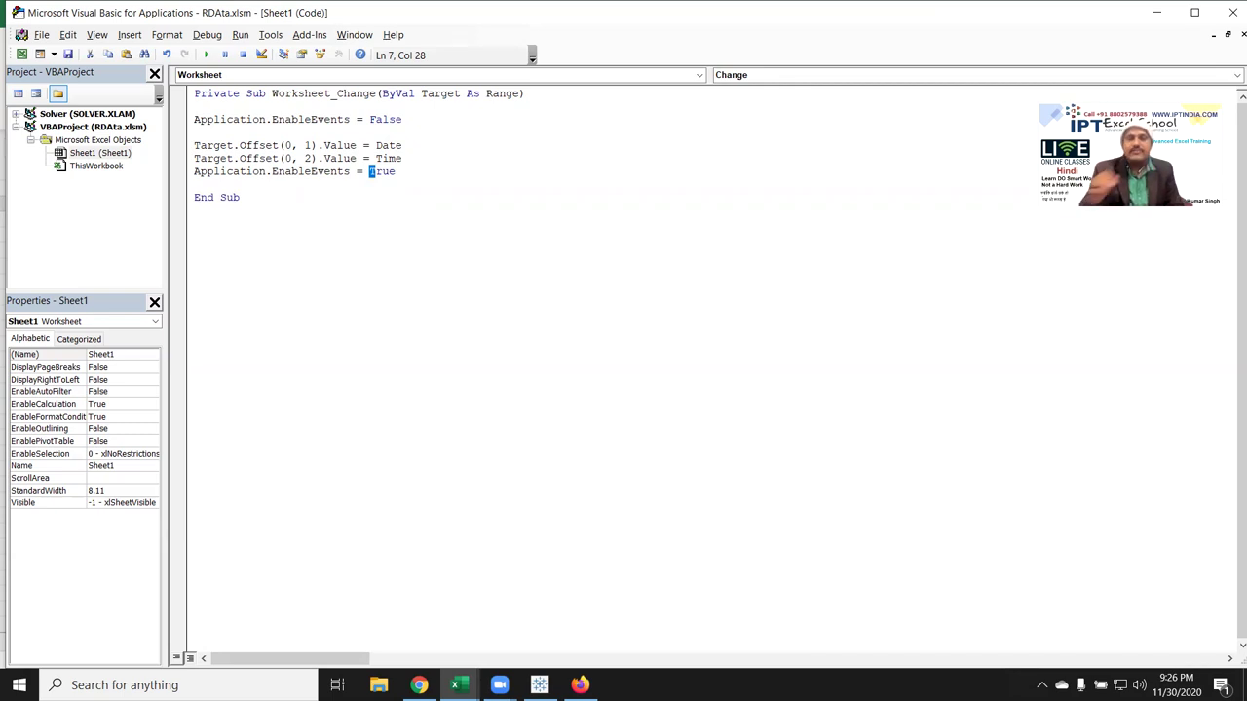
key("alt+F11")
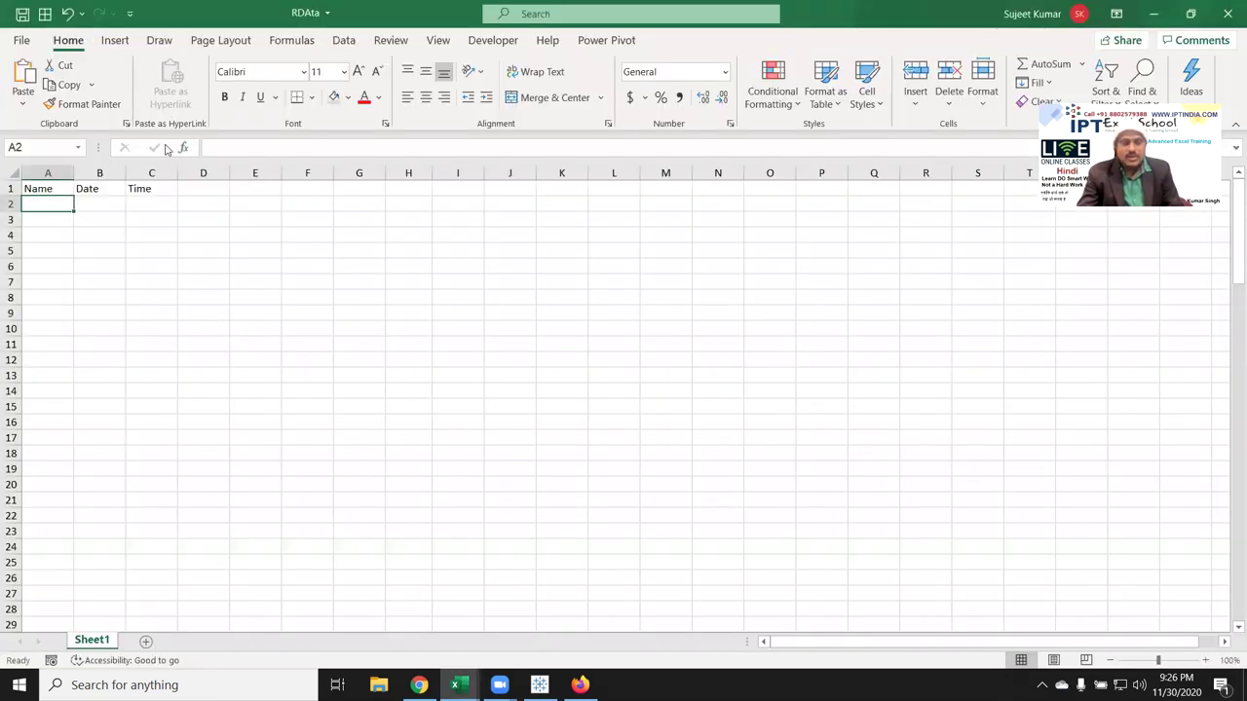
- Enter a first name in A2 and autofit columns B and C to show the stamps
type("Puja")
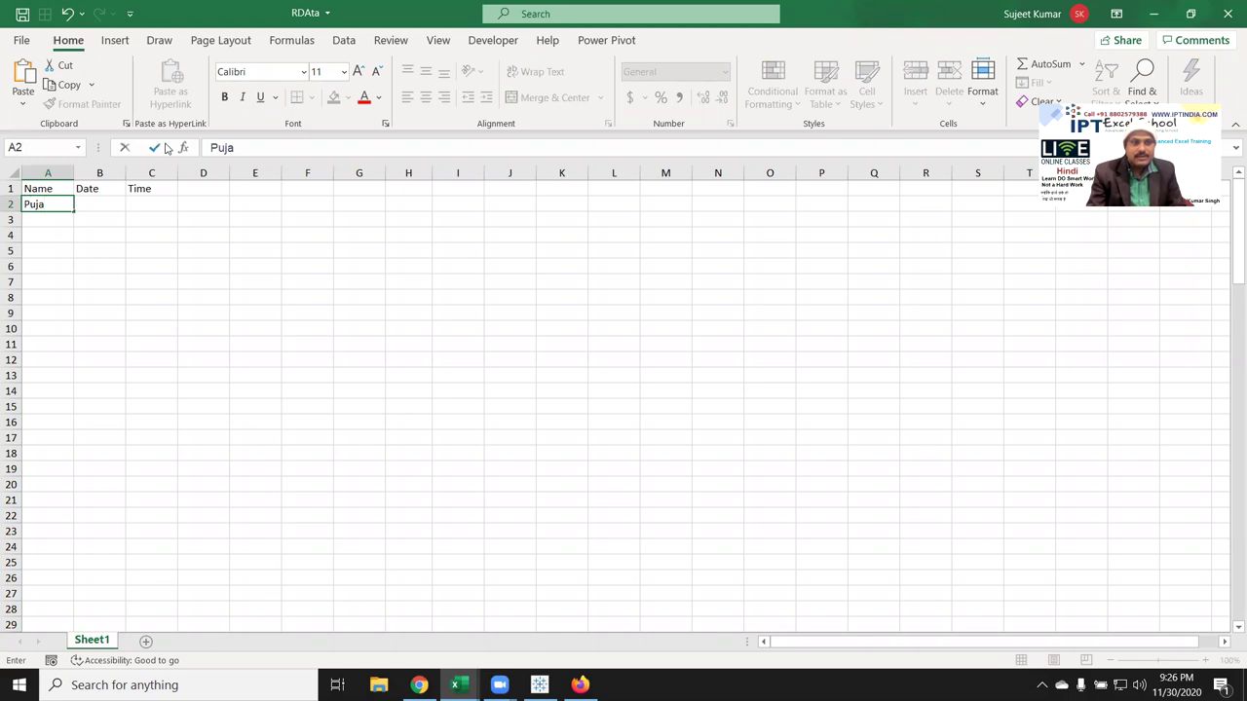
key("Return")
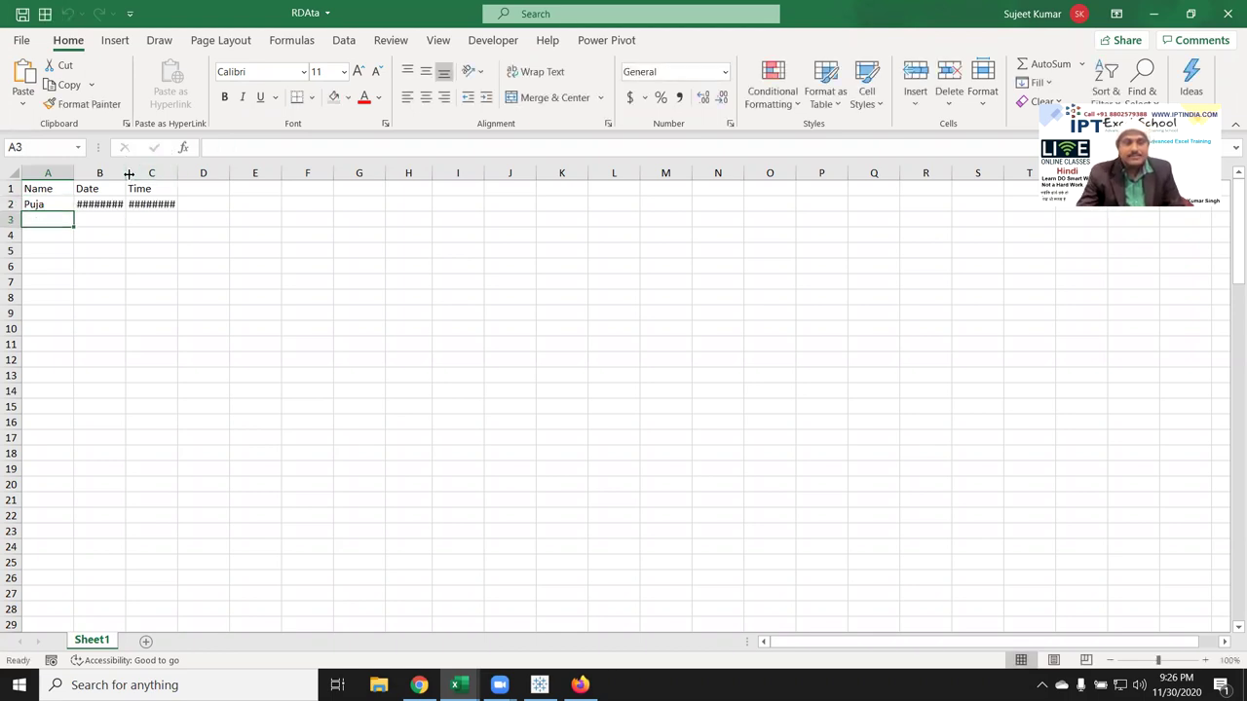
double_click(126, 173)
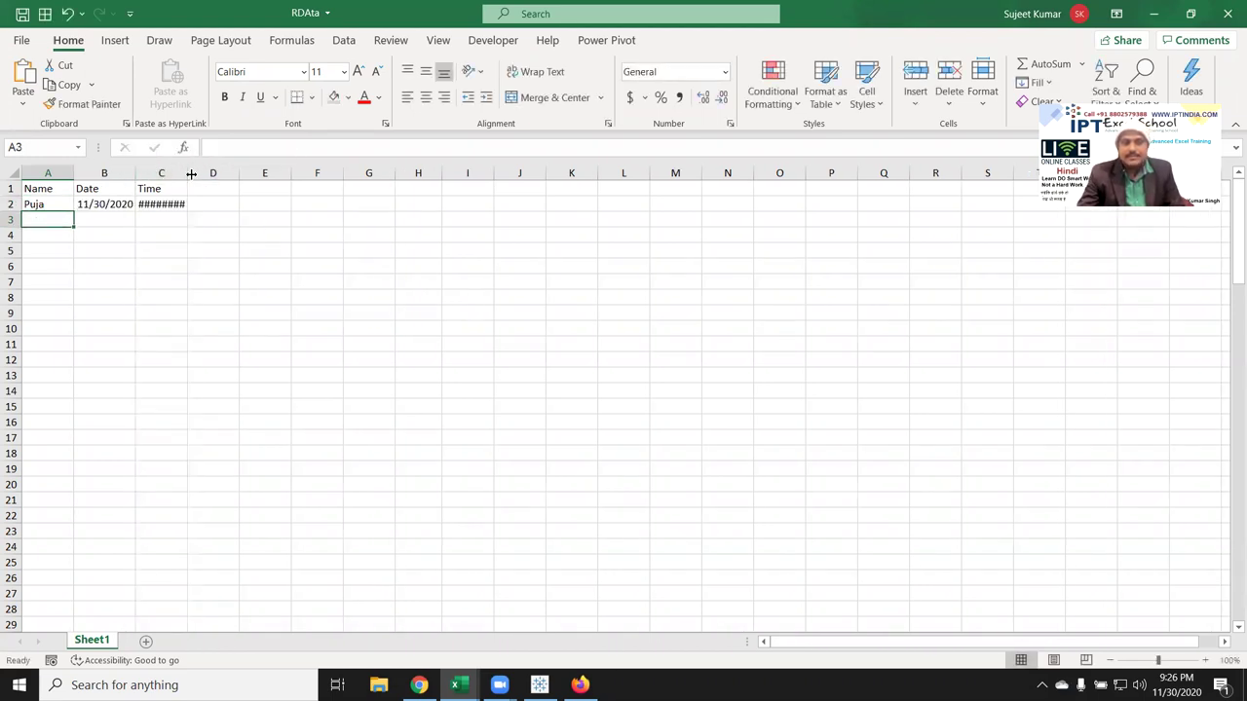
double_click(187, 173)
- Add three more names, fill two more down into A6:A7, and check the time in C7
type("Om")
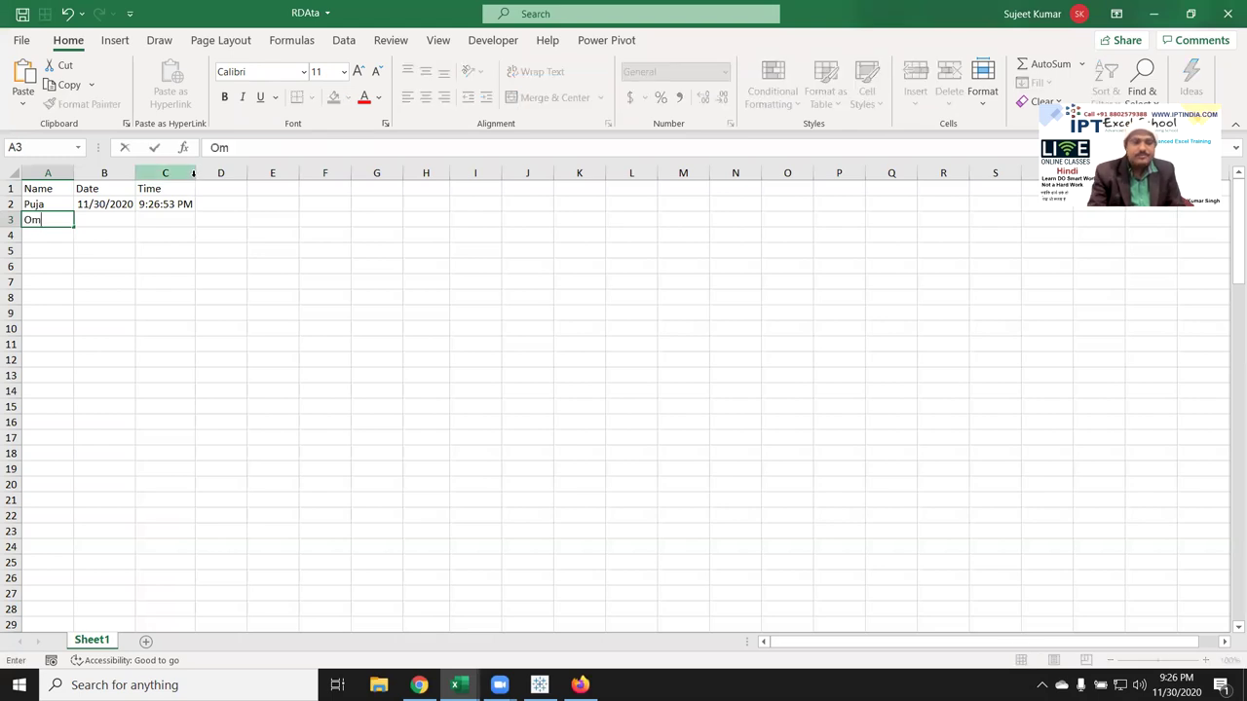
key("Return")
type("Kavia")
key("Return")
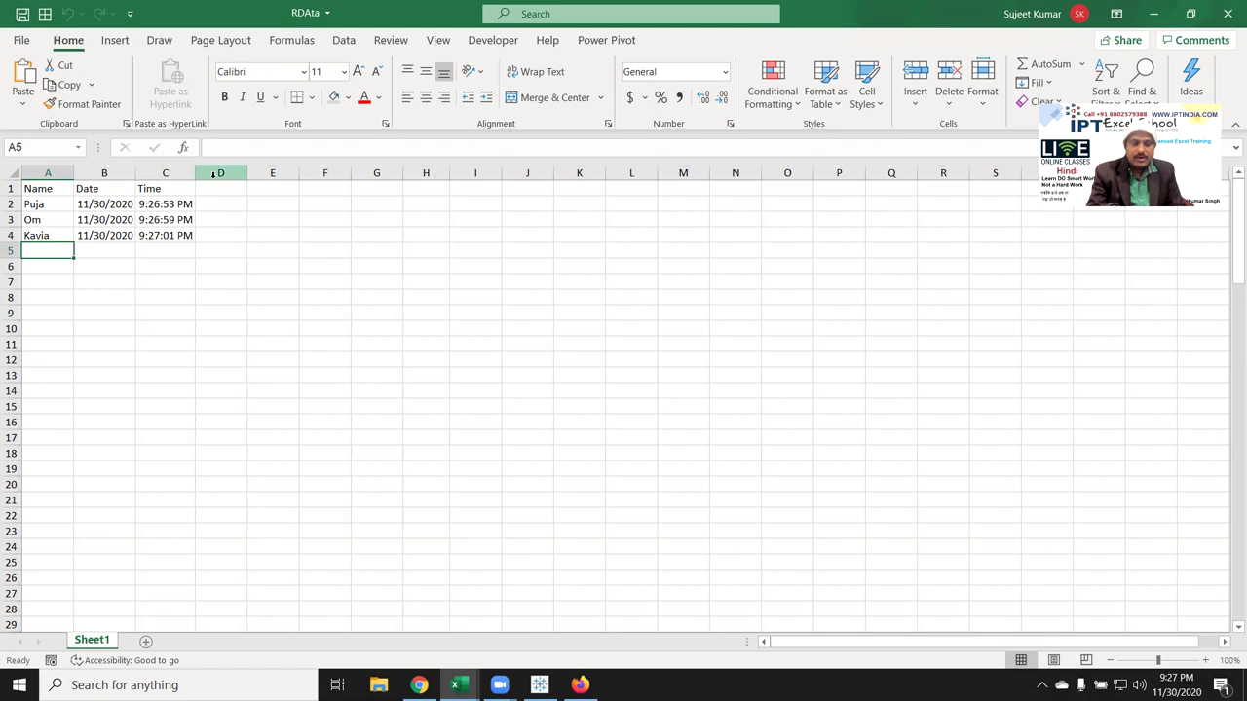
type("Mohan")
key("Return")
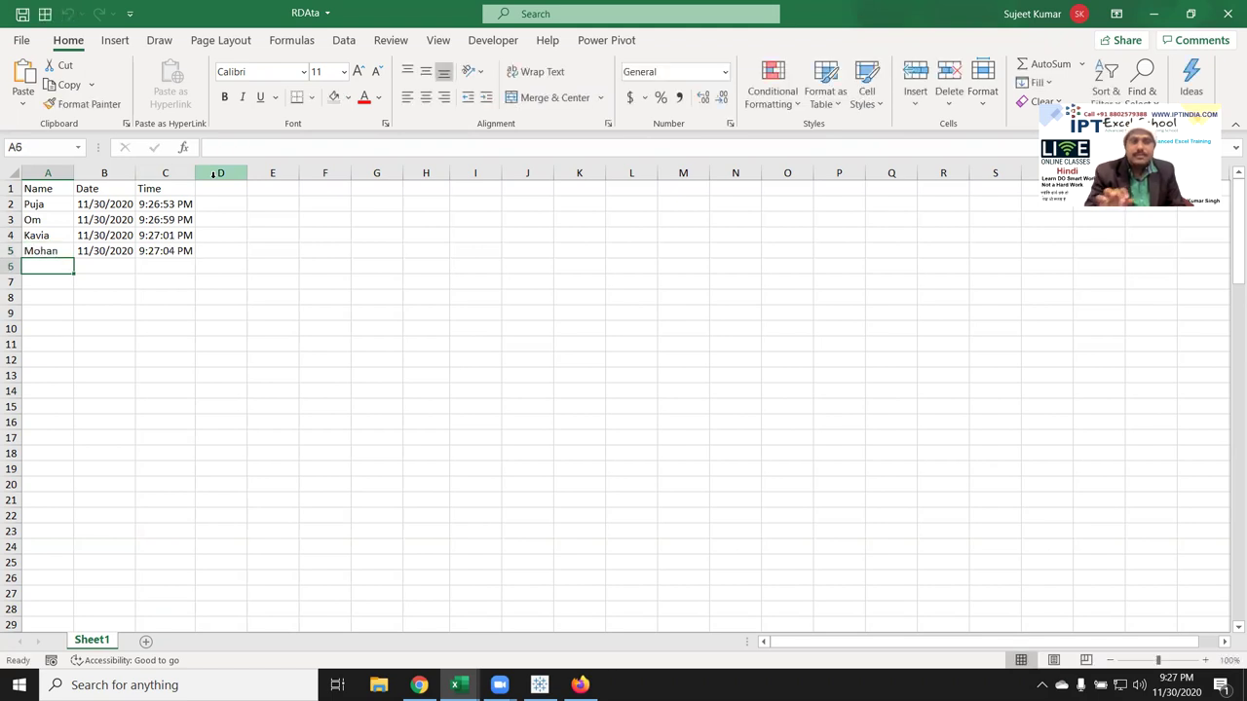
left_click(69, 253)
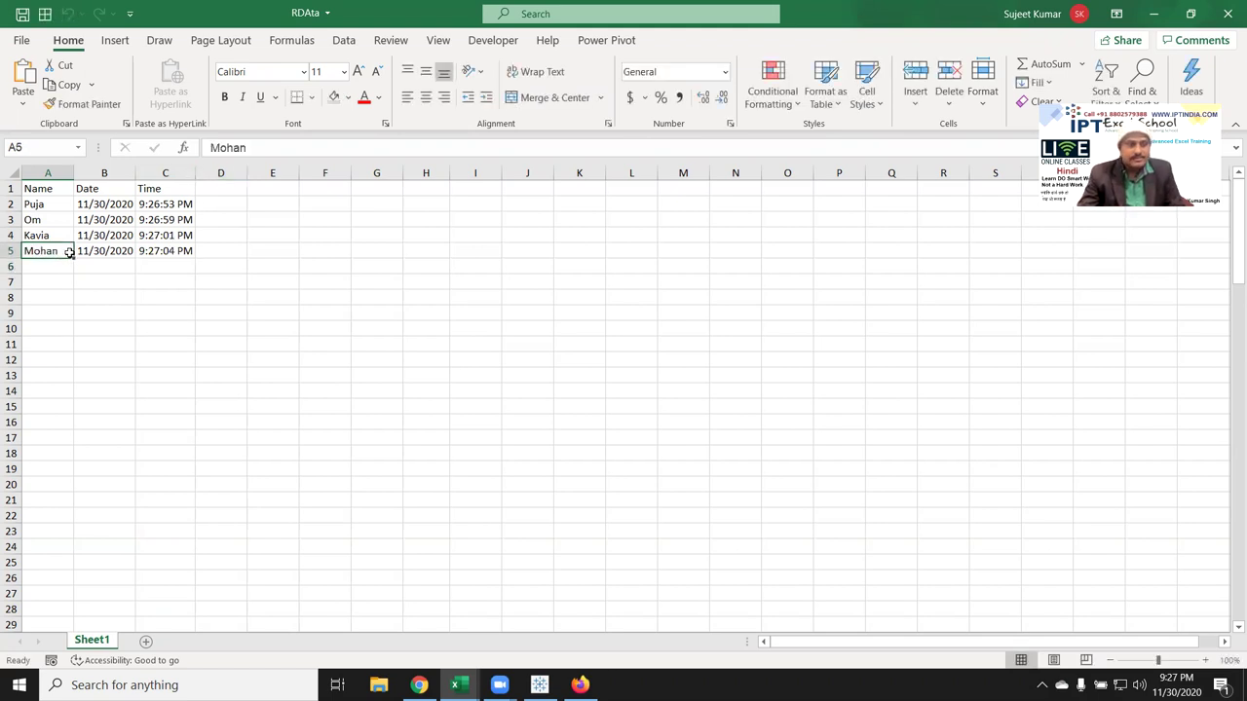
left_click_drag(72, 257, 74, 329)
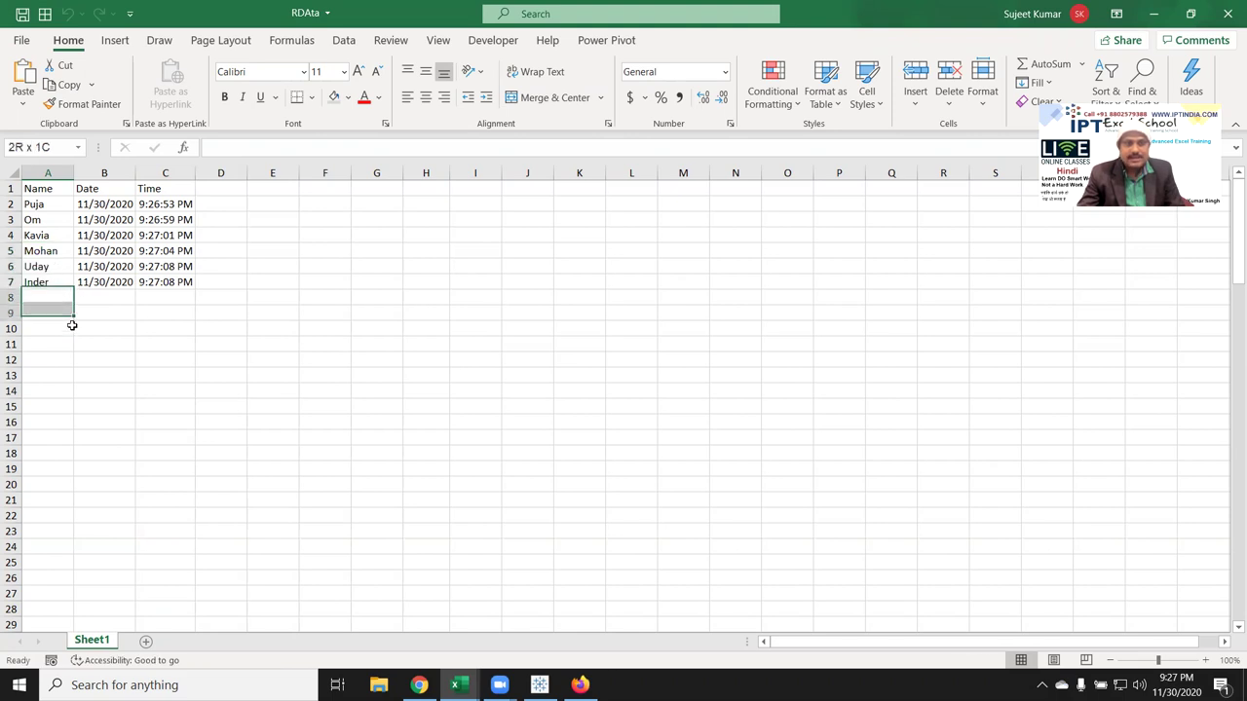
left_click(52, 281)
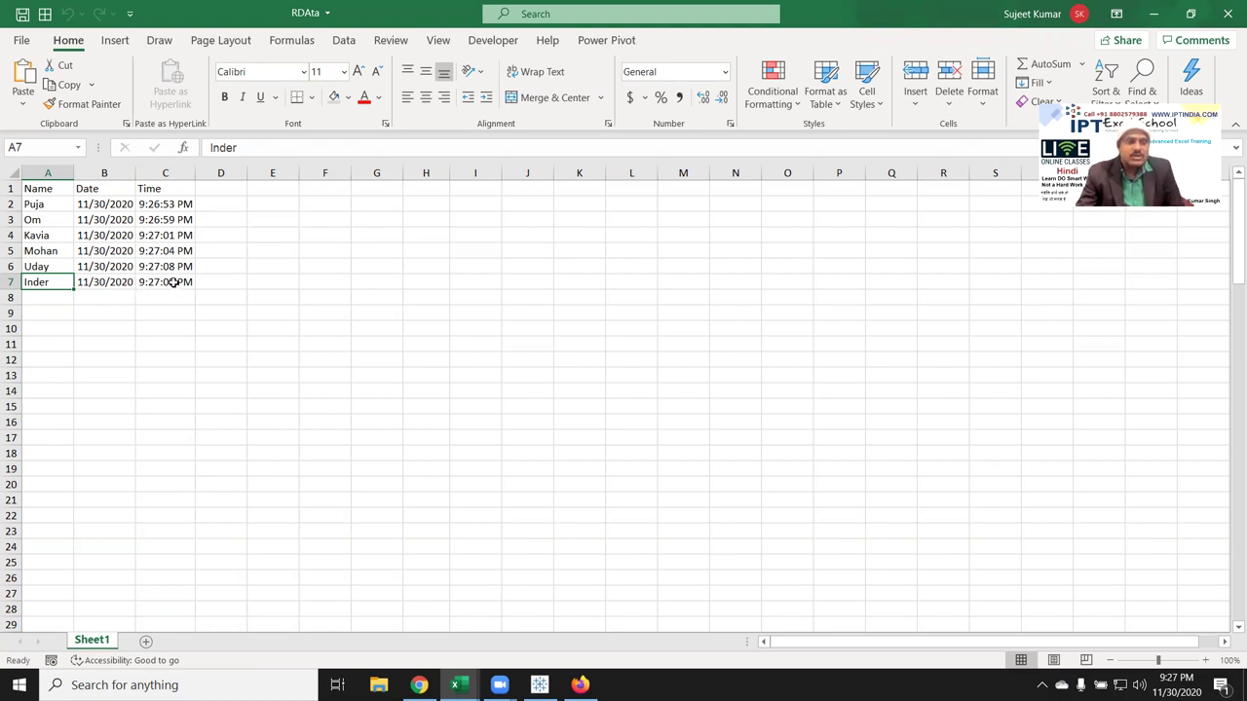
left_click(173, 281)
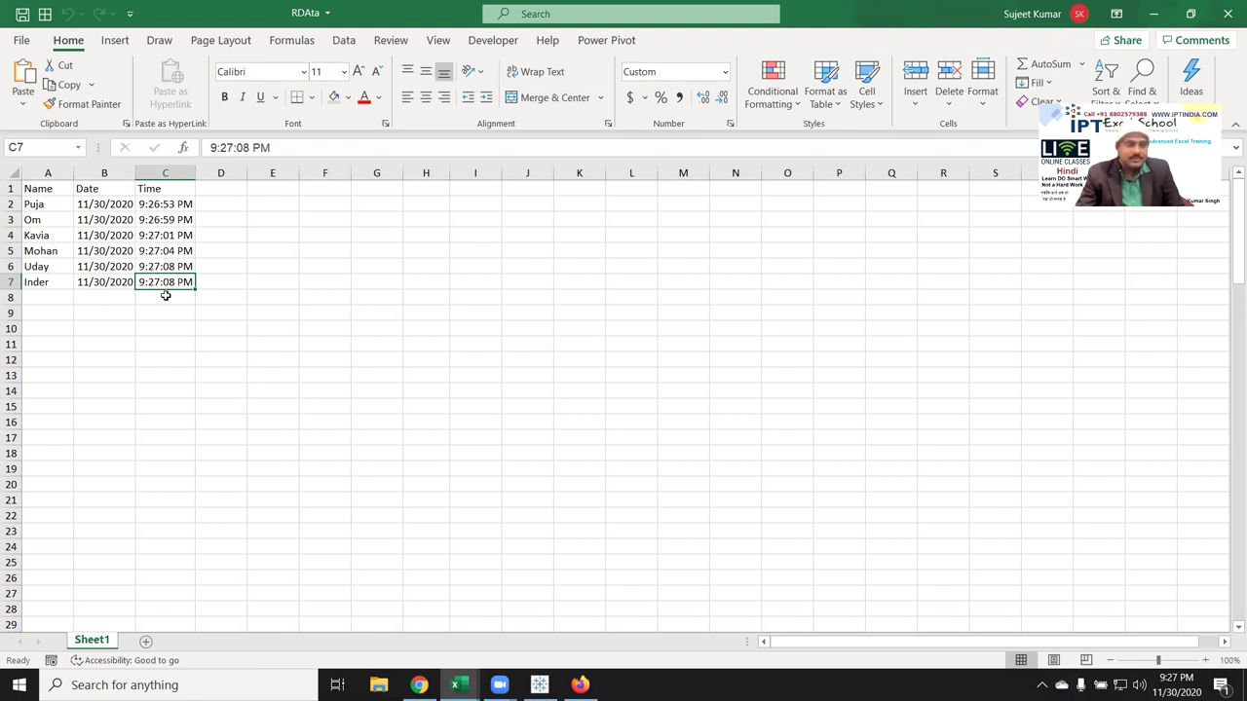
key("alt+F11")
- Write a Cells.Locked = True line at the top of the macro
left_click(205, 185)
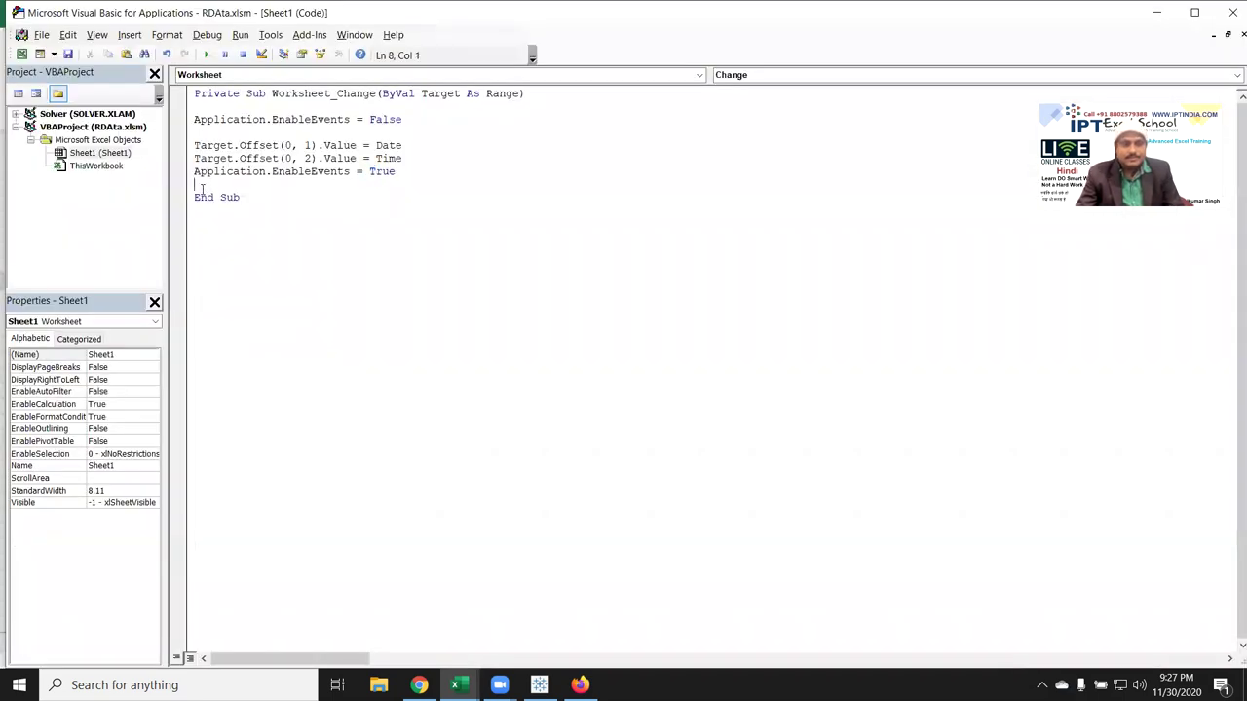
key("Return")
type("cells")
key("BackSpace")
key("BackSpace")
key("BackSpace")
key("BackSpace")
key("BackSpace")
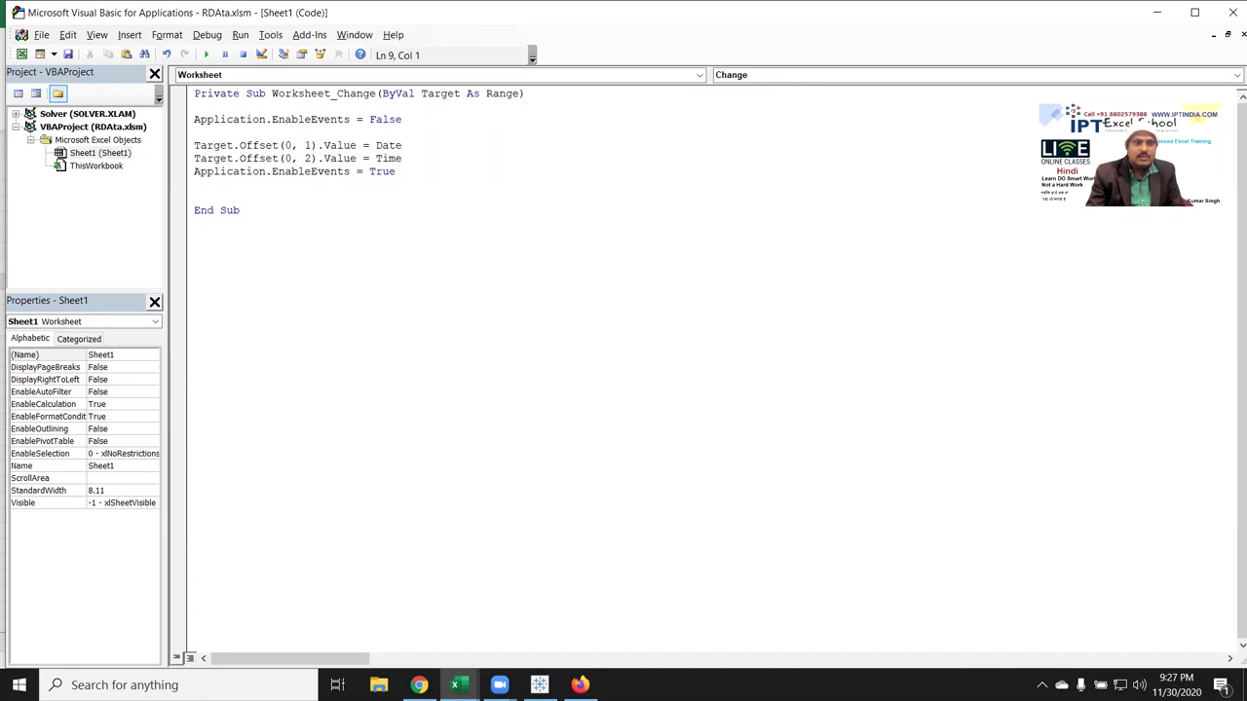
key("Up")
key("Up")
key("Up")
key("Up")
key("Up")
key("BackSpace")
key("Home")
key("Return")
key("Return")
key("Up")
key("Up")
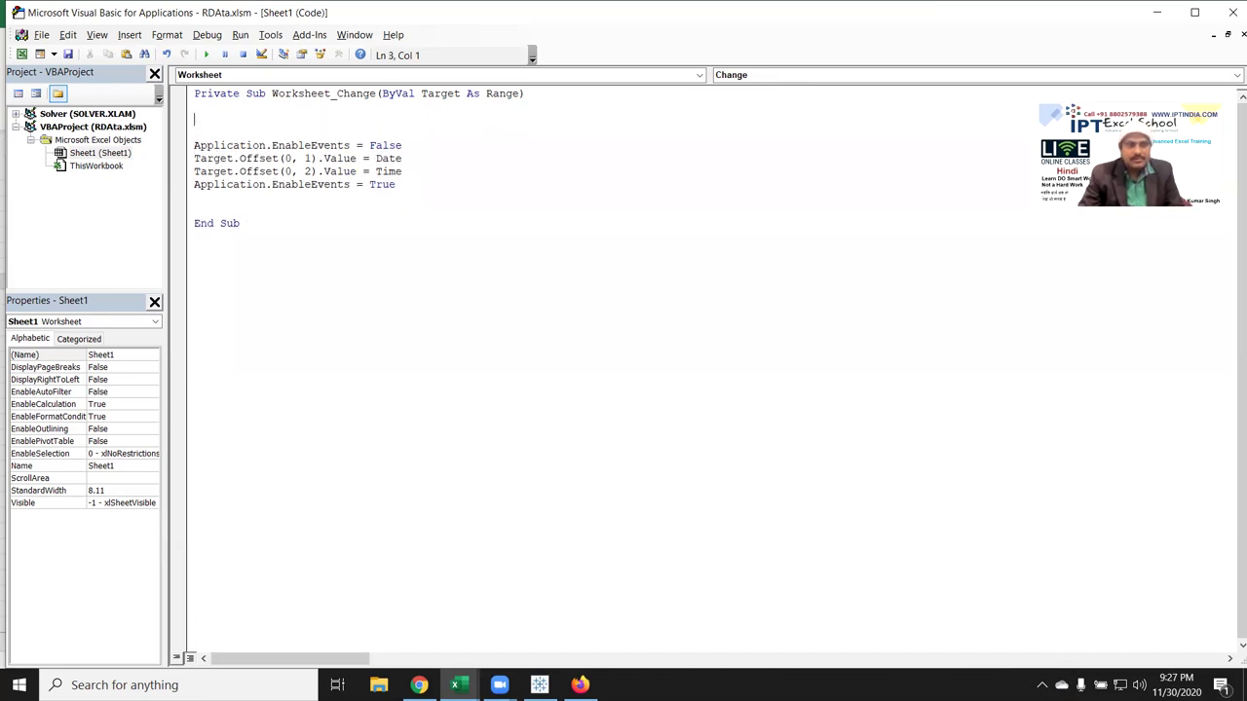
type("cells")
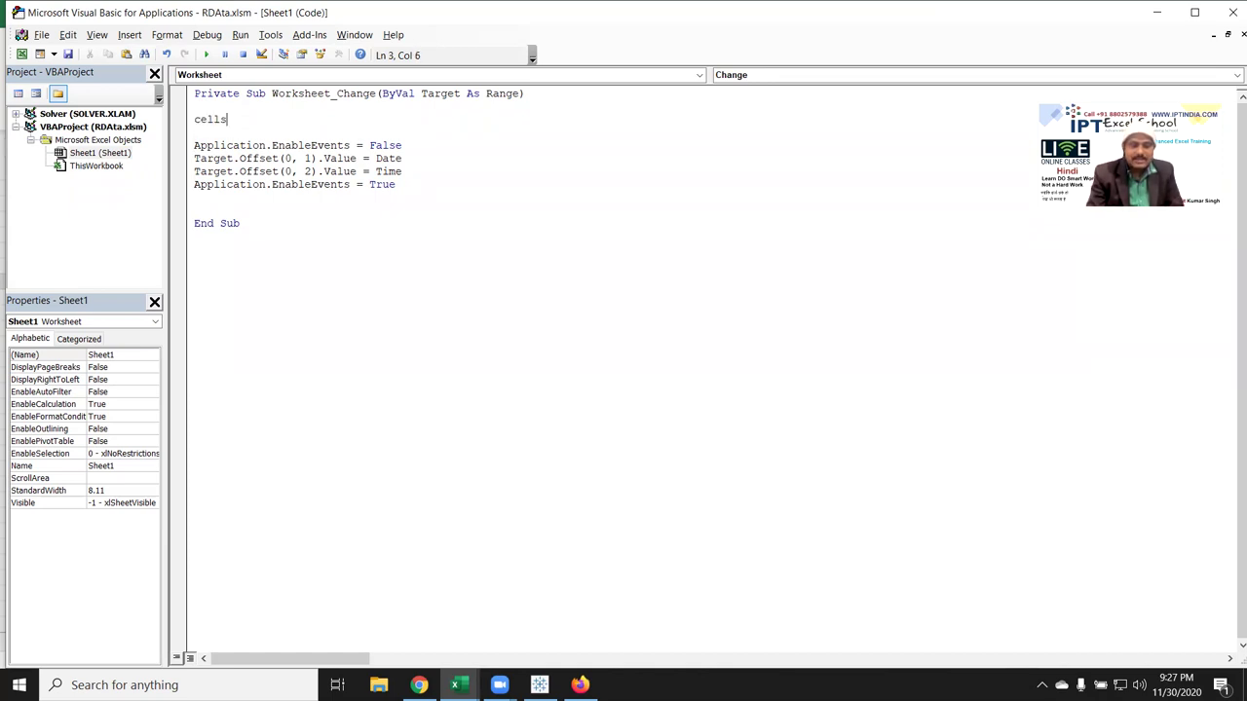
type(".lo")
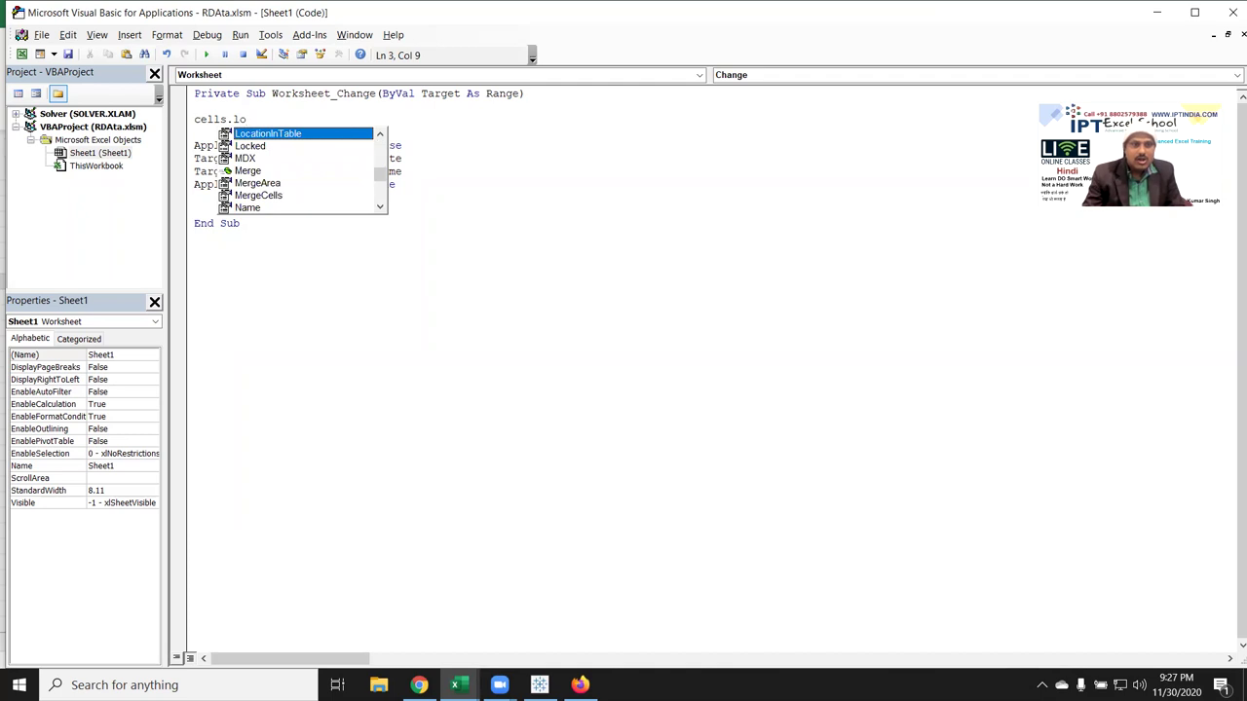
key("Down")
key("Tab")
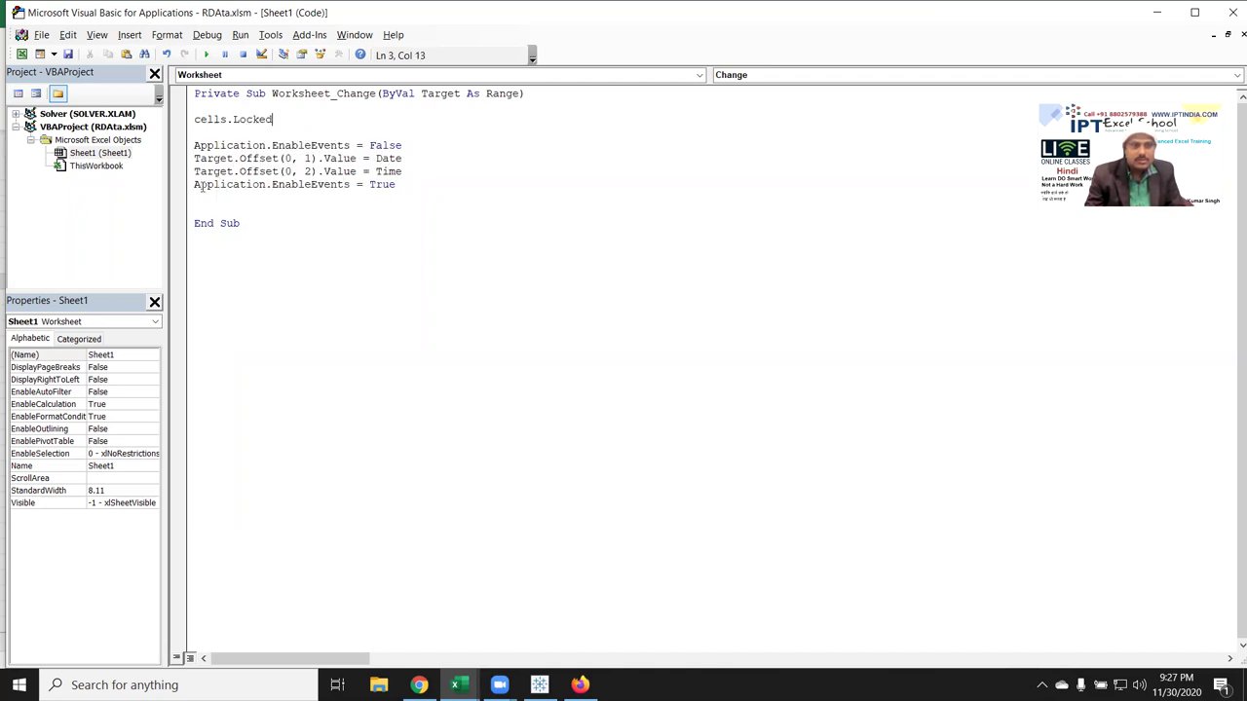
type("=true")
key("Return")
key("Delete")
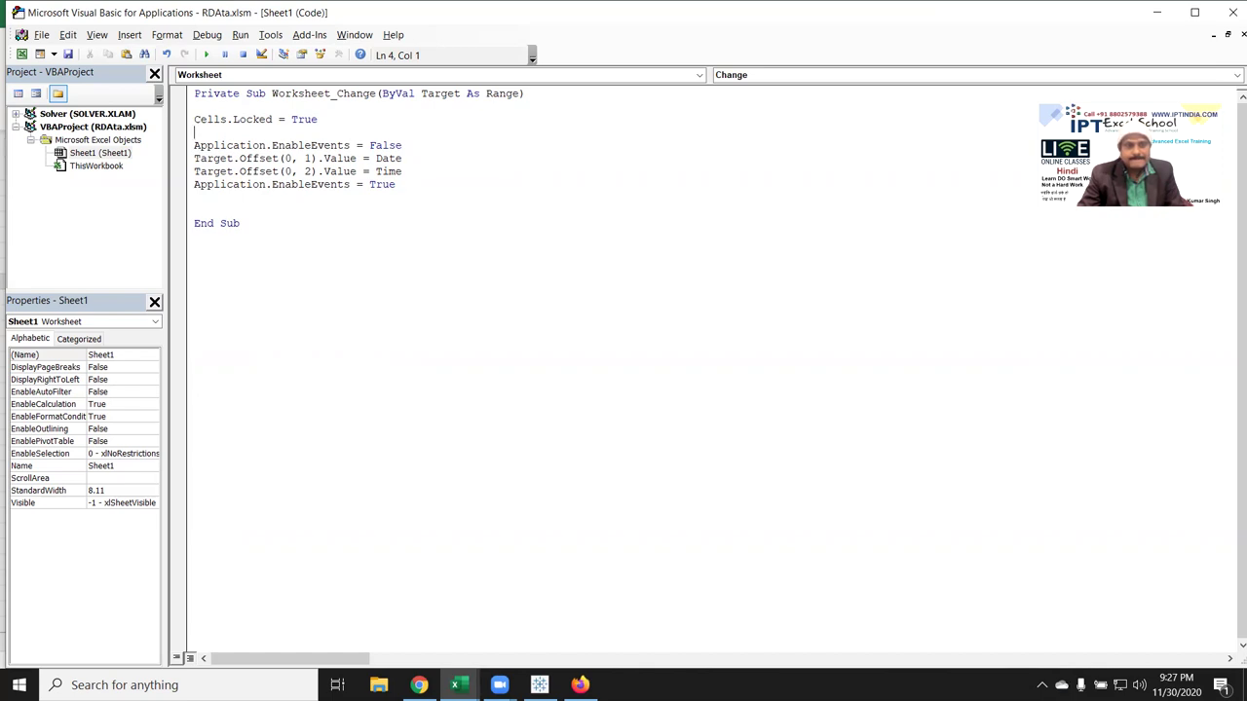
- Delete the Cells.Locked = True line, leaving a blank line under the header
left_click(194, 118)
key("shift+Down")
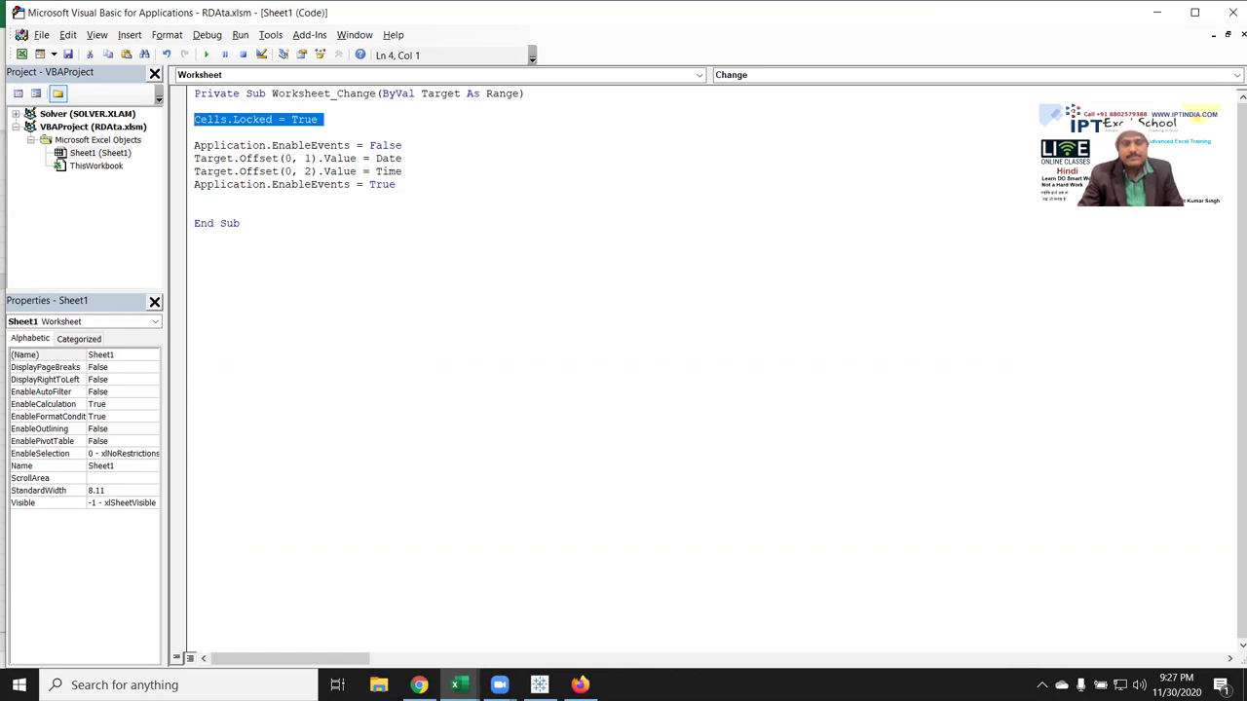
key("Delete")
key("Up")
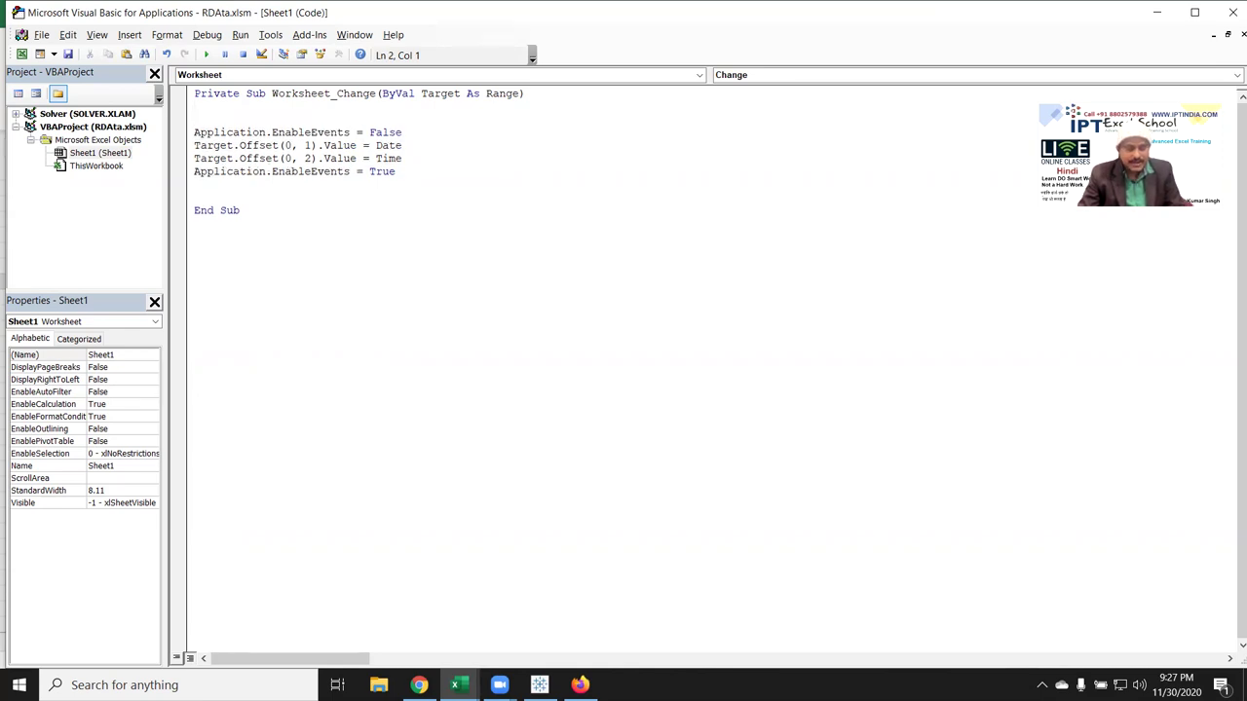
- Add a Sheet1.Unprotect line with the sheet's password
type("sheet1")
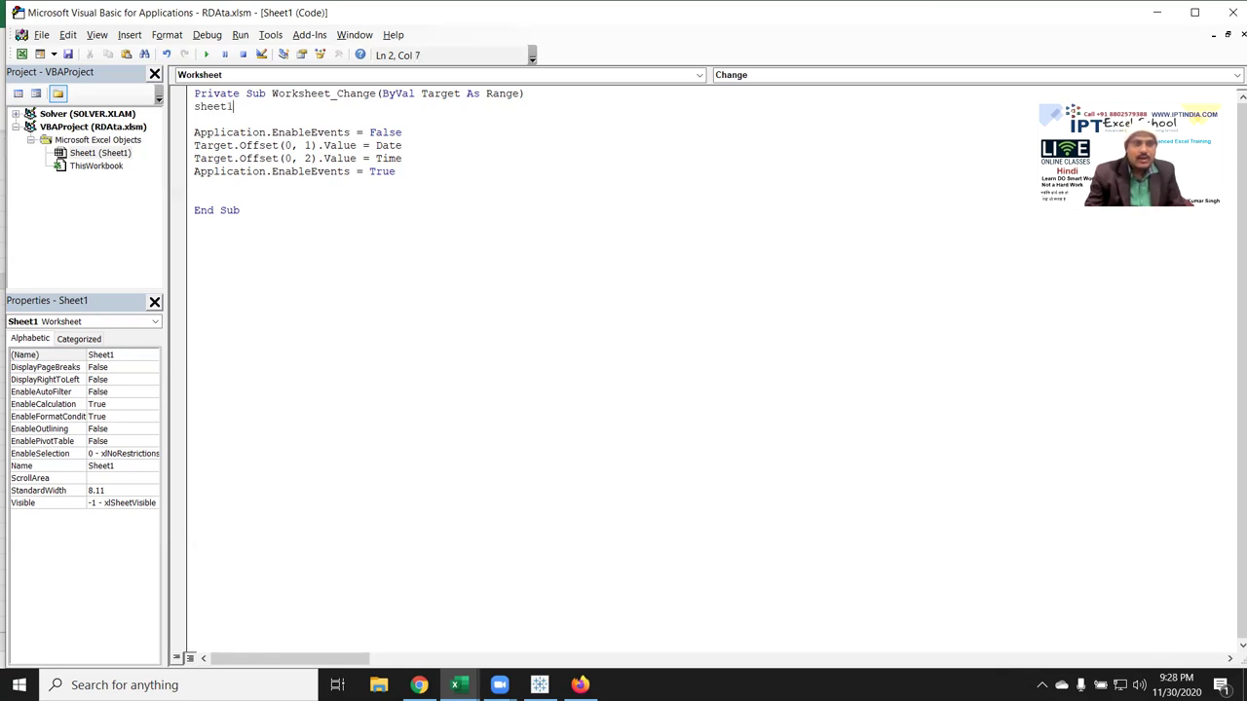
type(".un")
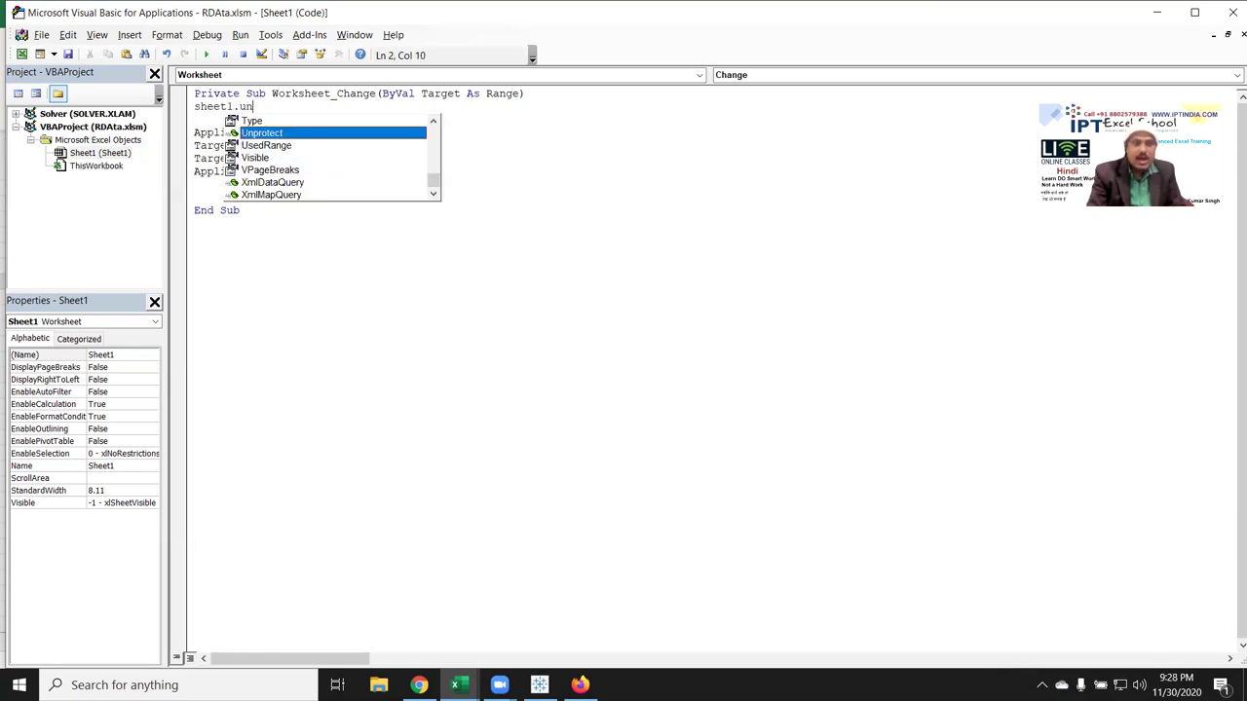
key("Tab")
key("Return")
key("Down")
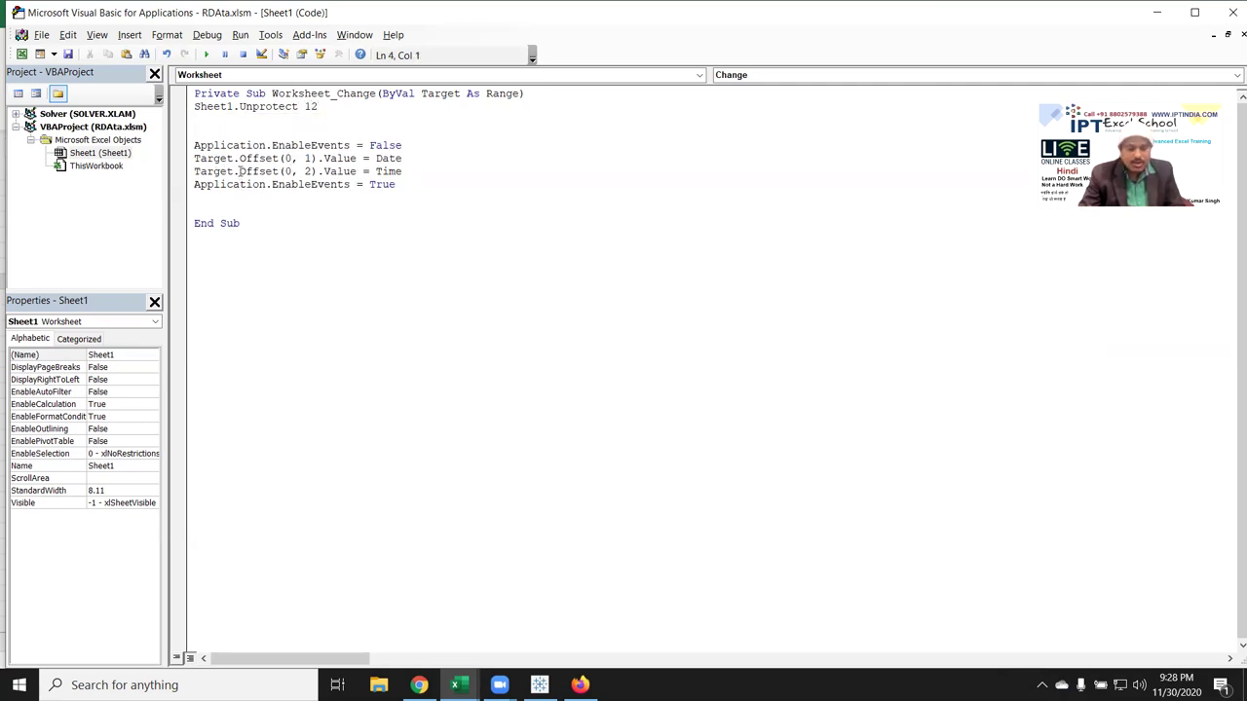
- Add Cells.Locked = False to unlock all cells
type("cells")
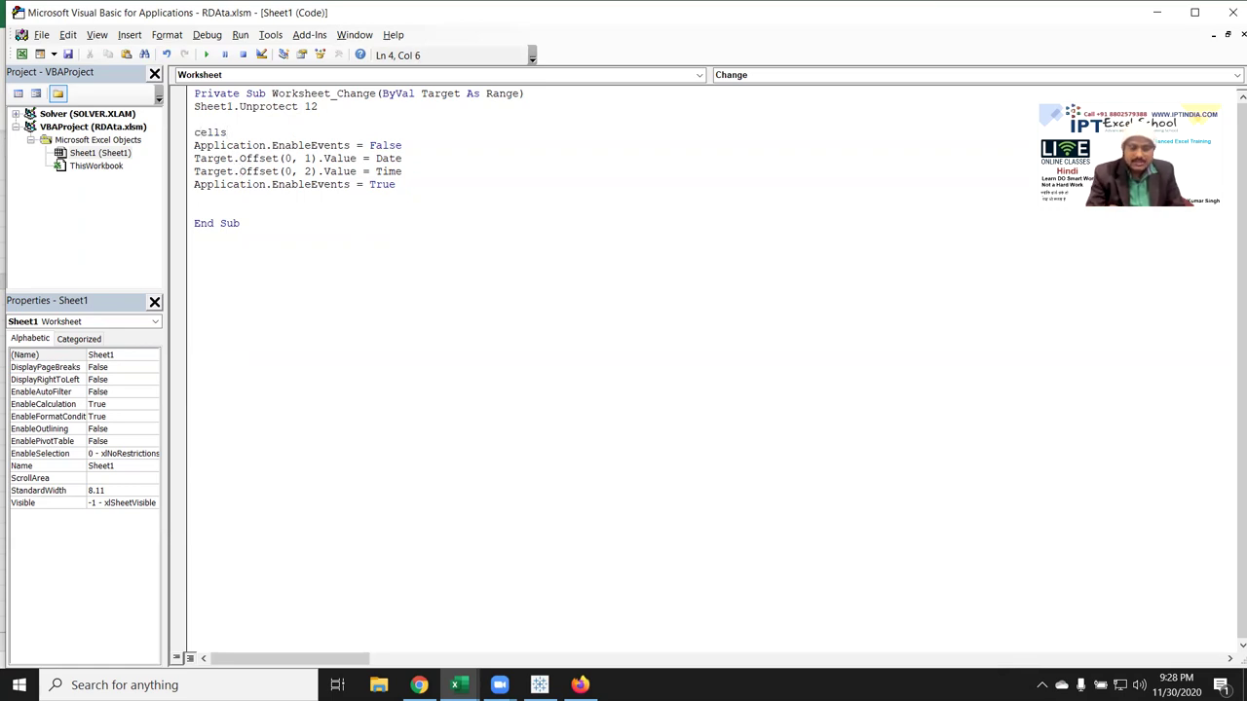
type(".lo")
key("Down")
key("Tab")
type("= F")
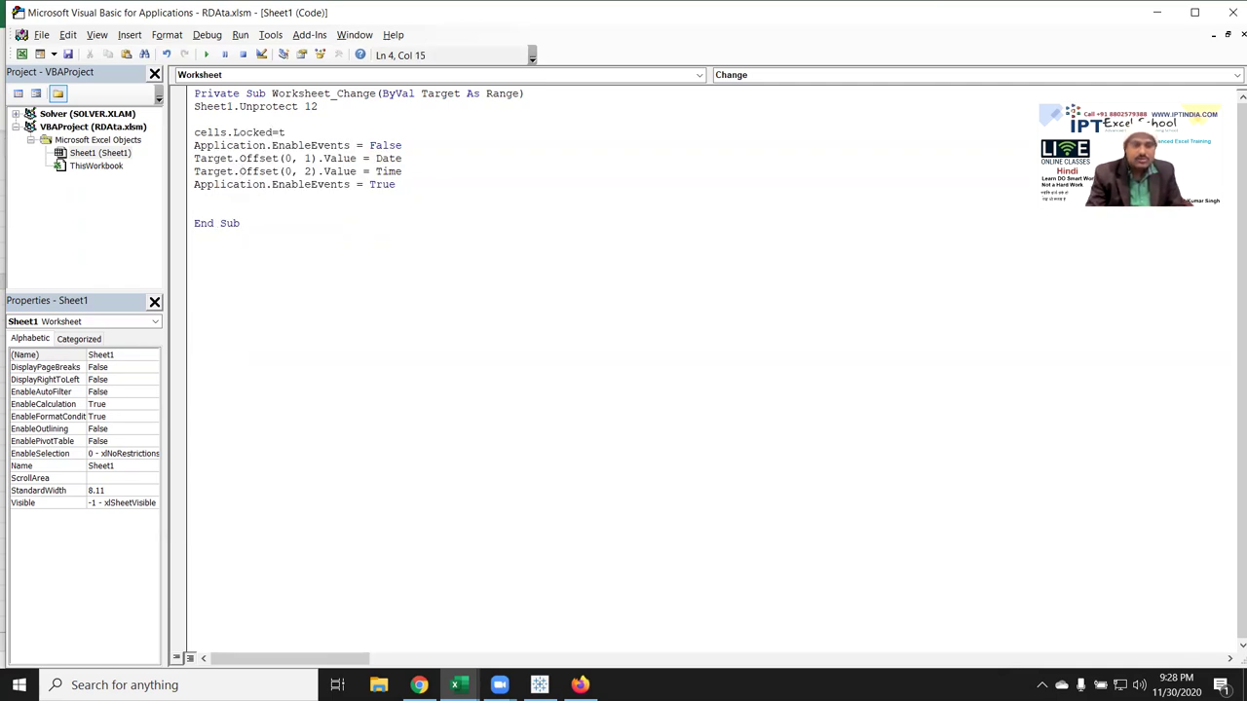
type("alse")
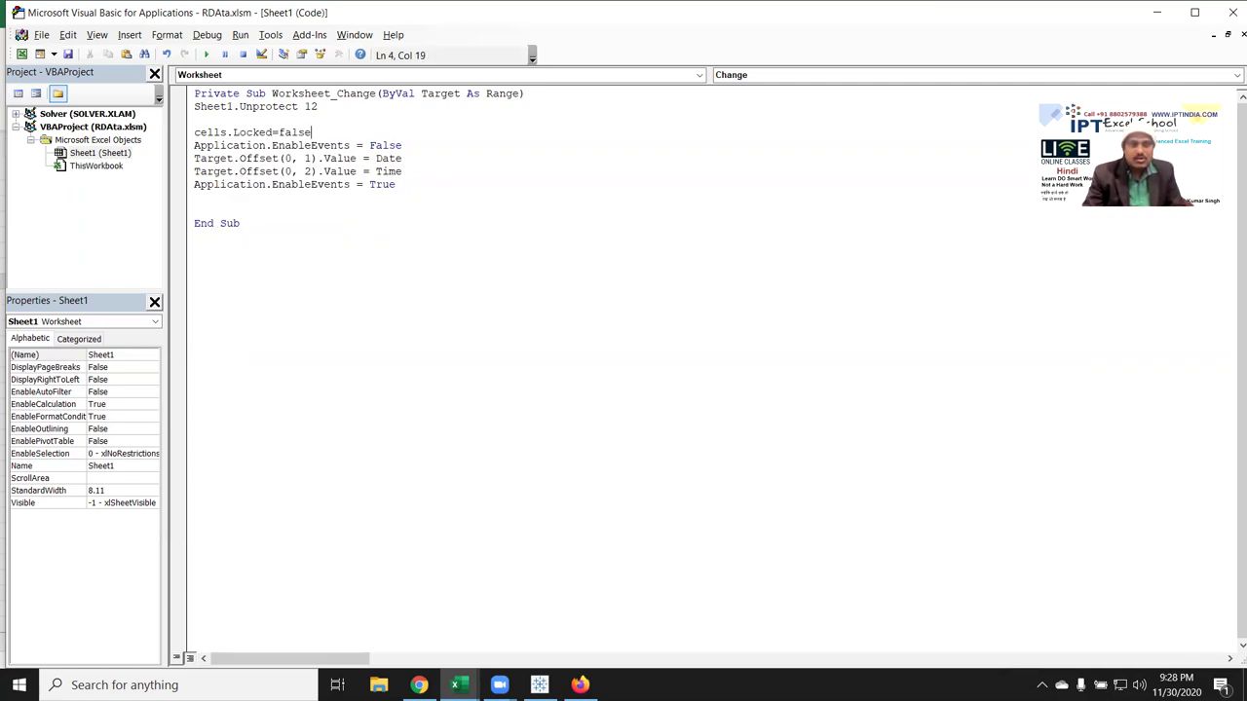
key("Return")
- Add Range("A1").CurrentRegion.Locked = True and a blank line after it
type("range(\"A1\")")
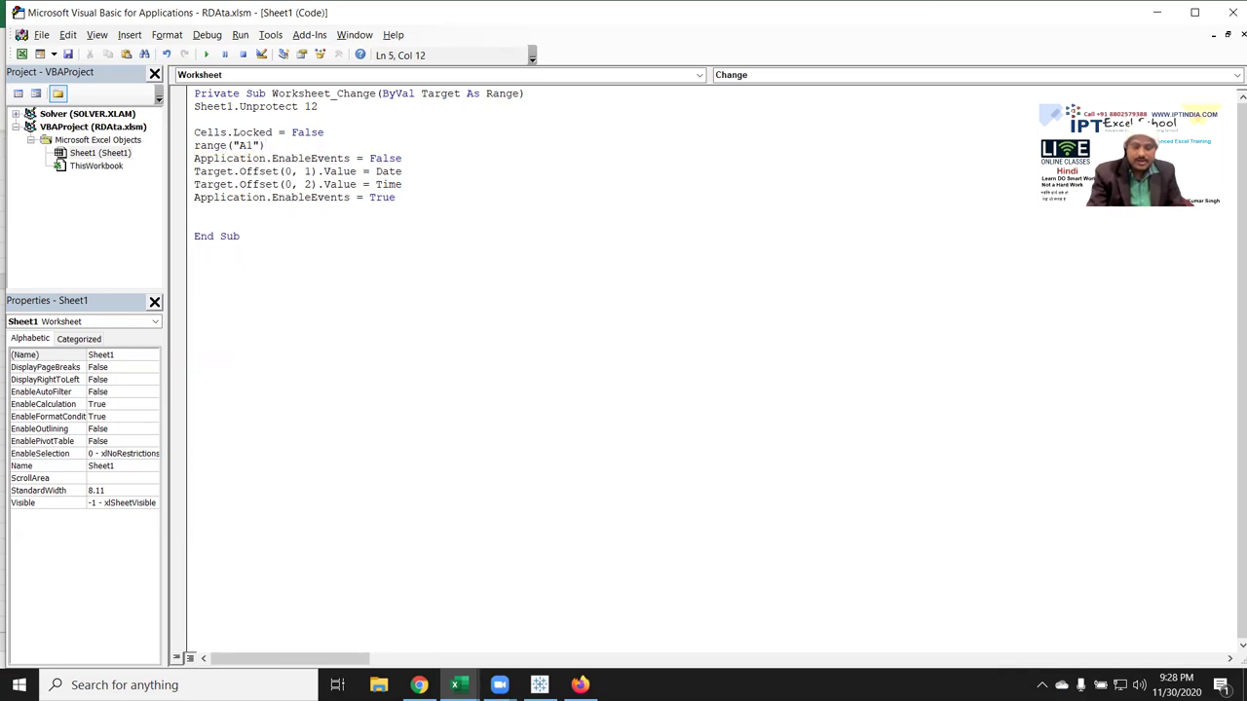
type(".cu")
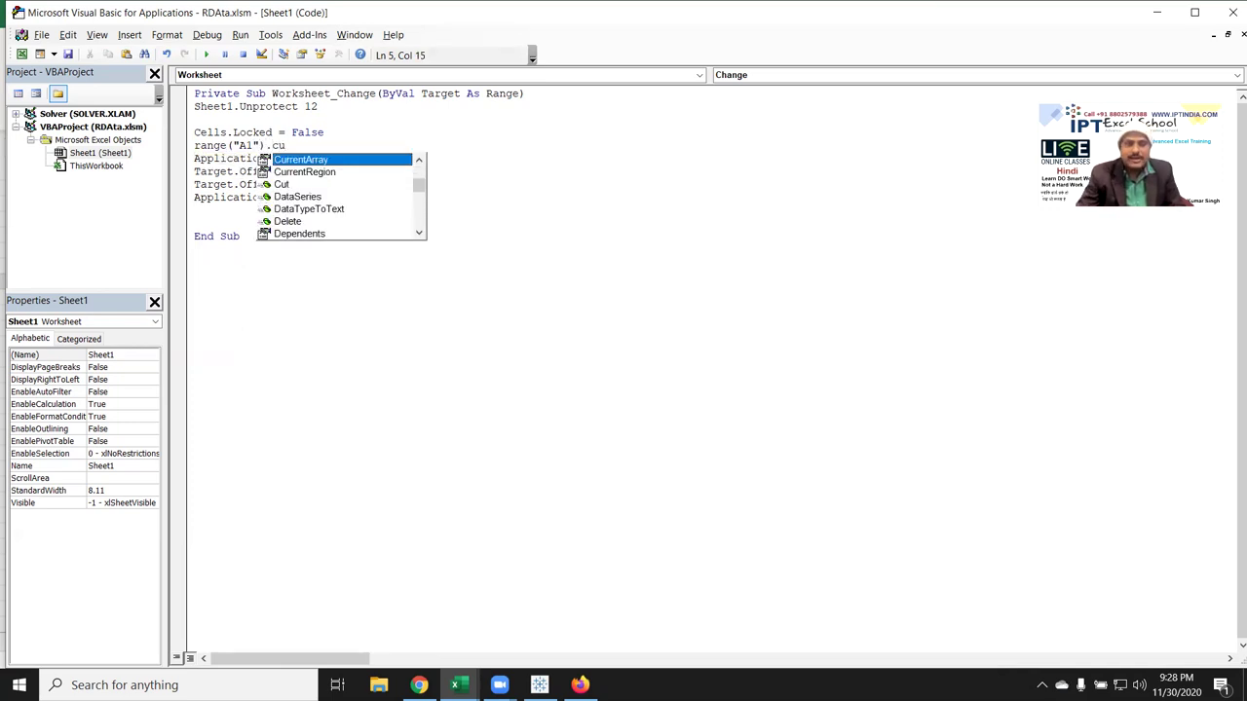
key("Down")
key("Tab")
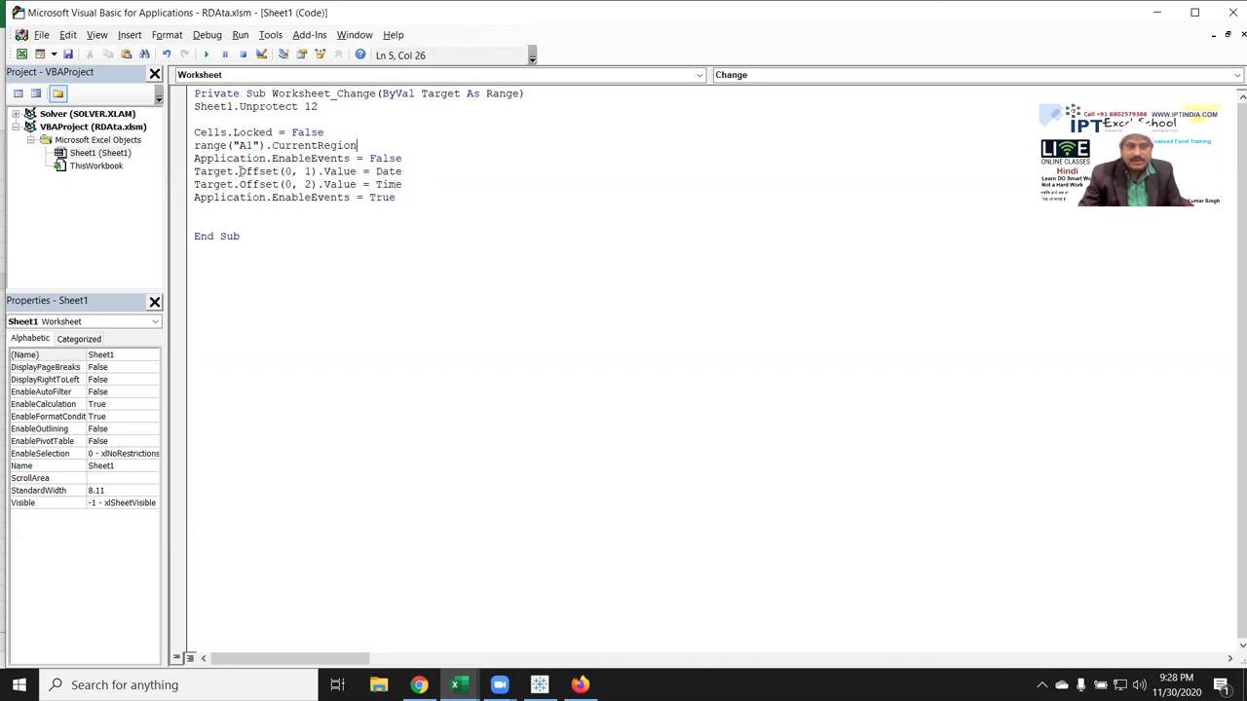
type(".lou")
key("Down")
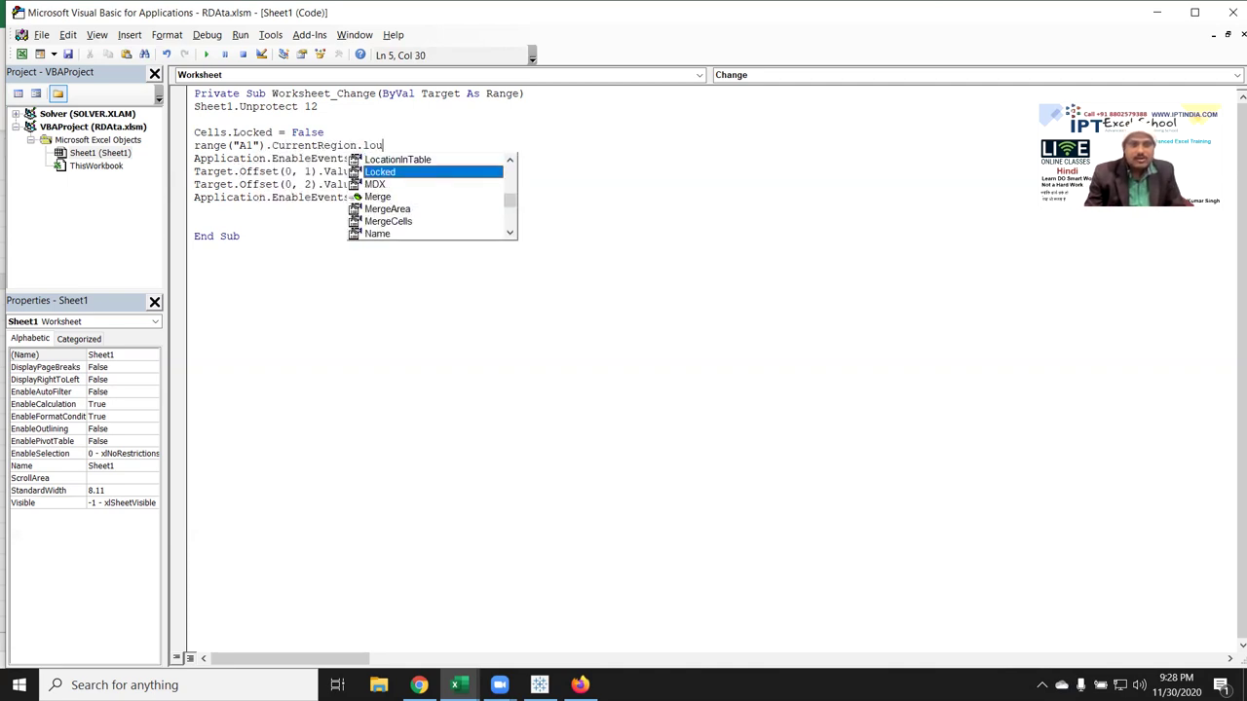
key("Tab")
type("true")
key("Down")
key("Down")
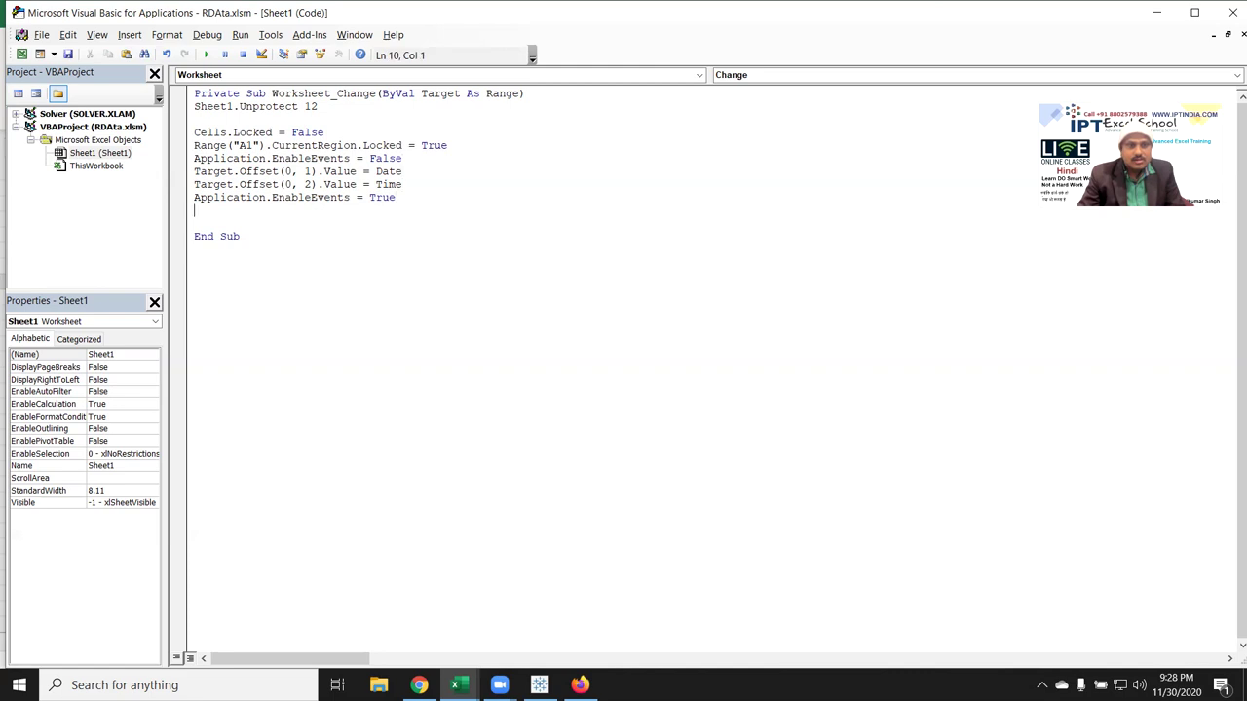
key("Return")
key("Up")
key("Up")
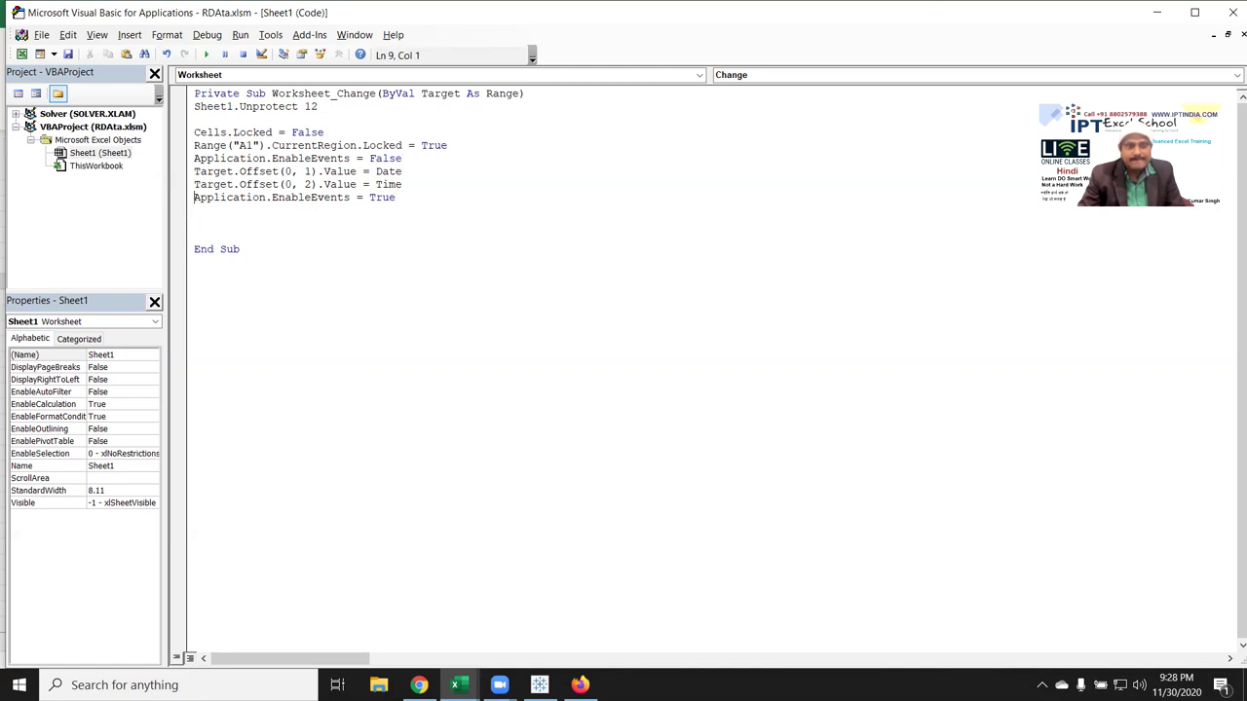
- Add Sheet1.Protect with the sheet's password before Application.EnableEvents = True
key("Return")
key("Up")
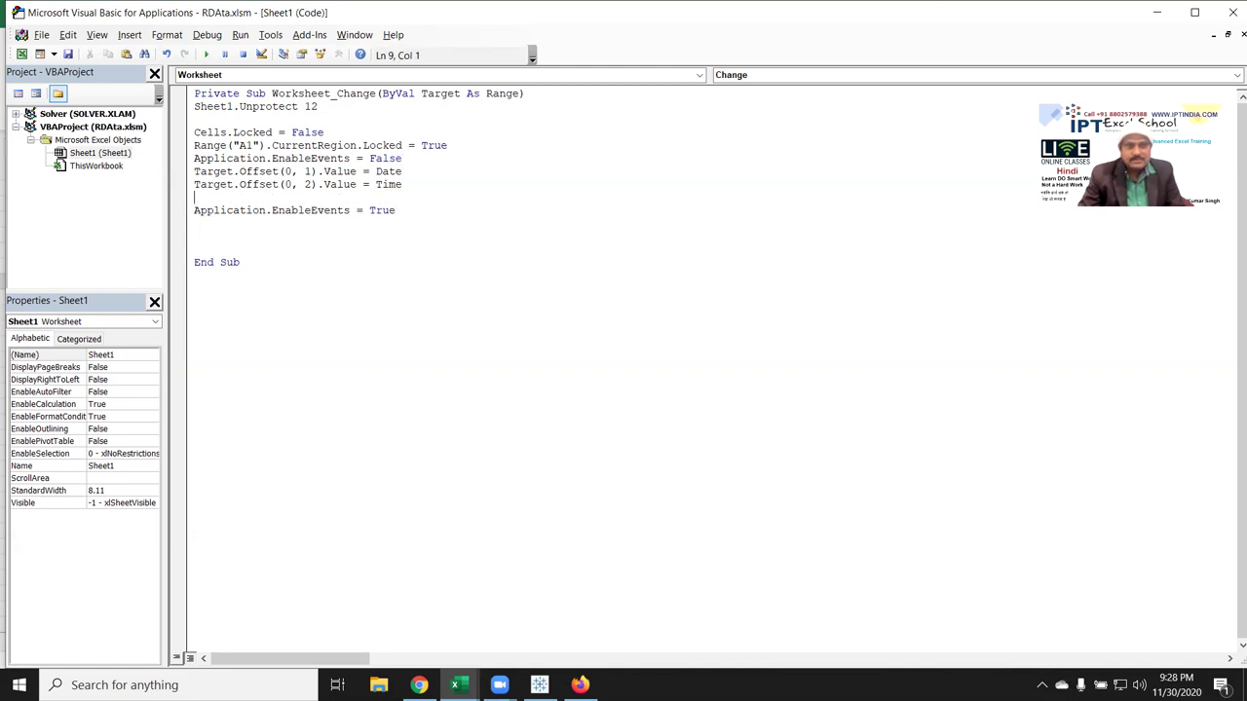
type("sheet1")
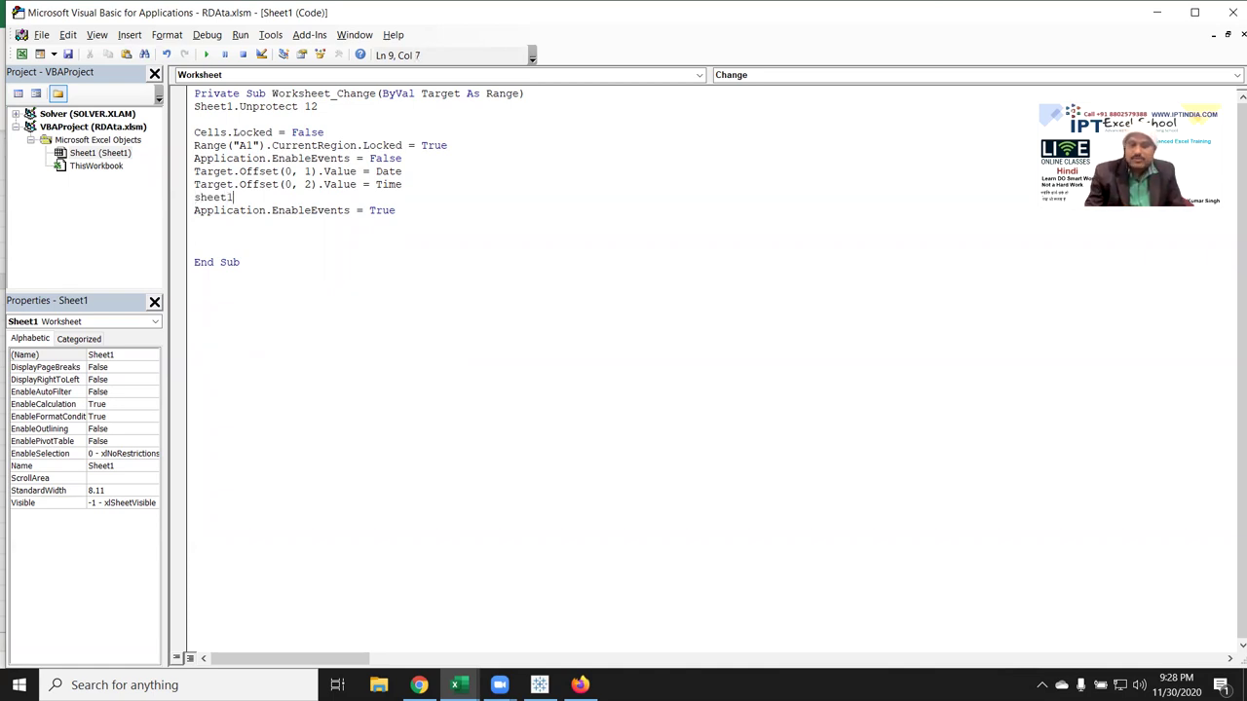
type(".")
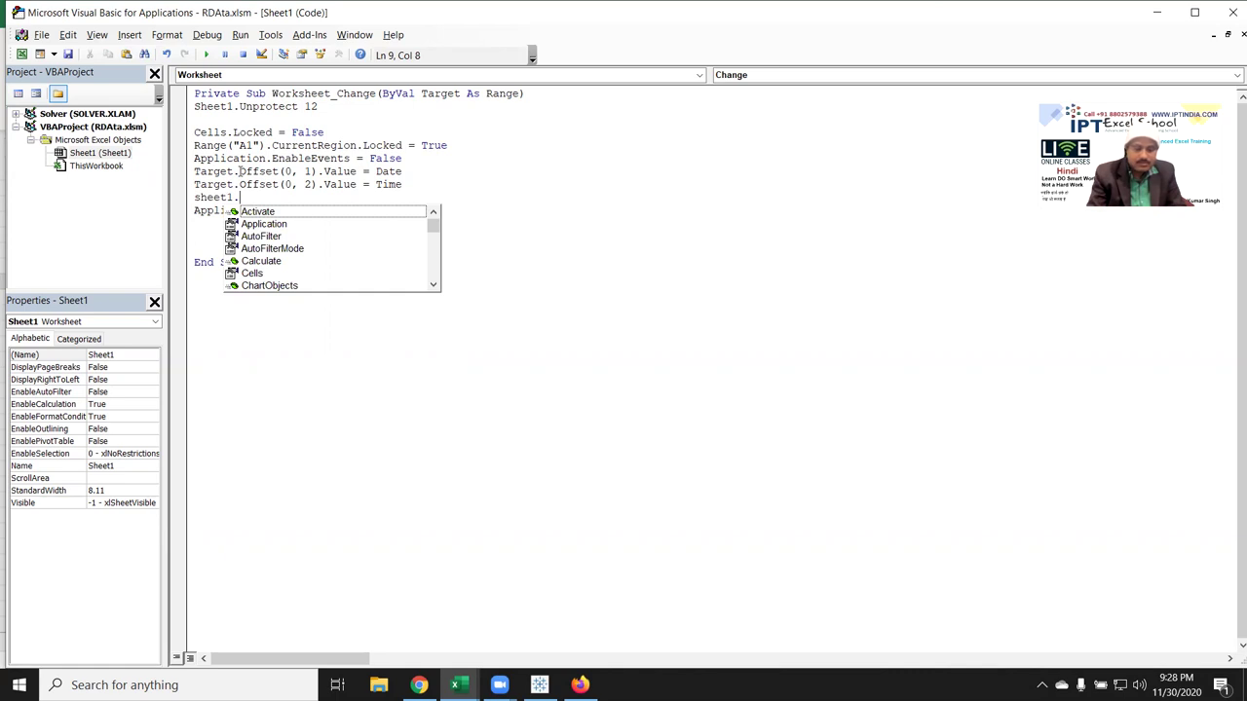
type("pur")
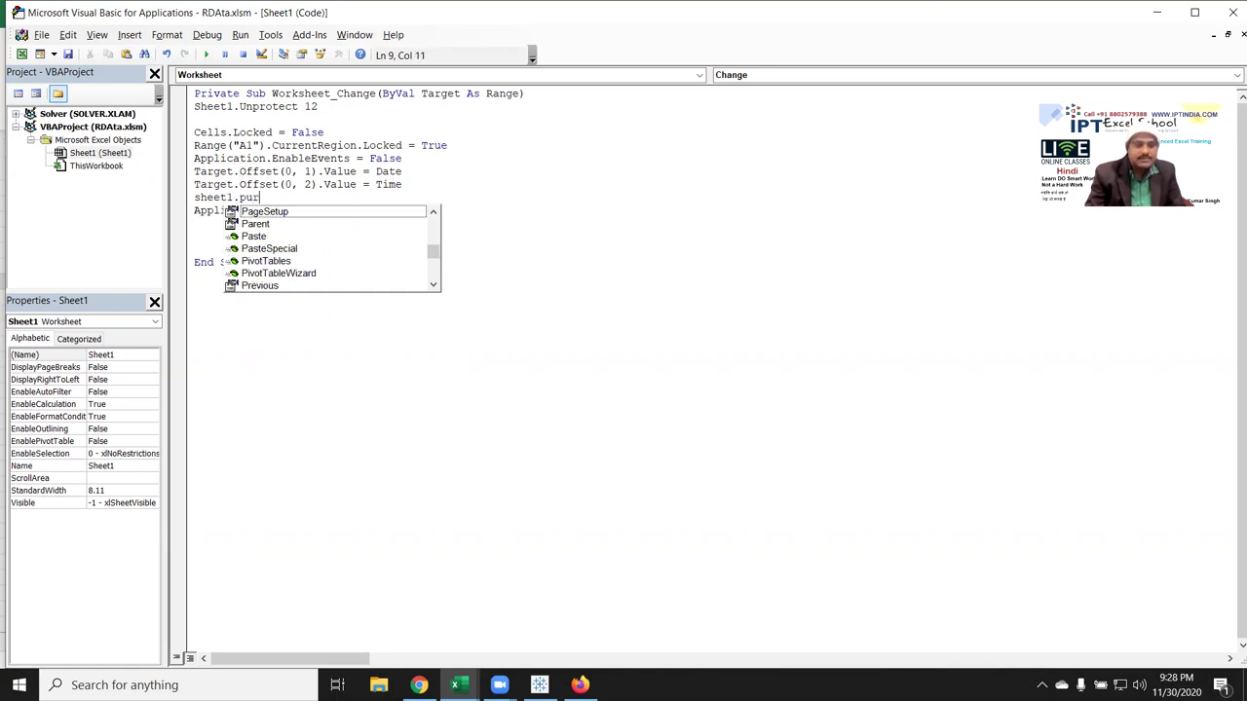
key("Down")
key("Up")
key("Up")
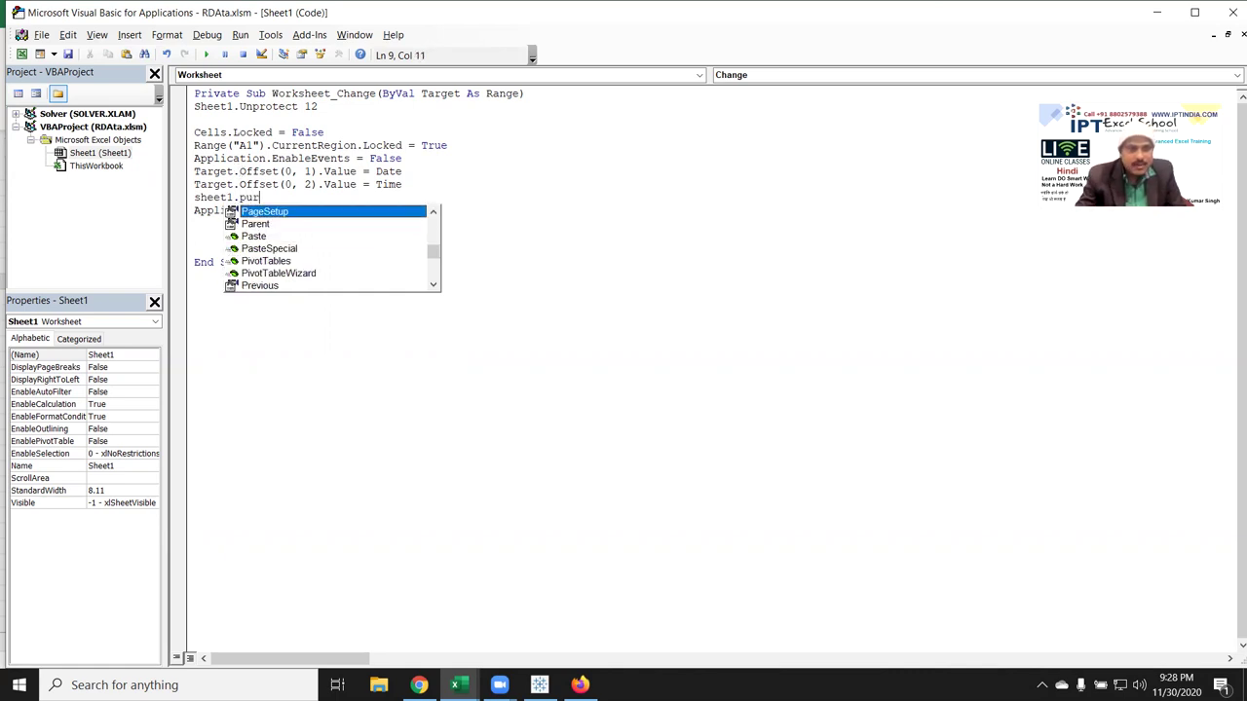
key("BackSpace")
key("BackSpace")
type("ro")
key("Tab")
key("space")
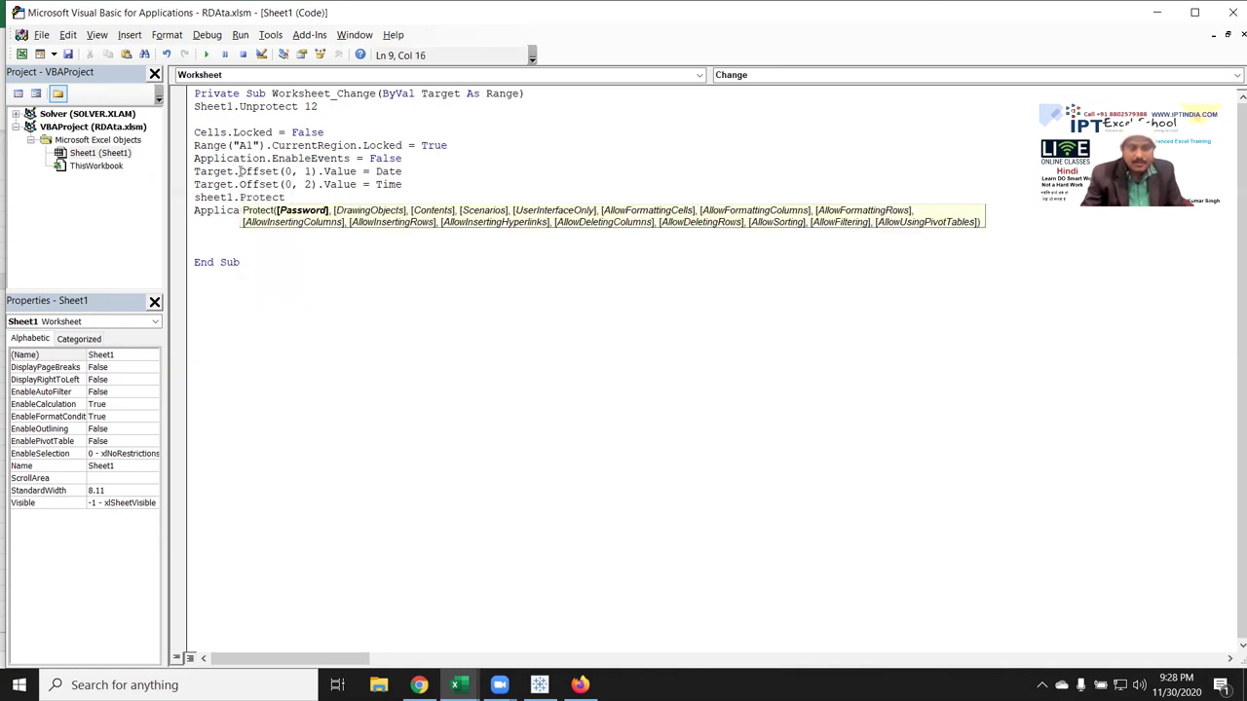
key("Down")
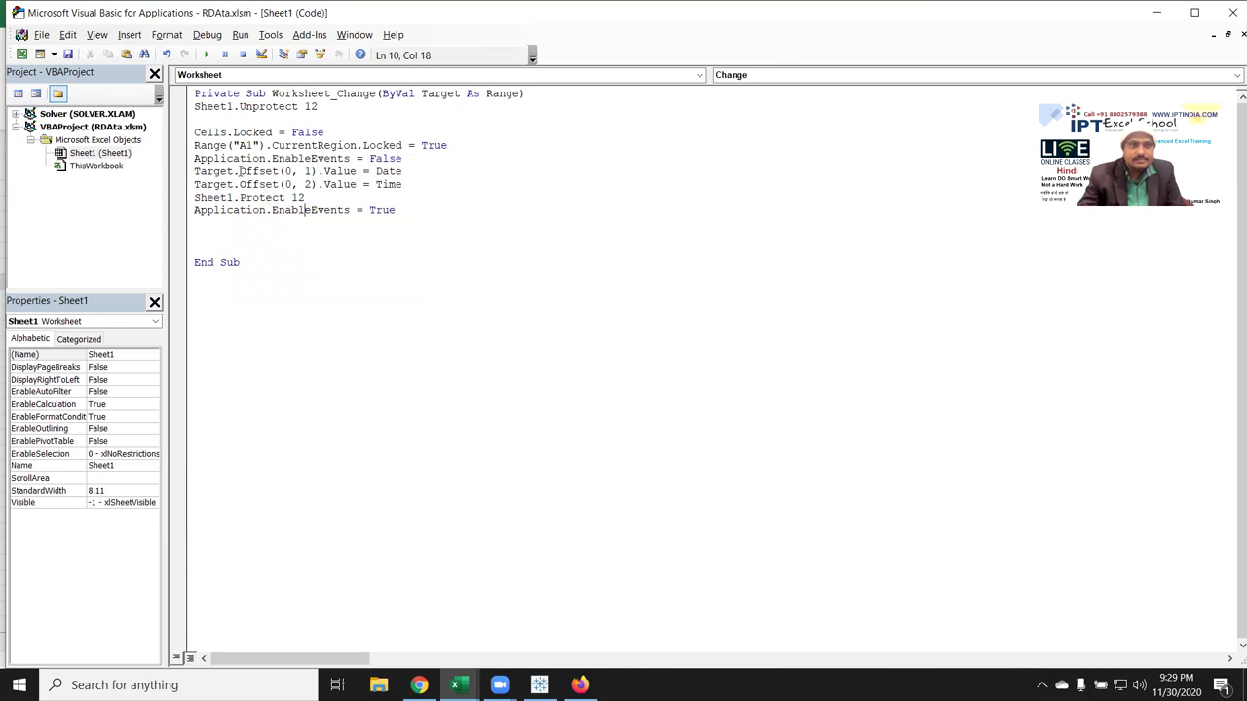
- Remove the extra blank line under the Unprotect line
left_click(219, 117)
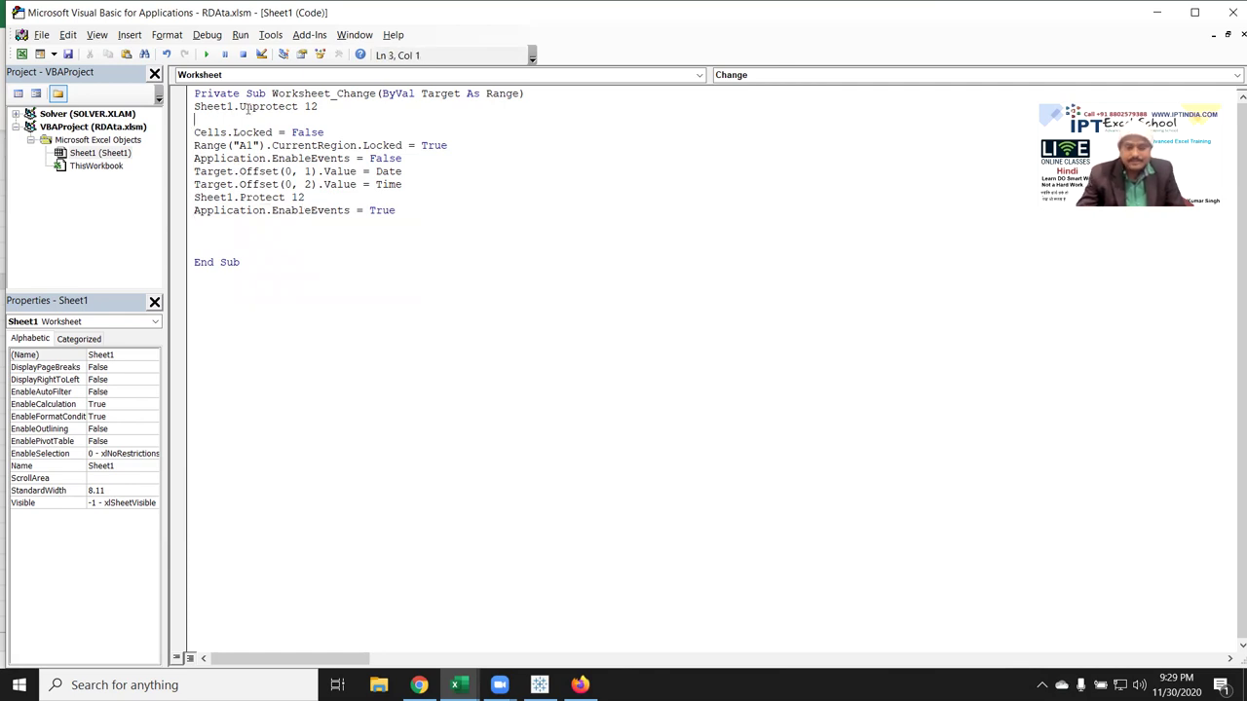
key("BackSpace")
key("alt+F11")
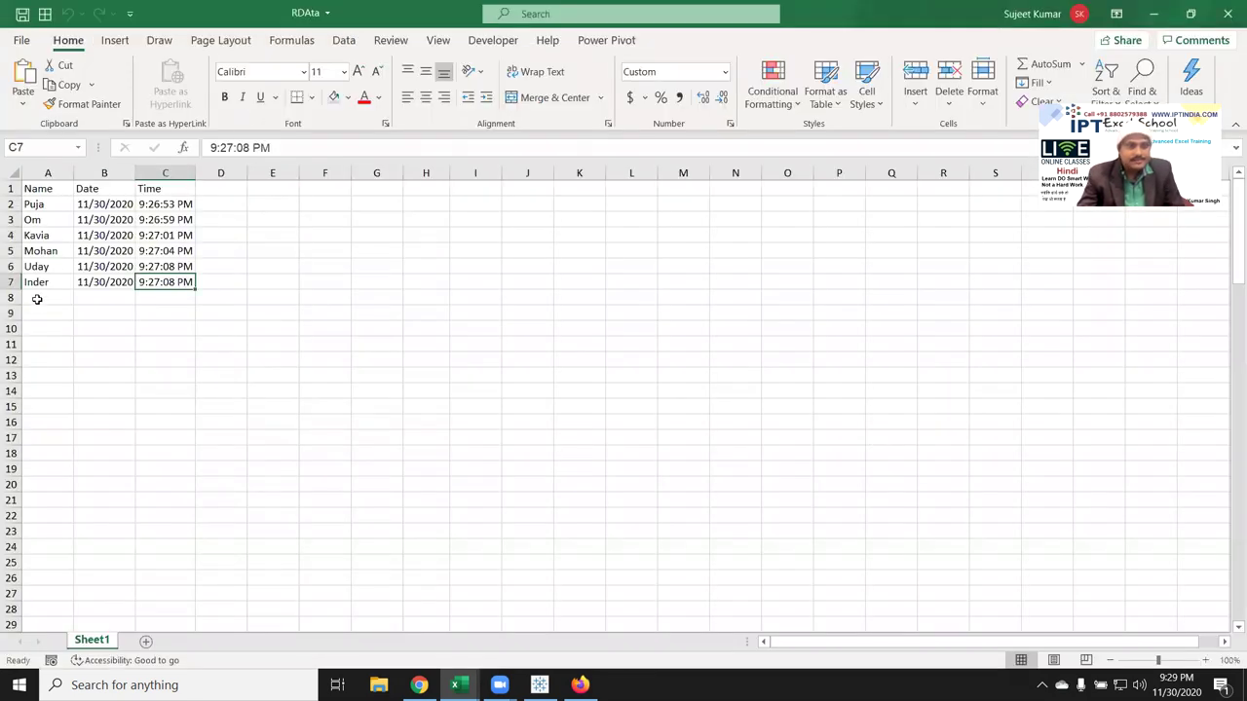
- Enter a name in A8, then confirm stamped cells A6, C6 and B5 refuse edits
left_click(36, 299)
type("Mohan")
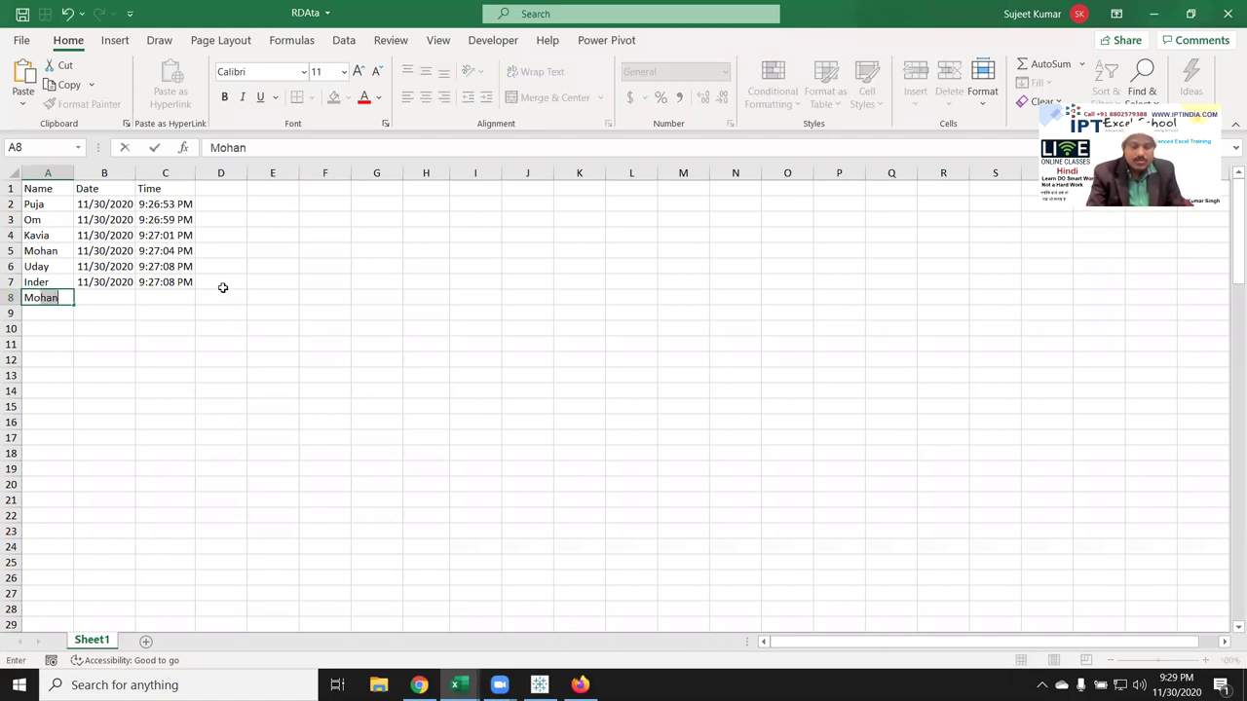
key("Return")
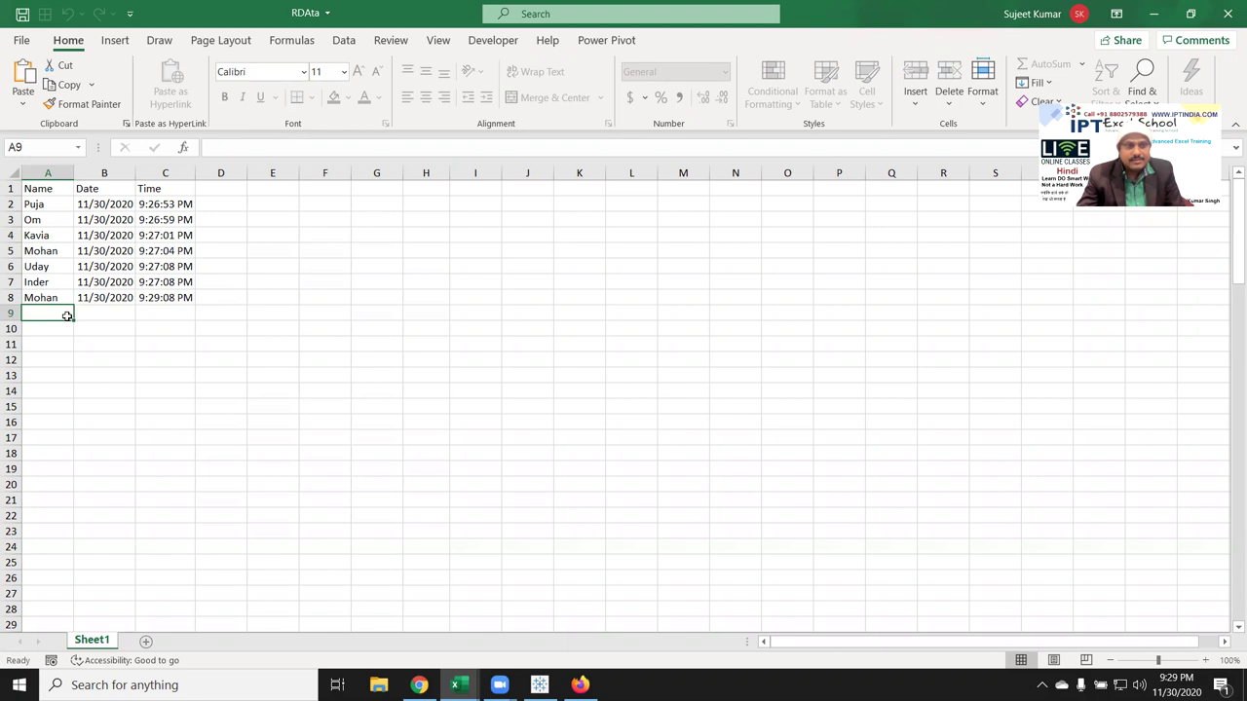
left_click(45, 266)
double_click(45, 266)
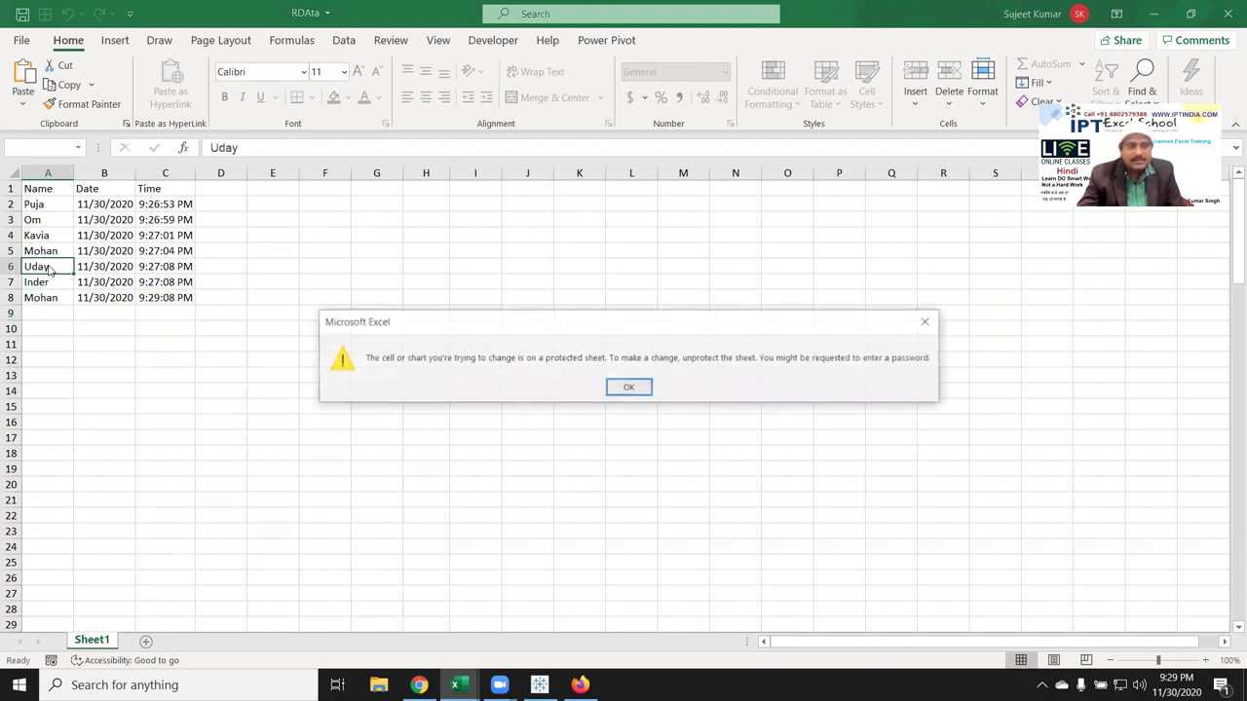
left_click(628, 388)
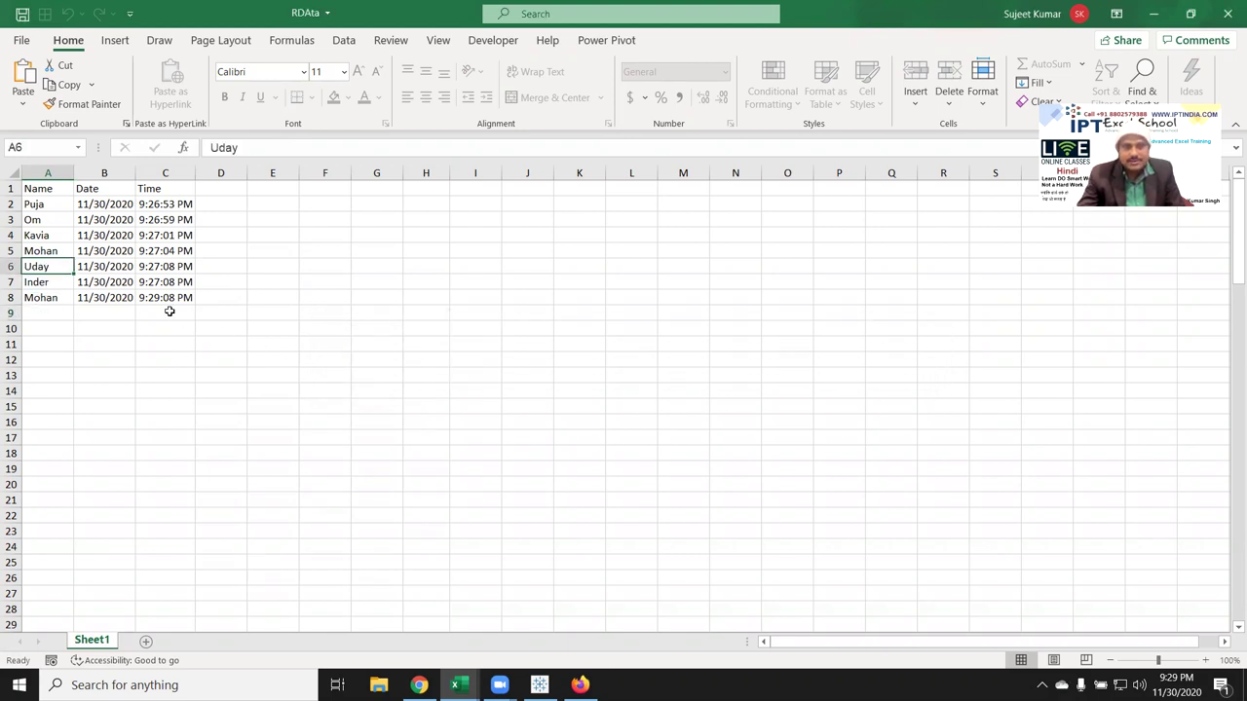
left_click(161, 267)
double_click(162, 267)
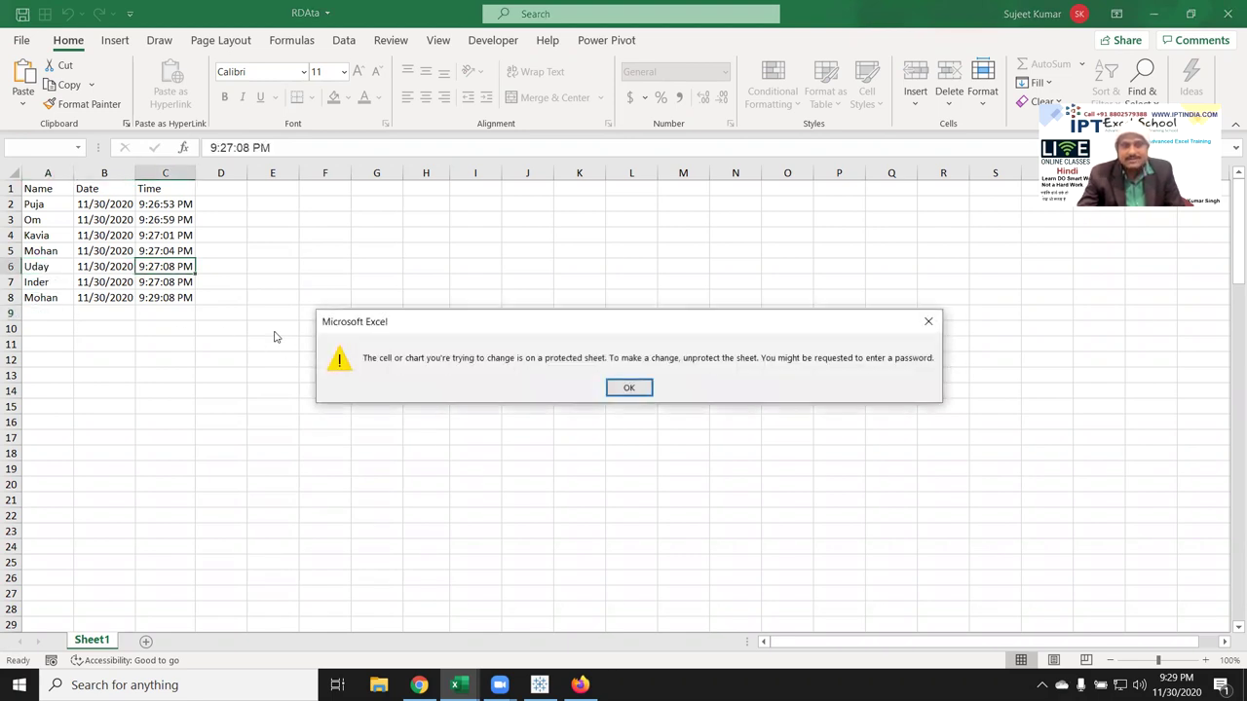
left_click(628, 388)
left_click(110, 255)
double_click(111, 255)
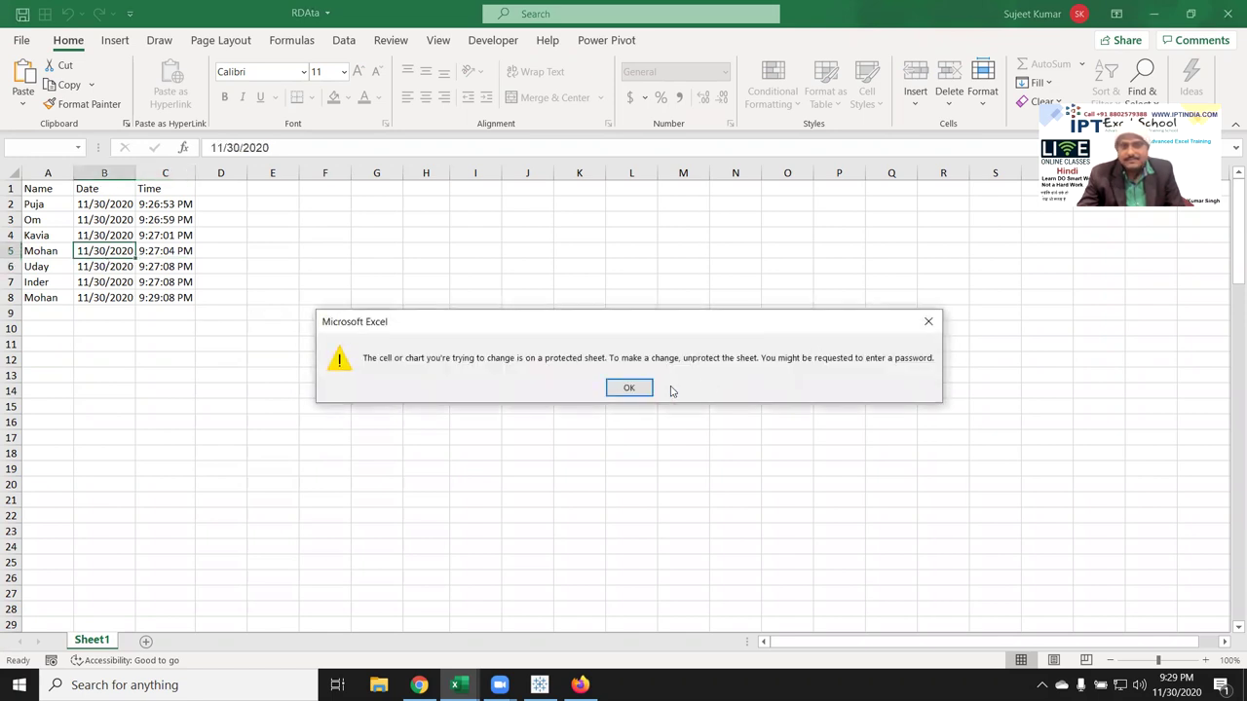
left_click(628, 387)
- Enter three more names in A9:A11 and confirm the A9 entry is locked
left_click(30, 311)
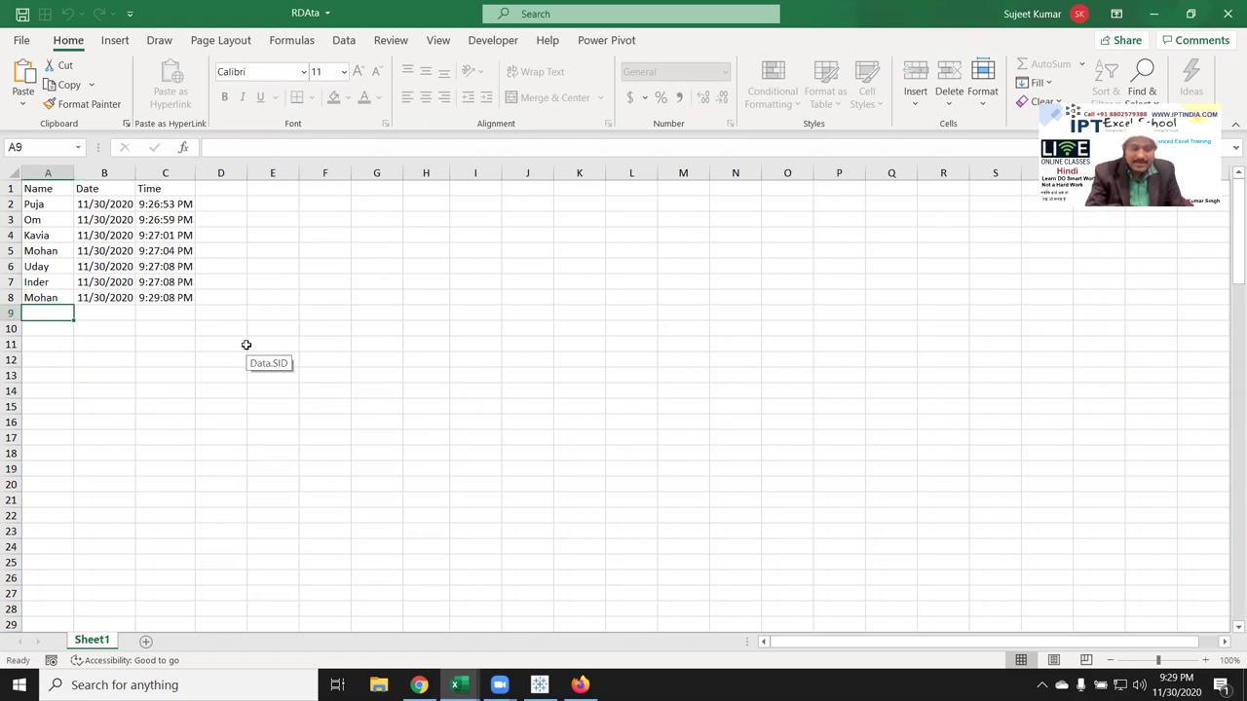
type("Inder")
key("Return")
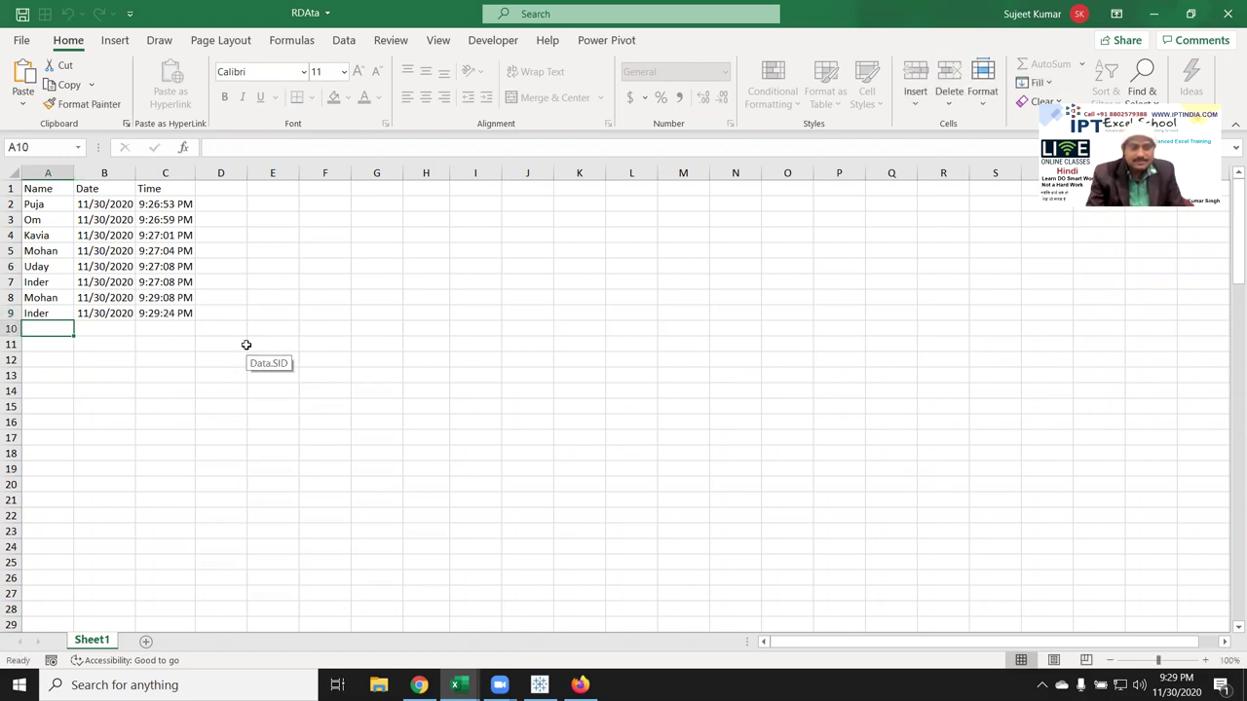
type("Kavit")
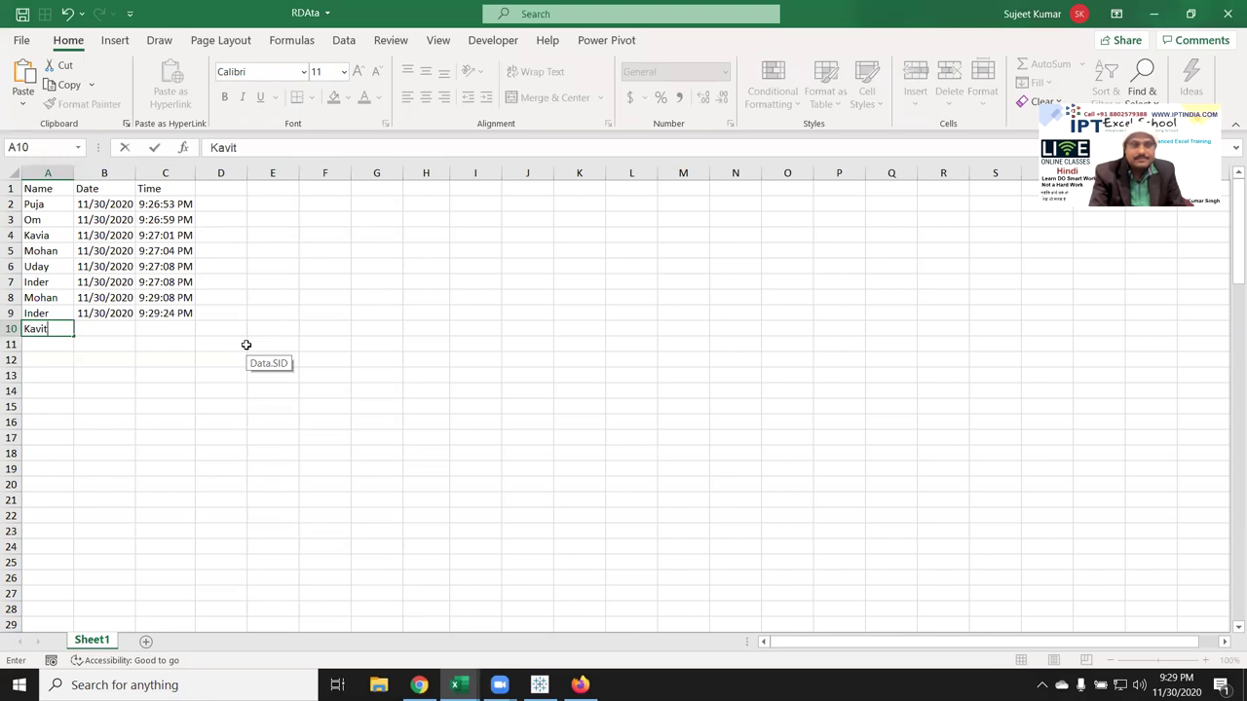
type("a")
key("Return")
type("Mi")
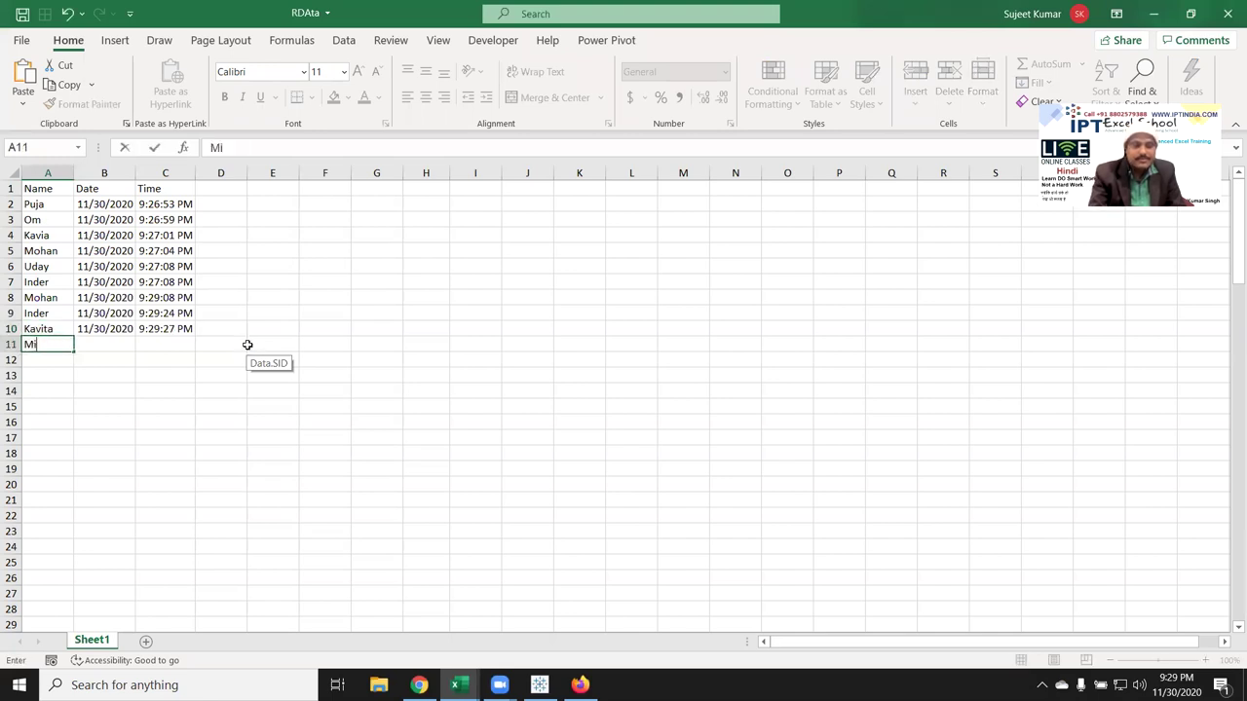
key("BackSpace")
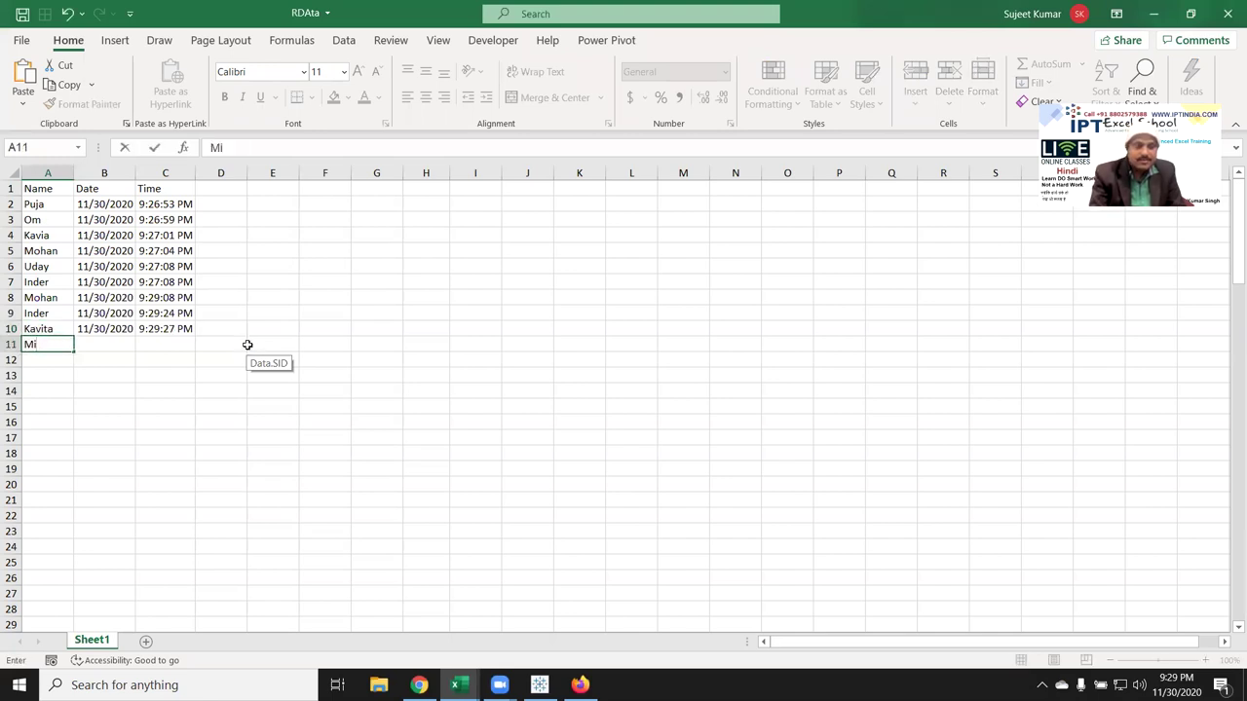
type("ohan")
key("Return")
key("Up")
key("Up")
key("Up")
key("Delete")
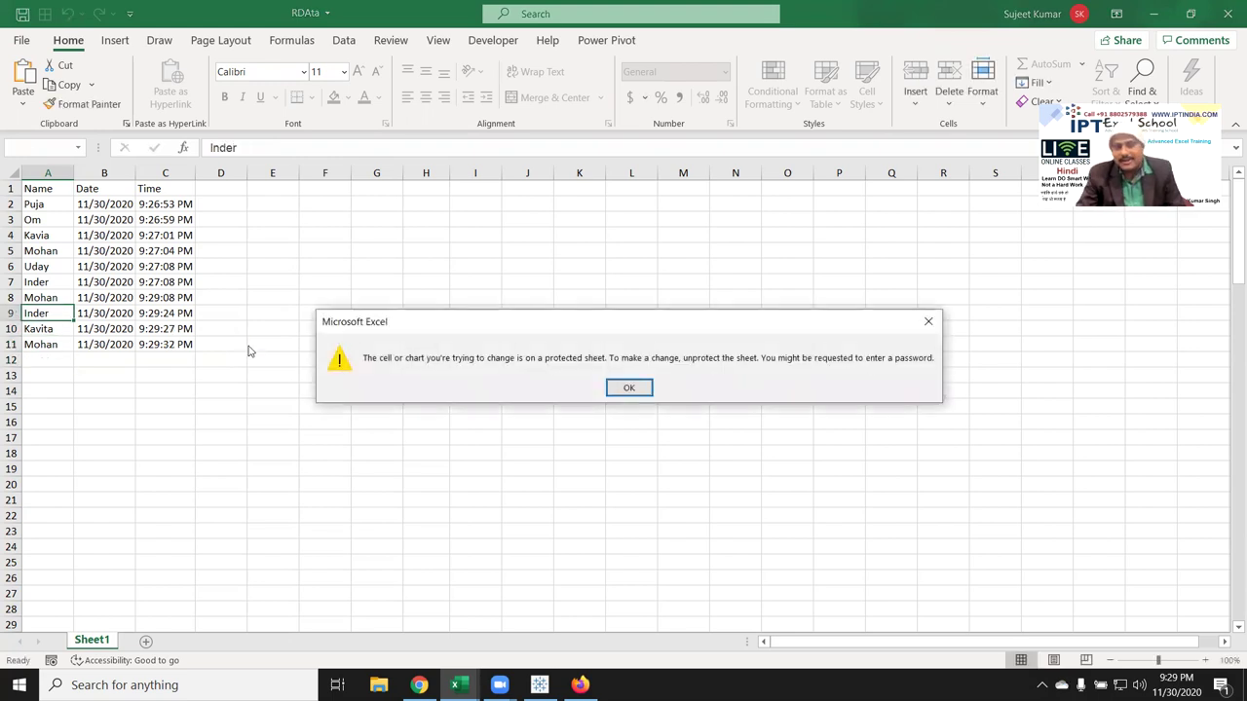
key("Return")
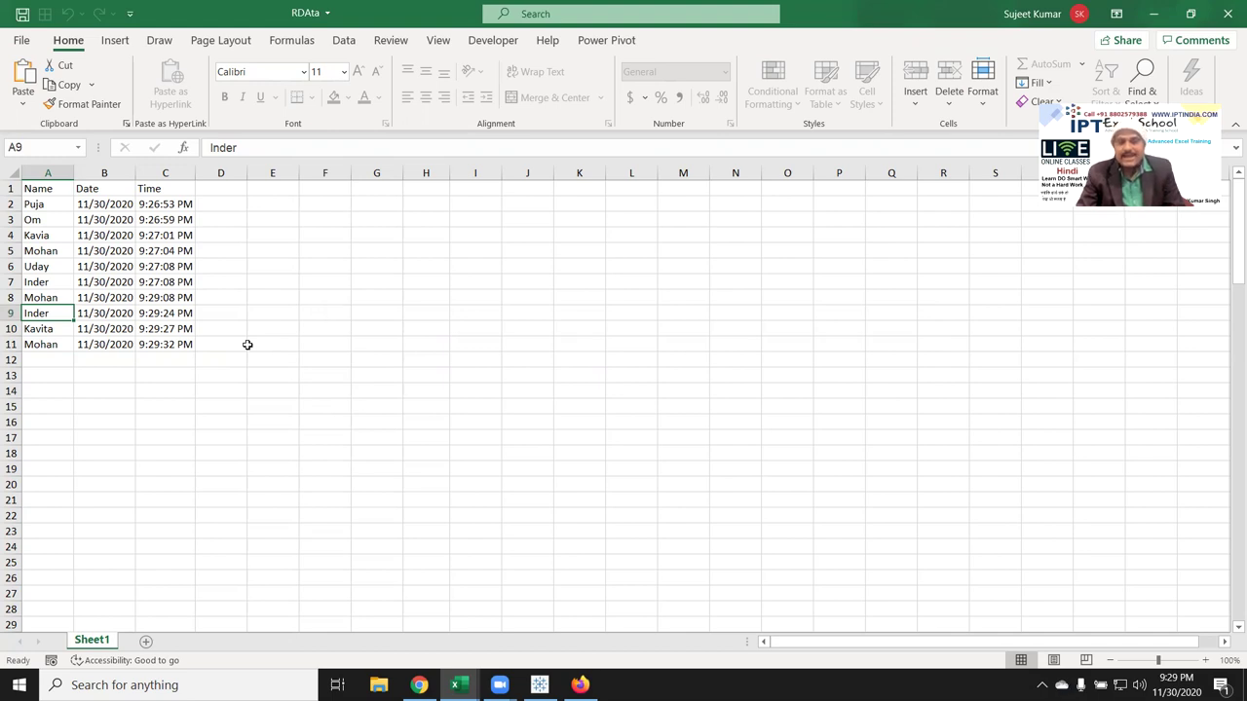
key("alt+F11")
- Choose Unprotect Sheet from the Sheet1 tab's right-click menu
key("shift+End")
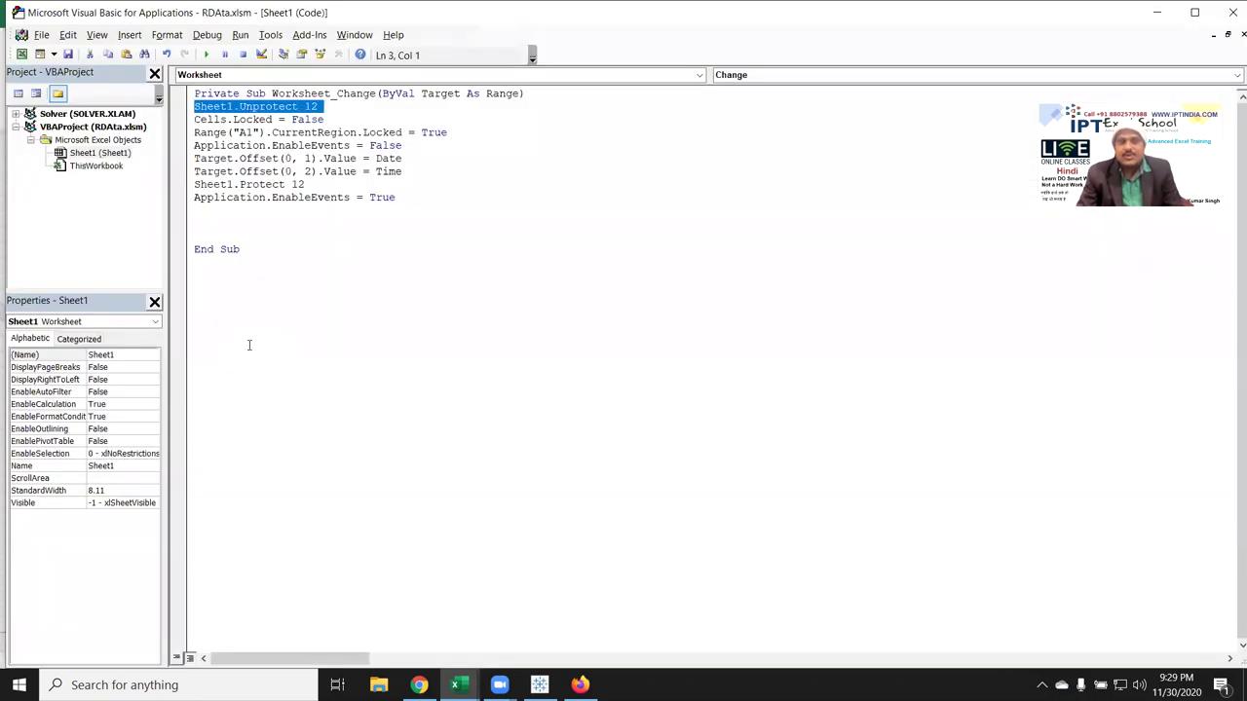
key("alt+F11")
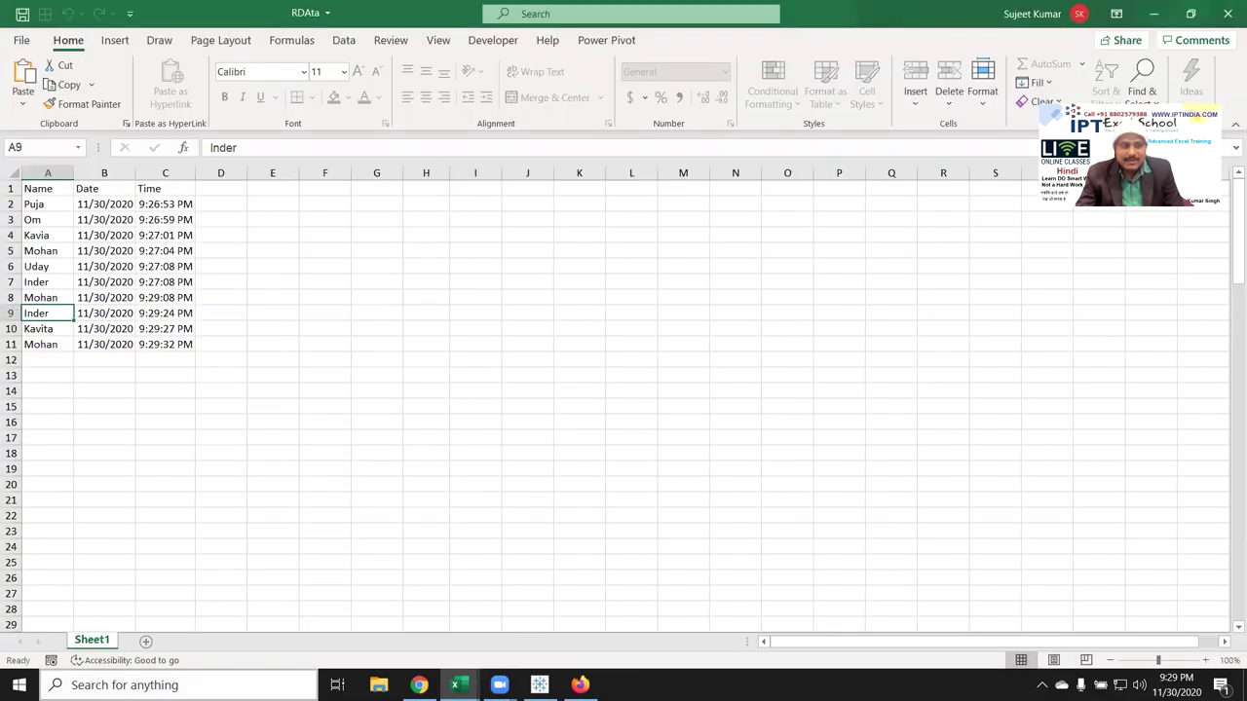
right_click(93, 657)
right_click(88, 643)
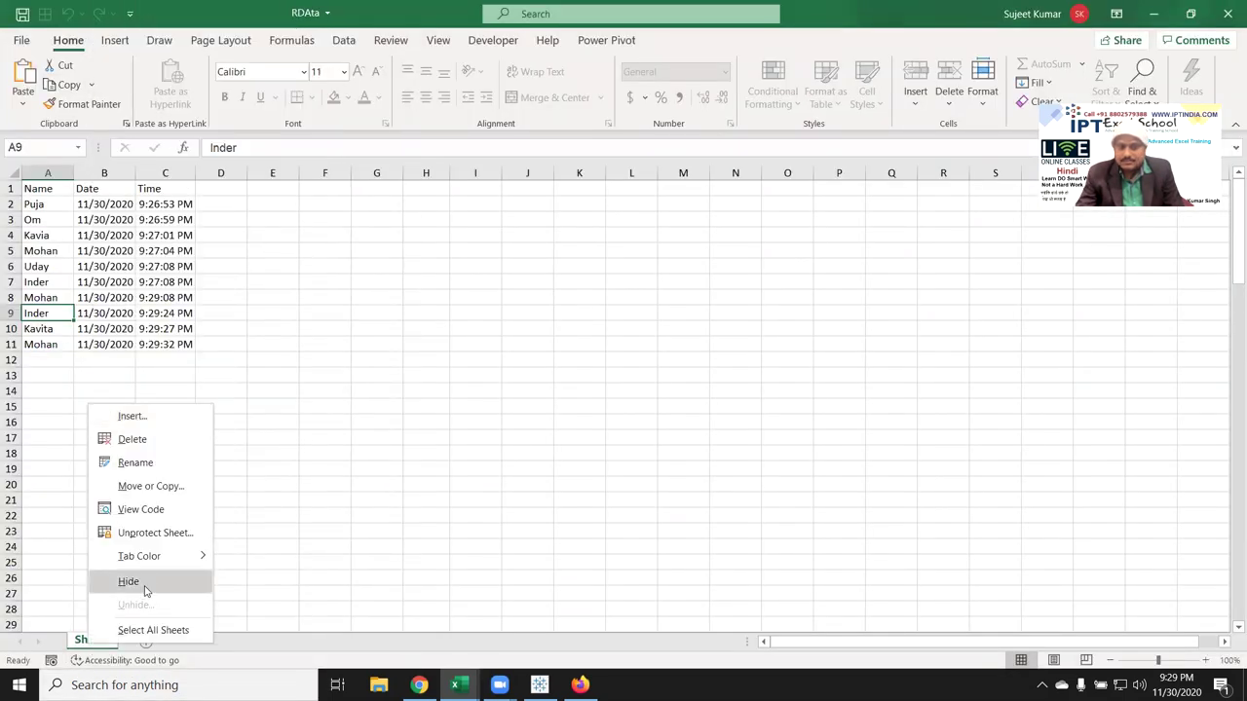
key("alt+F11")
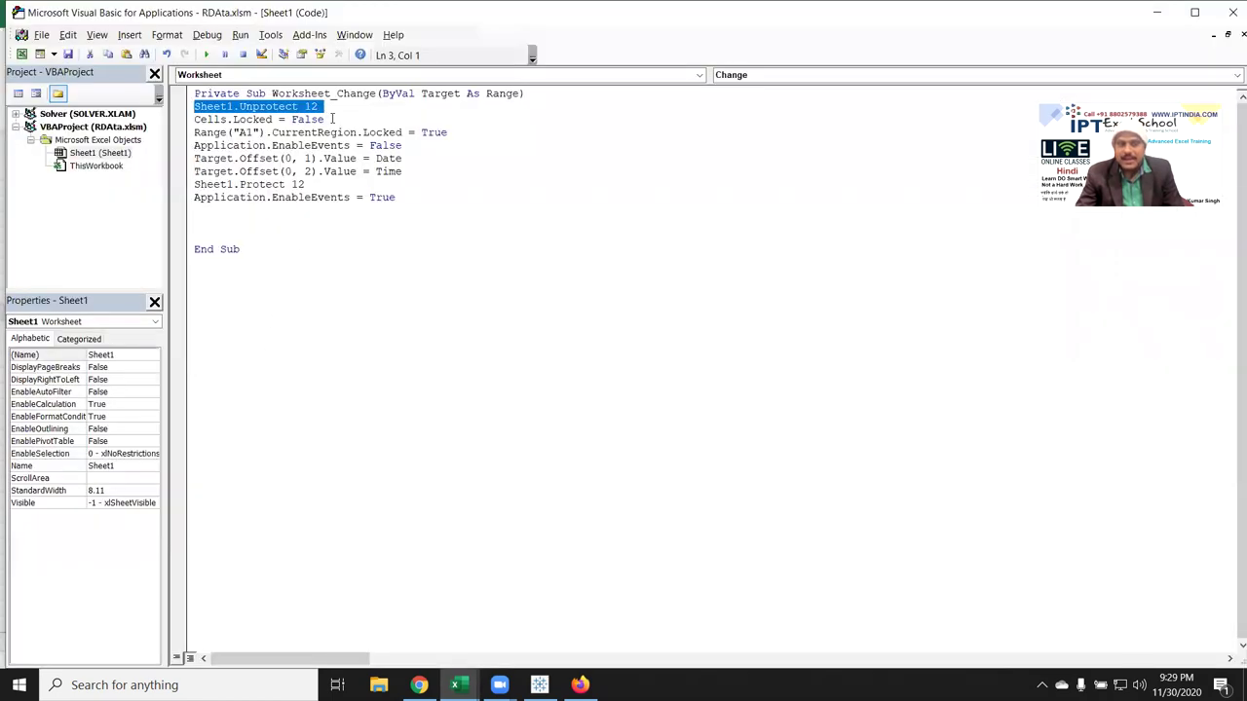
key("alt+F11")
left_click(92, 630)
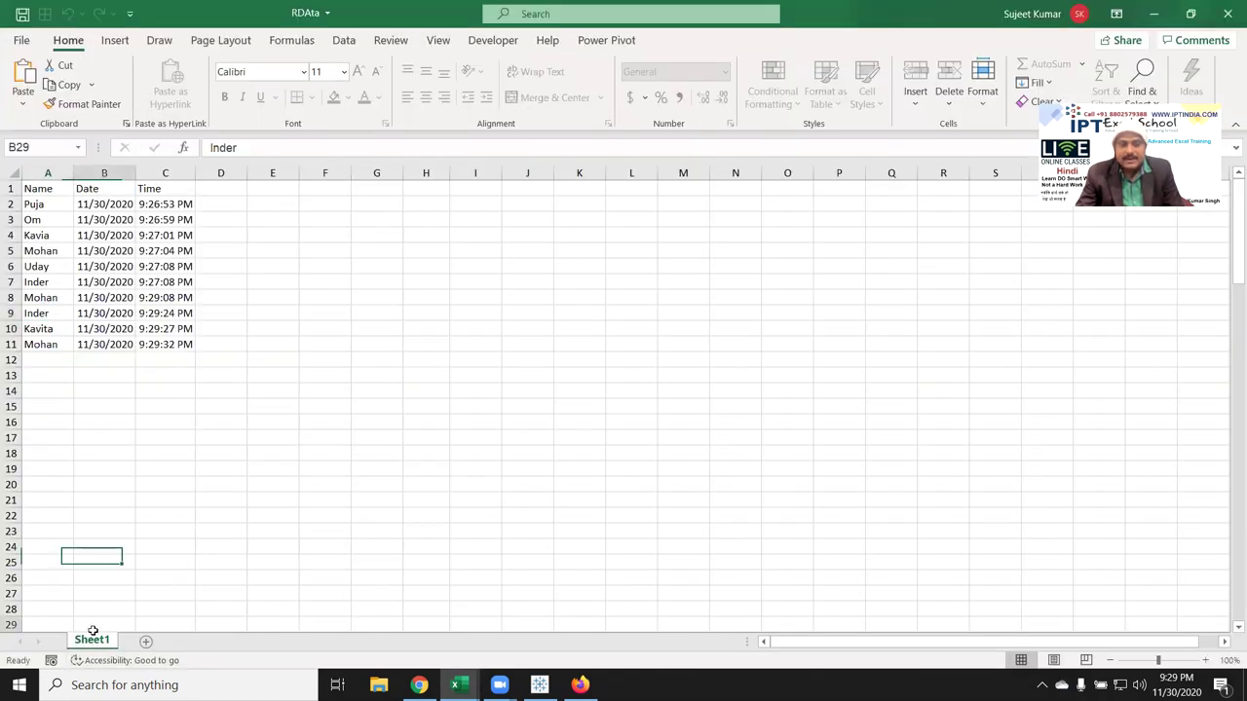
left_click(92, 632)
right_click(85, 643)
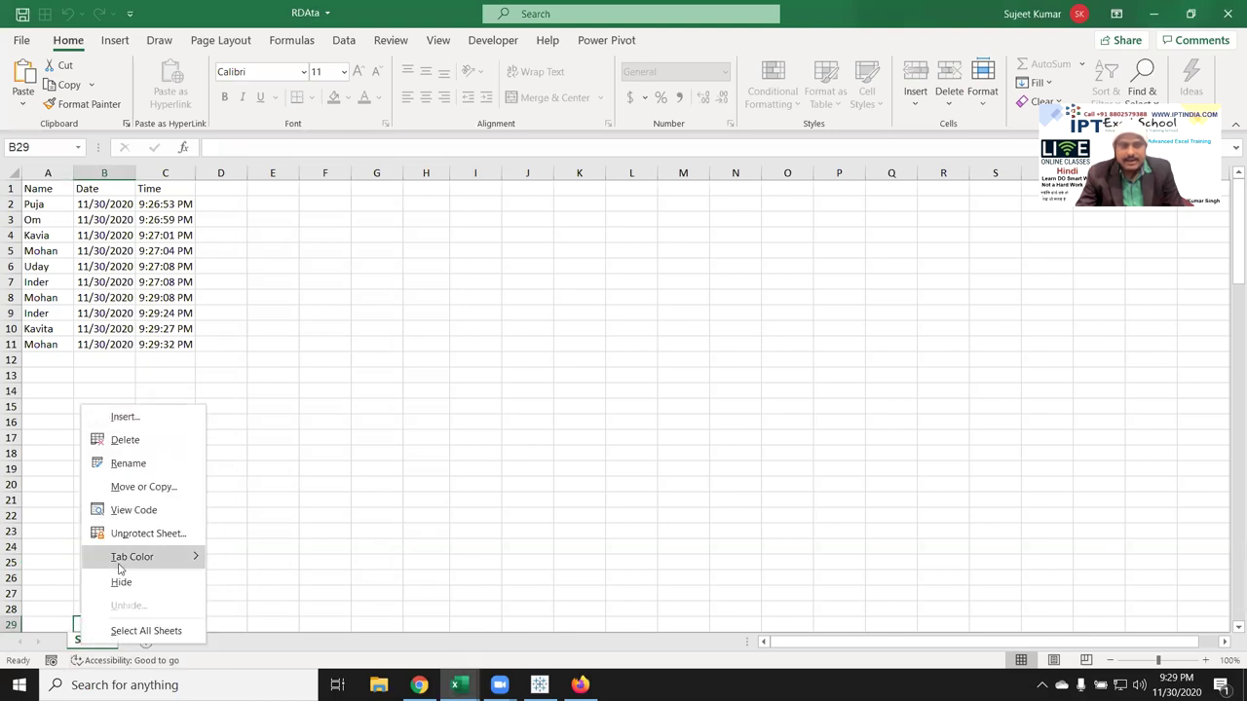
left_click(131, 533)
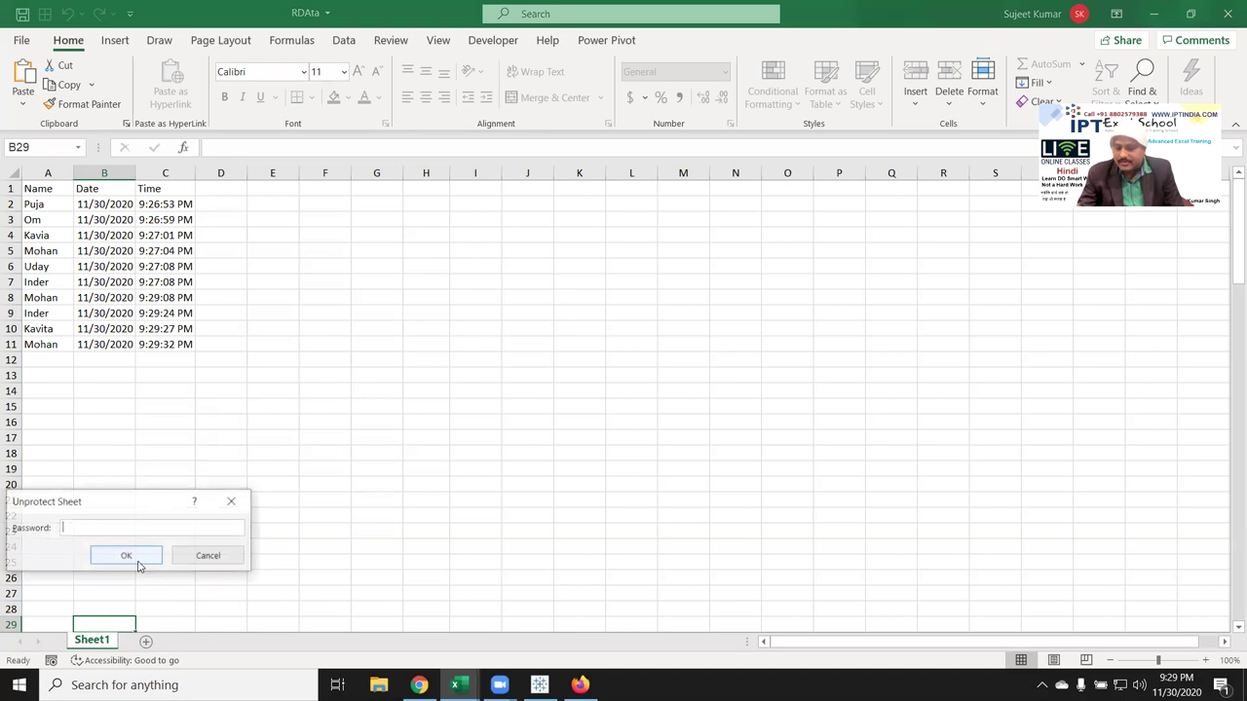
- Unprotect Sheet1, uncheck Locked for all cells, and highlight the Cells.Locked = False code line
left_click(138, 562)
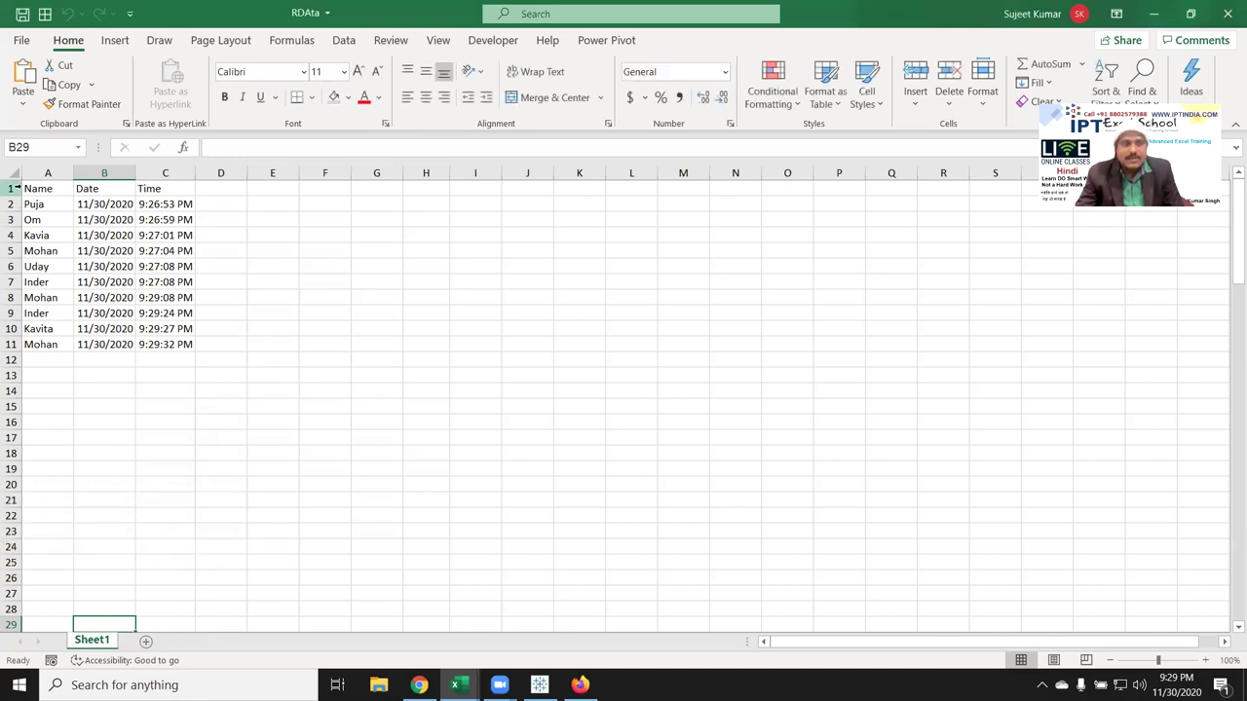
left_click(11, 173)
right_click(83, 242)
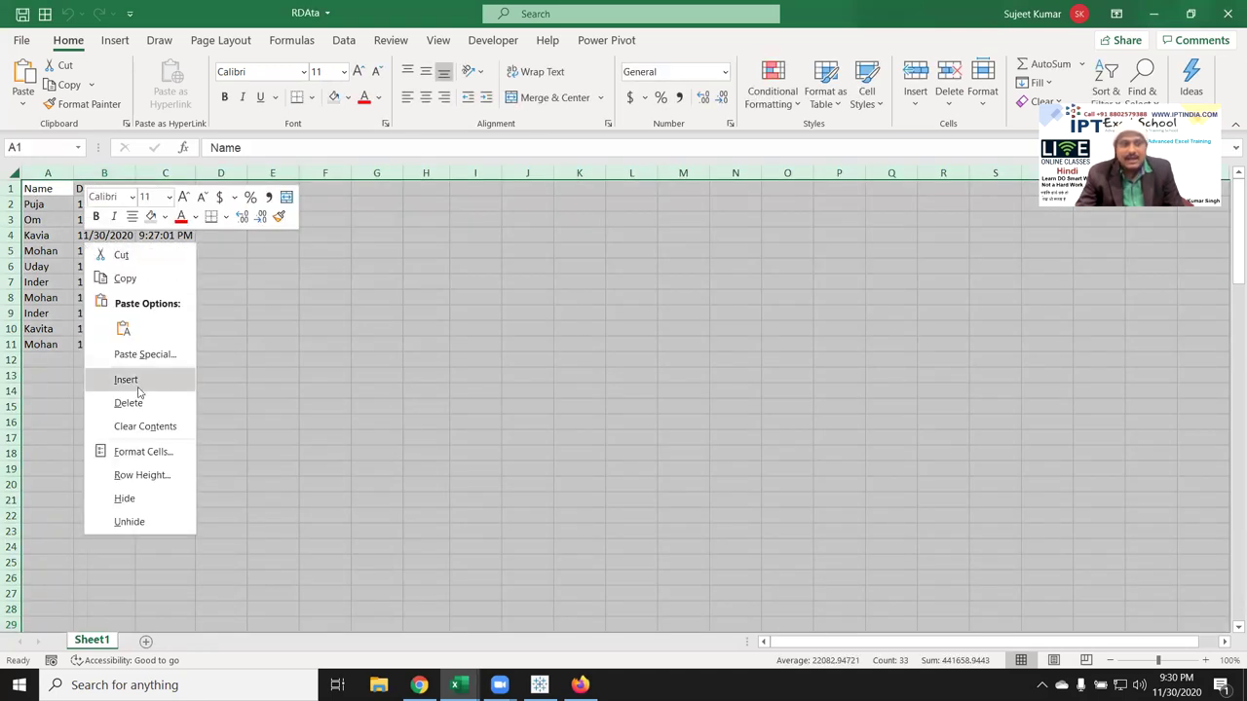
left_click(143, 452)
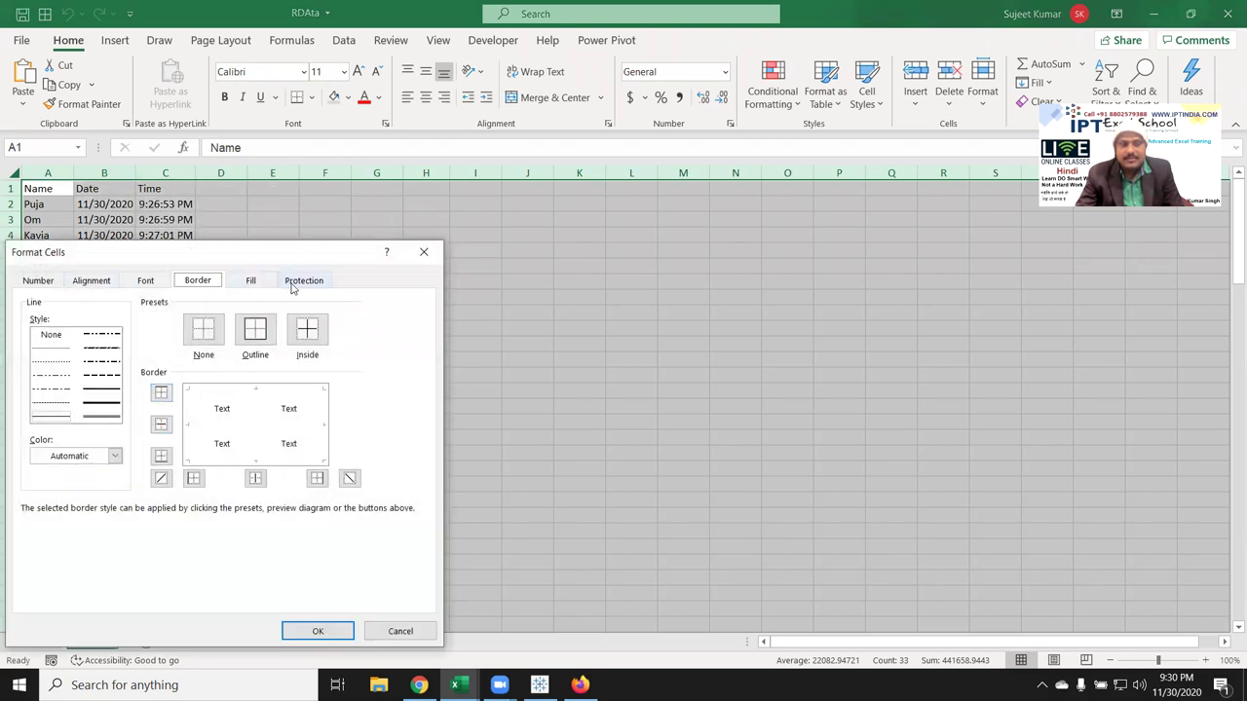
left_click(295, 283)
left_click(26, 304)
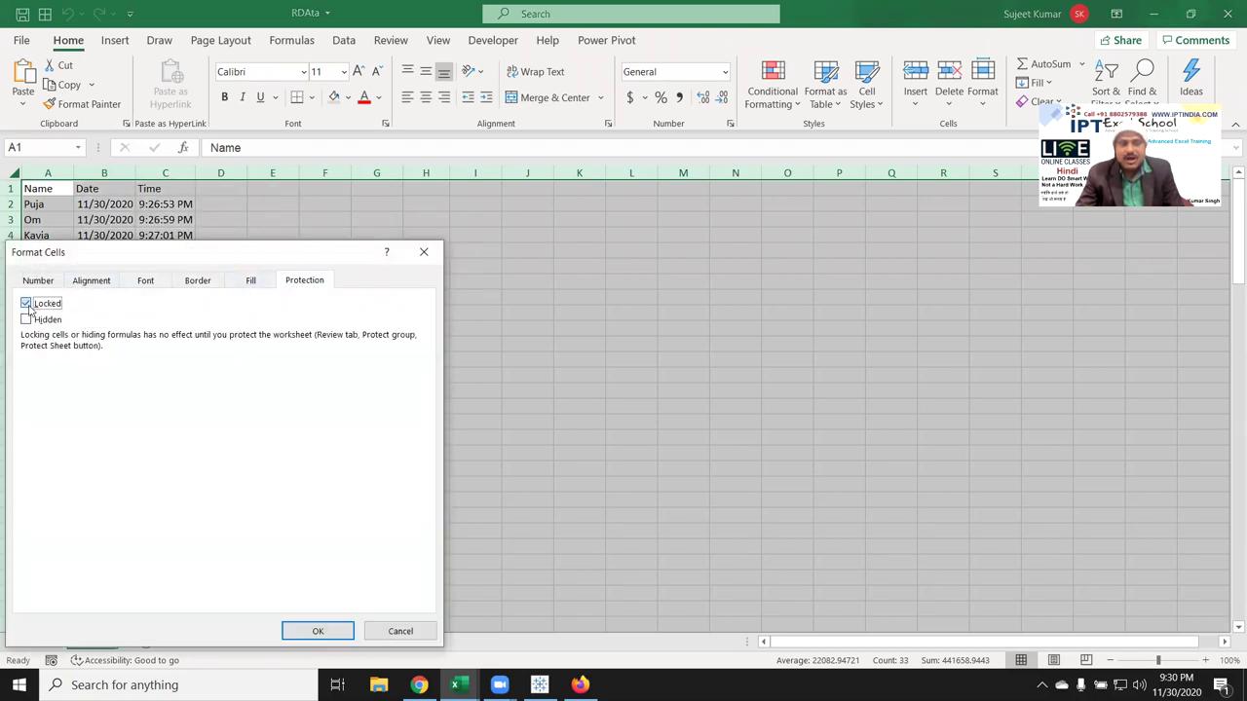
left_click(315, 631)
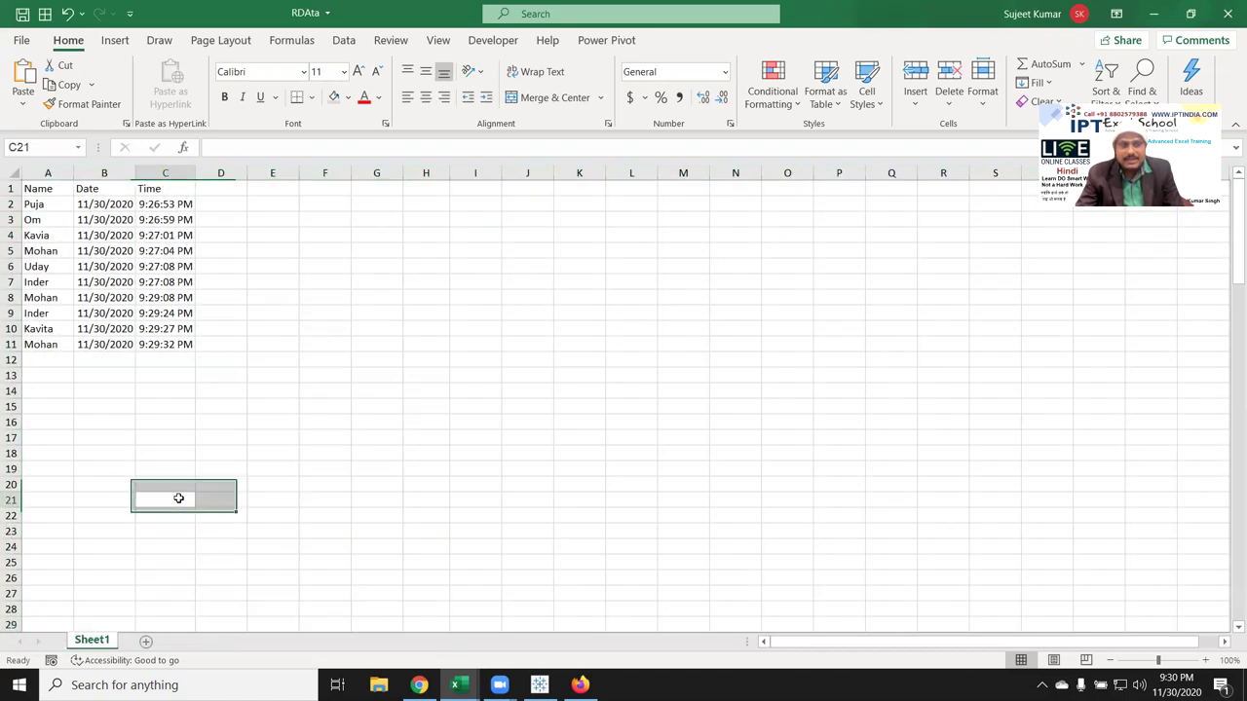
key("alt+F11")
left_click_drag(453, 131, 192, 122)
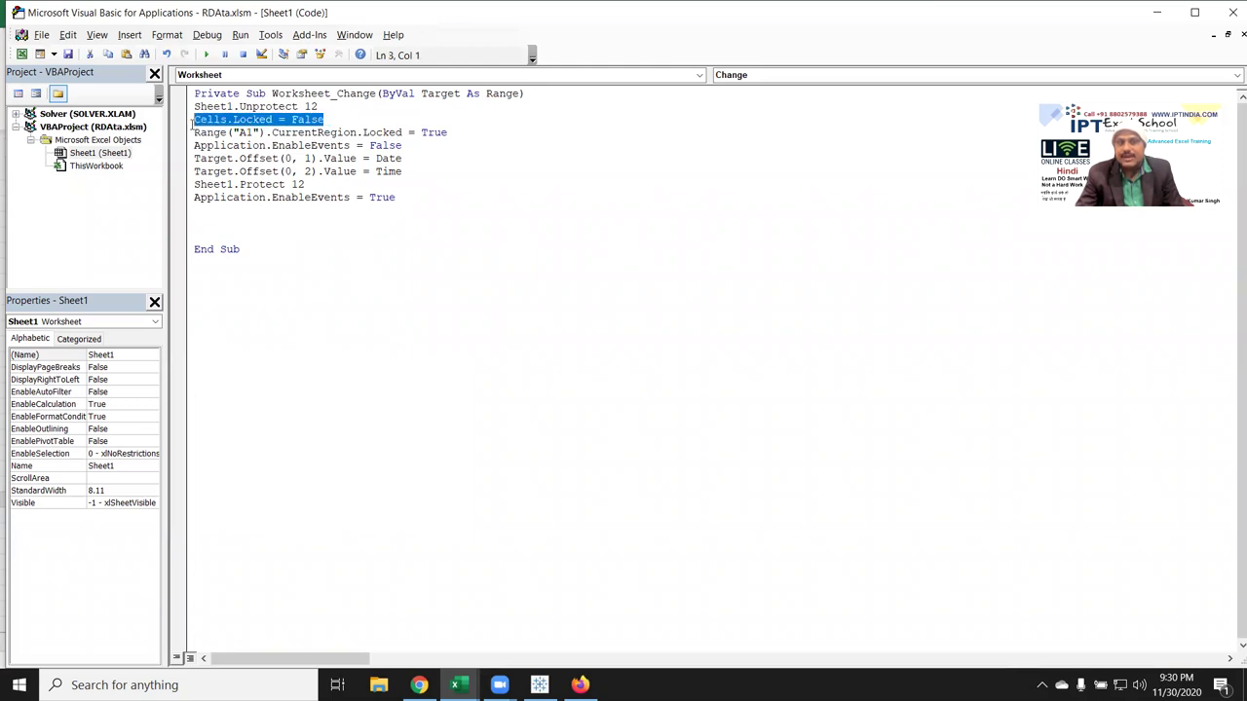
- Add an empty line below Cells.Locked = False in the macro
left_click(333, 117)
key("Return")
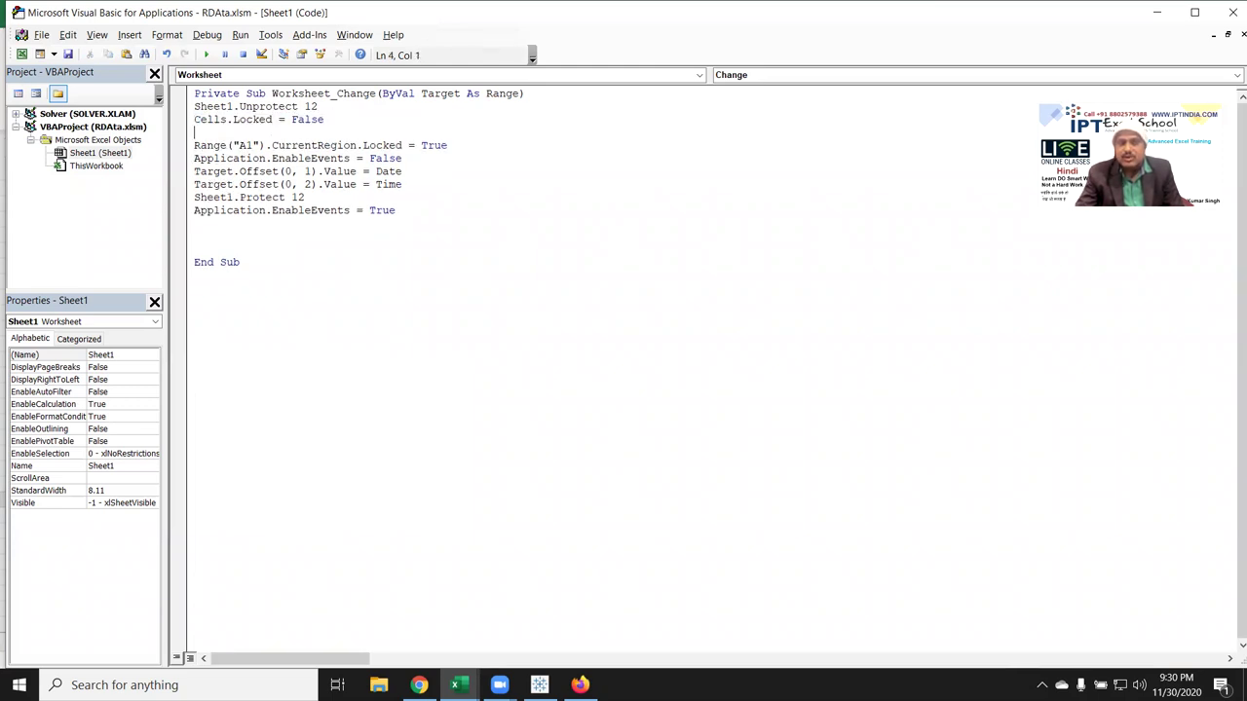
key("shift+Down")
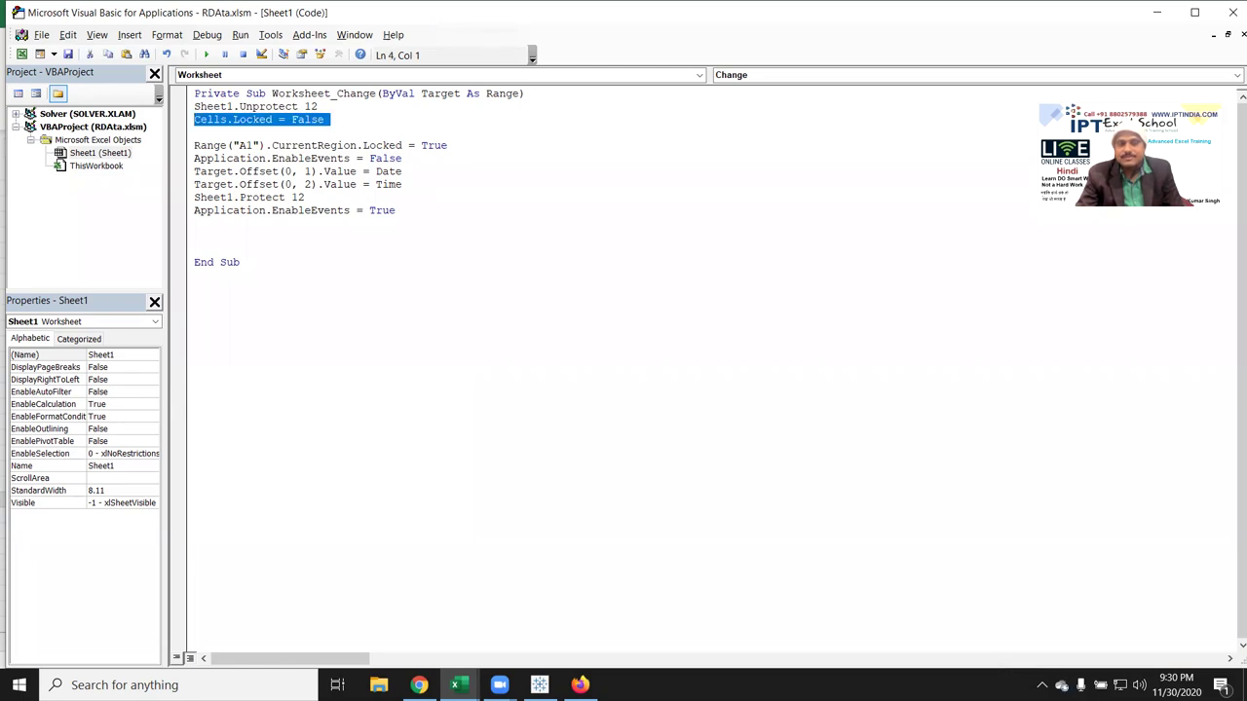
key("Right")
- Check A1:C11's Protection settings, then highlight the CurrentRegion.Locked = True code line
key("alt+F11")
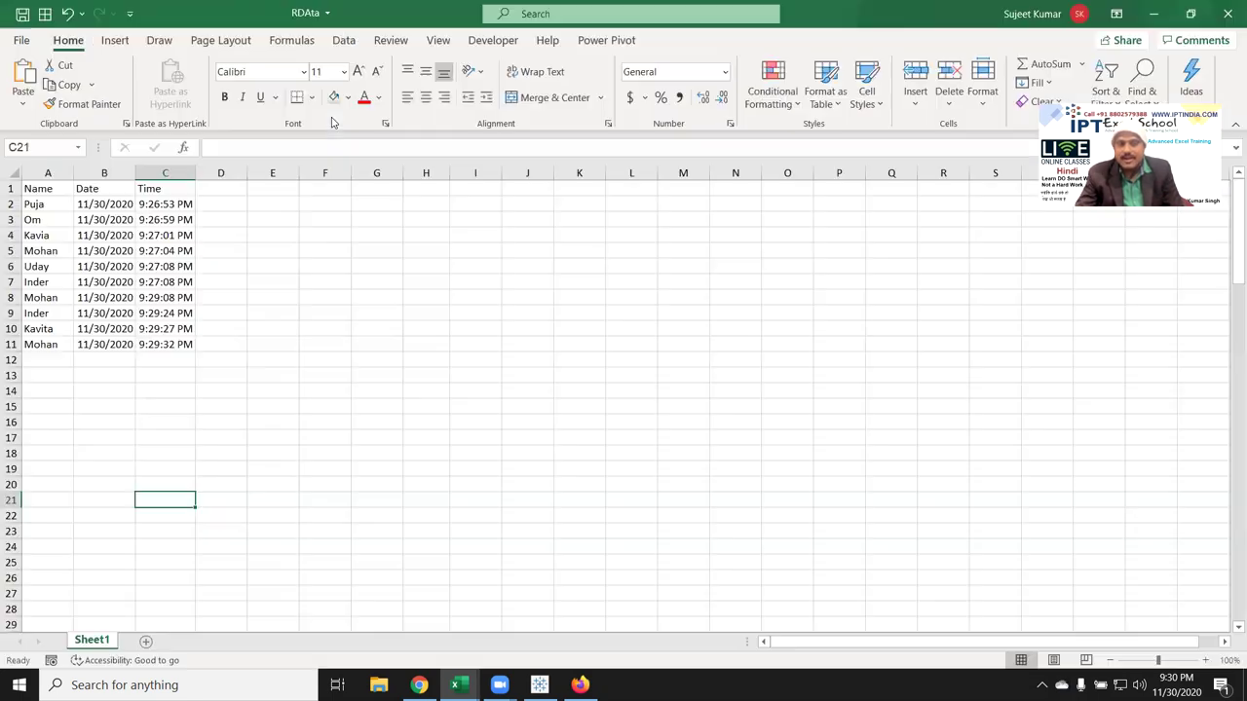
left_click(51, 188)
key("ctrl+a")
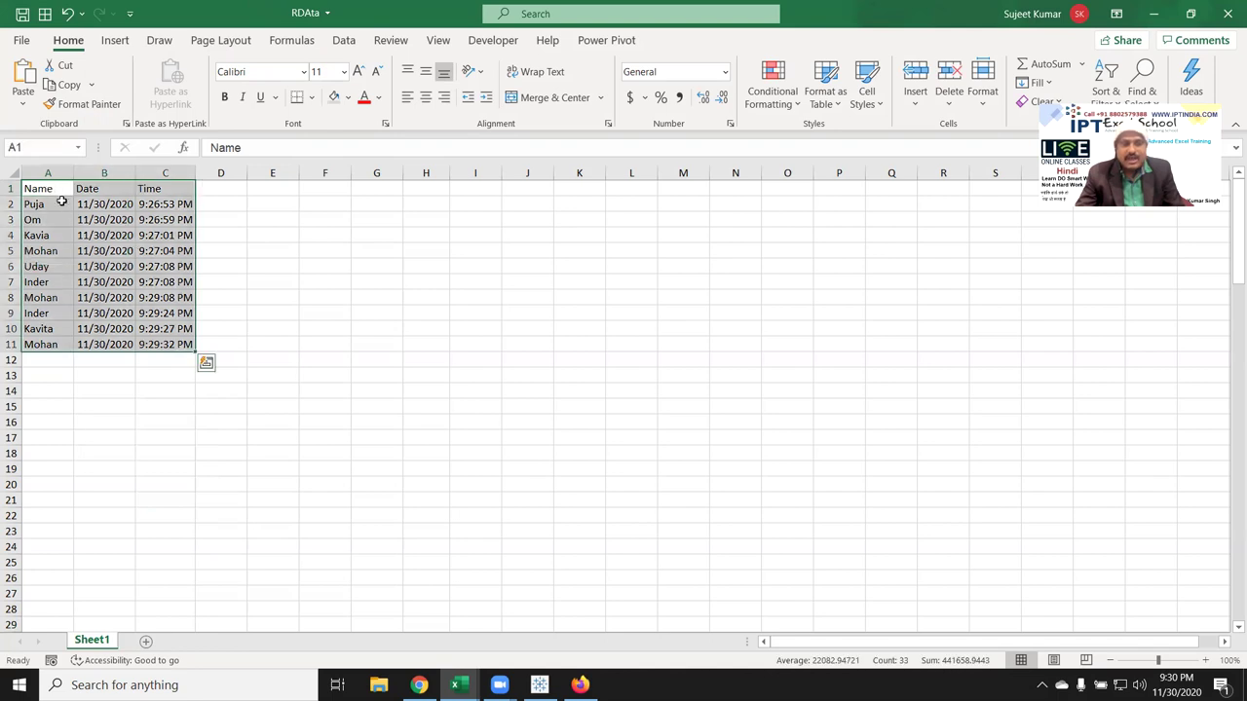
right_click(71, 182)
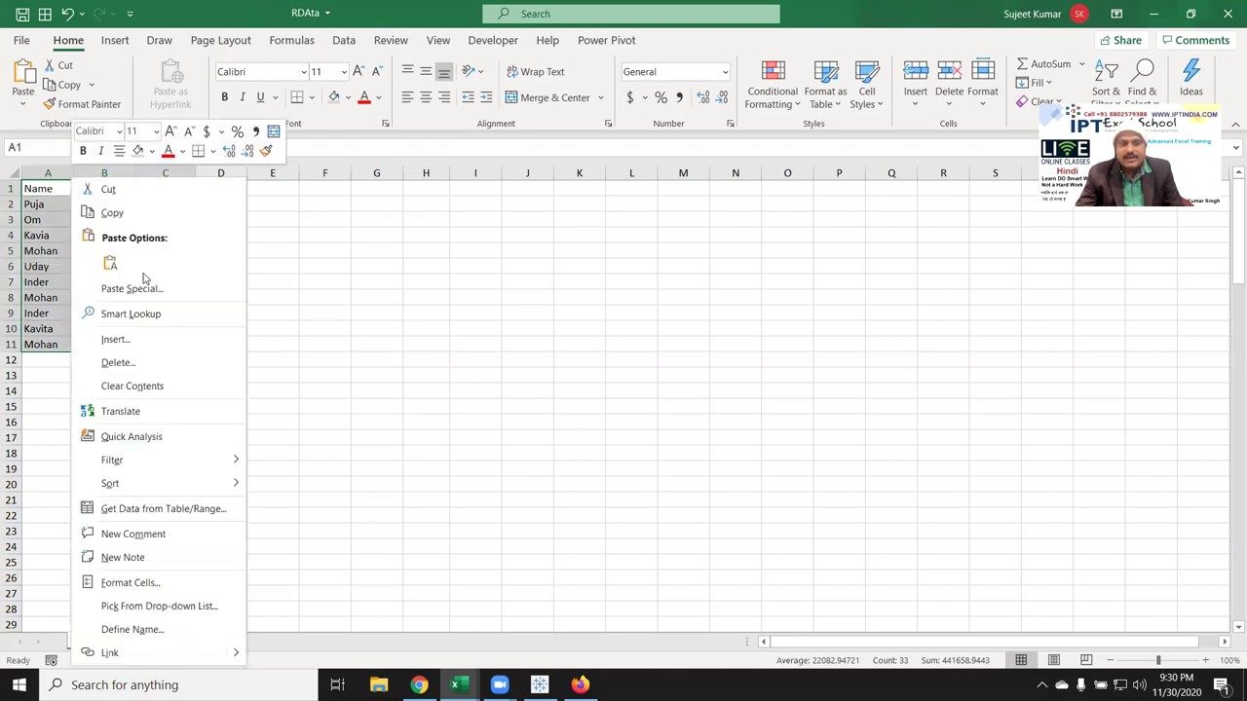
left_click(153, 582)
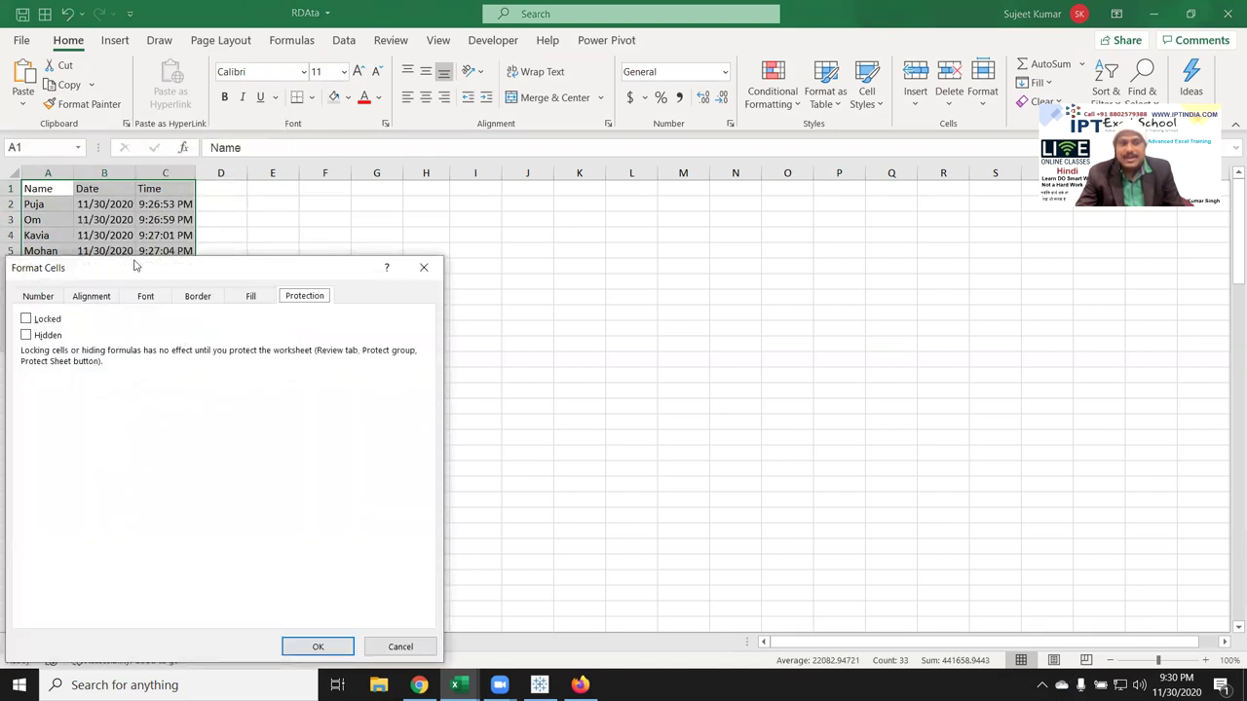
left_click(746, 516)
key("alt+F11")
left_click(192, 145)
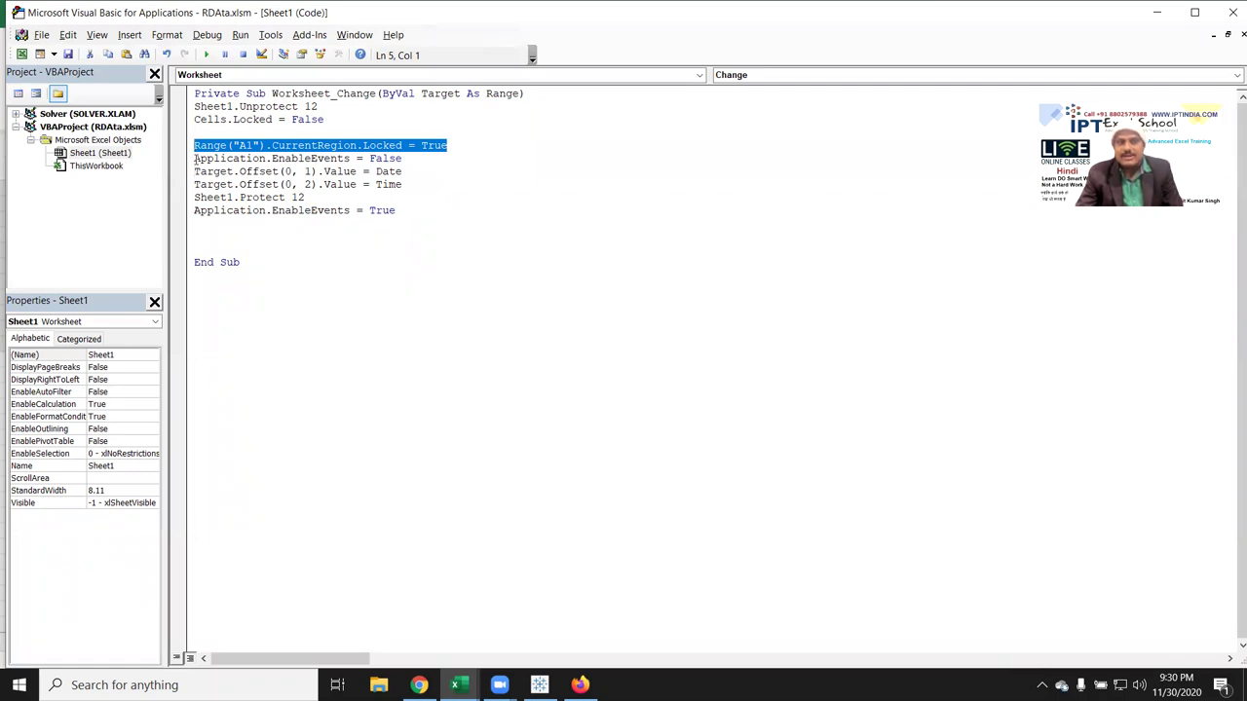
left_click(195, 160)
left_click_drag(195, 172, 423, 193)
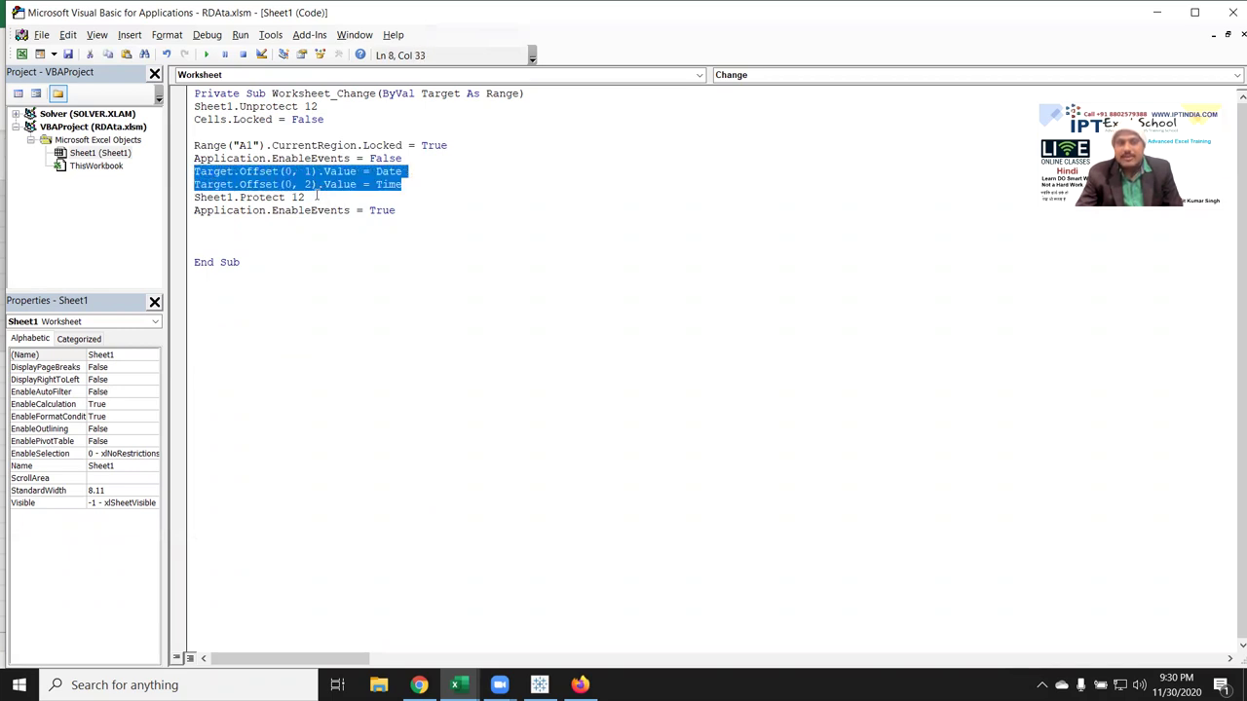
left_click_drag(316, 197, 193, 198)
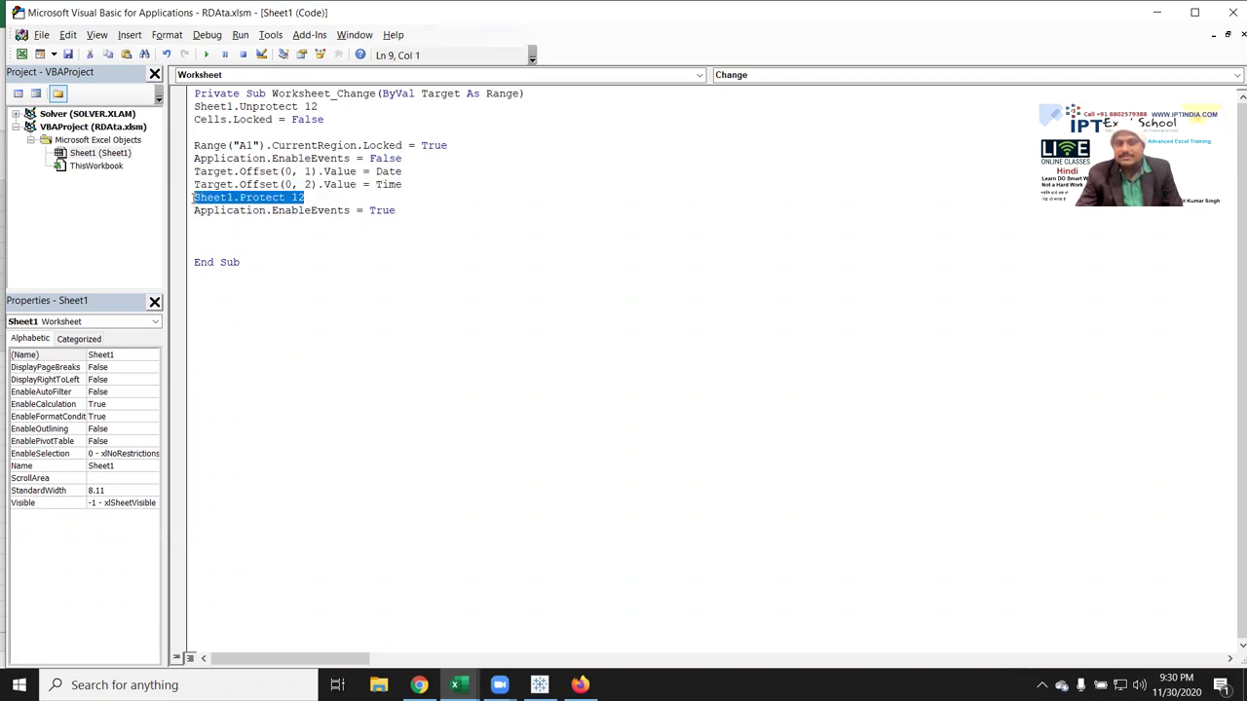
- Enter a new name in A12 so its date and time stamp automatically
key("alt+F11")
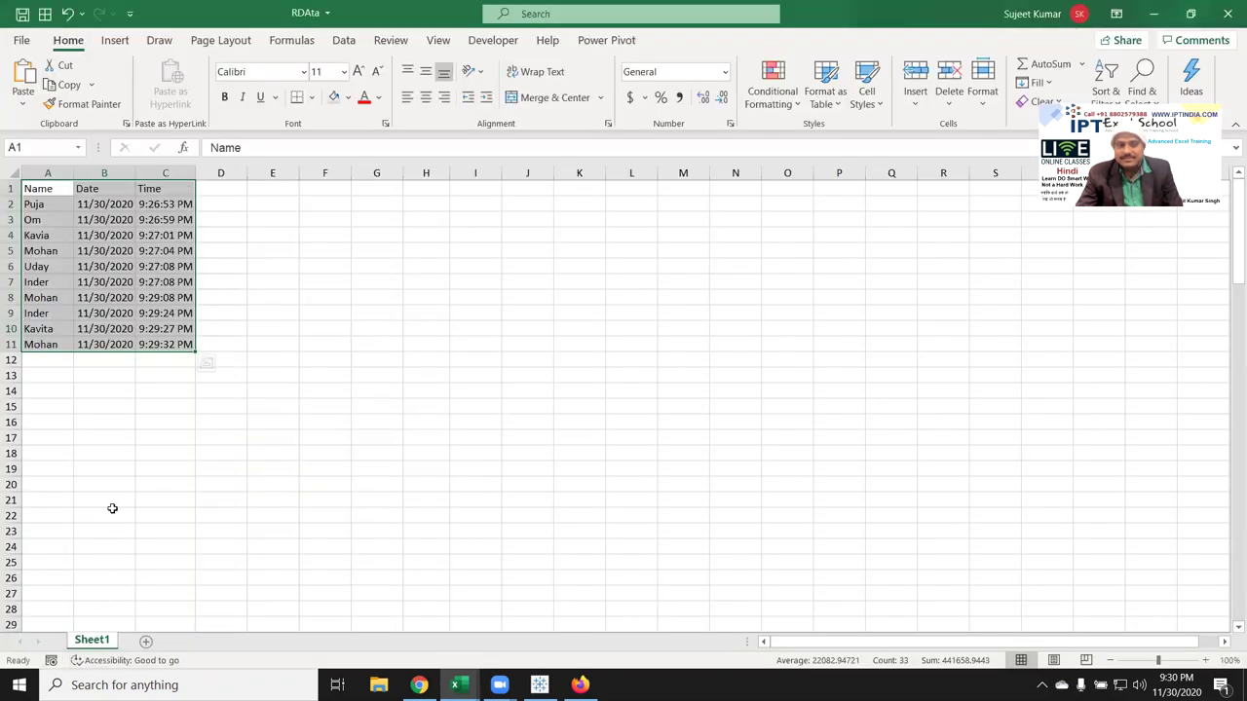
left_click(109, 501)
left_click(49, 361)
type("M")
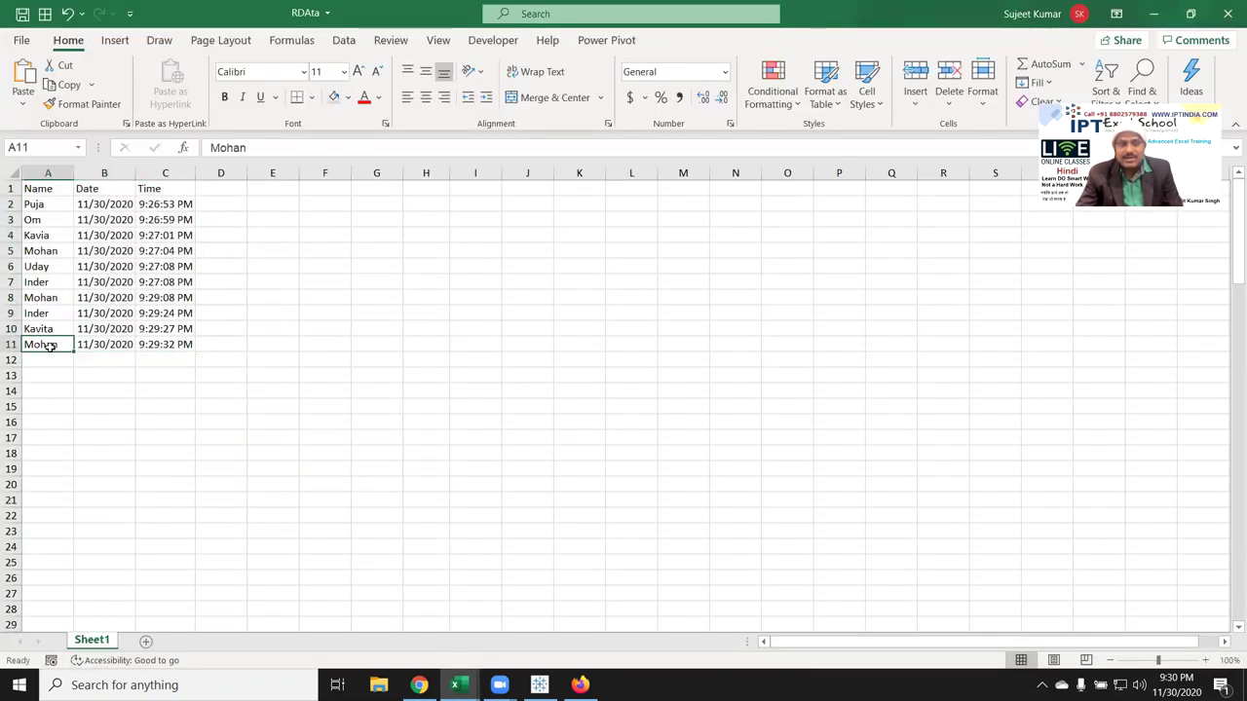
key("Escape")
type("Puja")
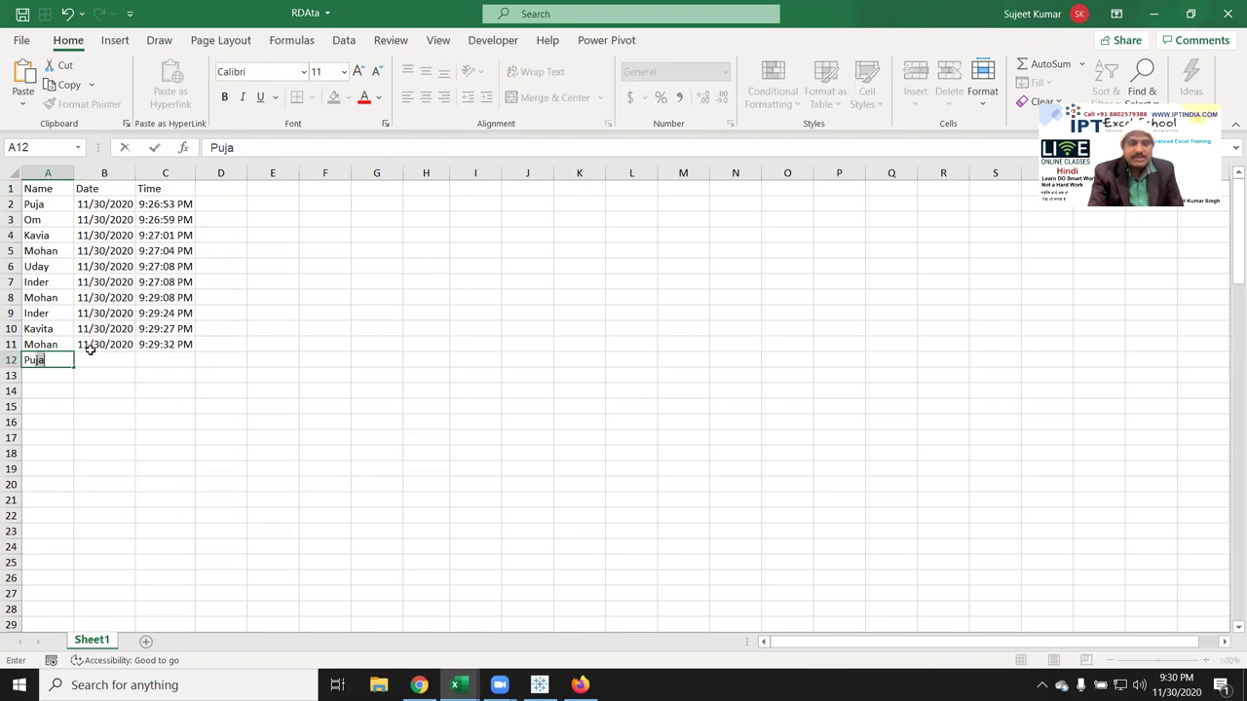
key("Return")
mouse_move(50, 359)
left_mouse_down()
mouse_move(156, 232)
mouse_move(148, 204)
left_mouse_up()
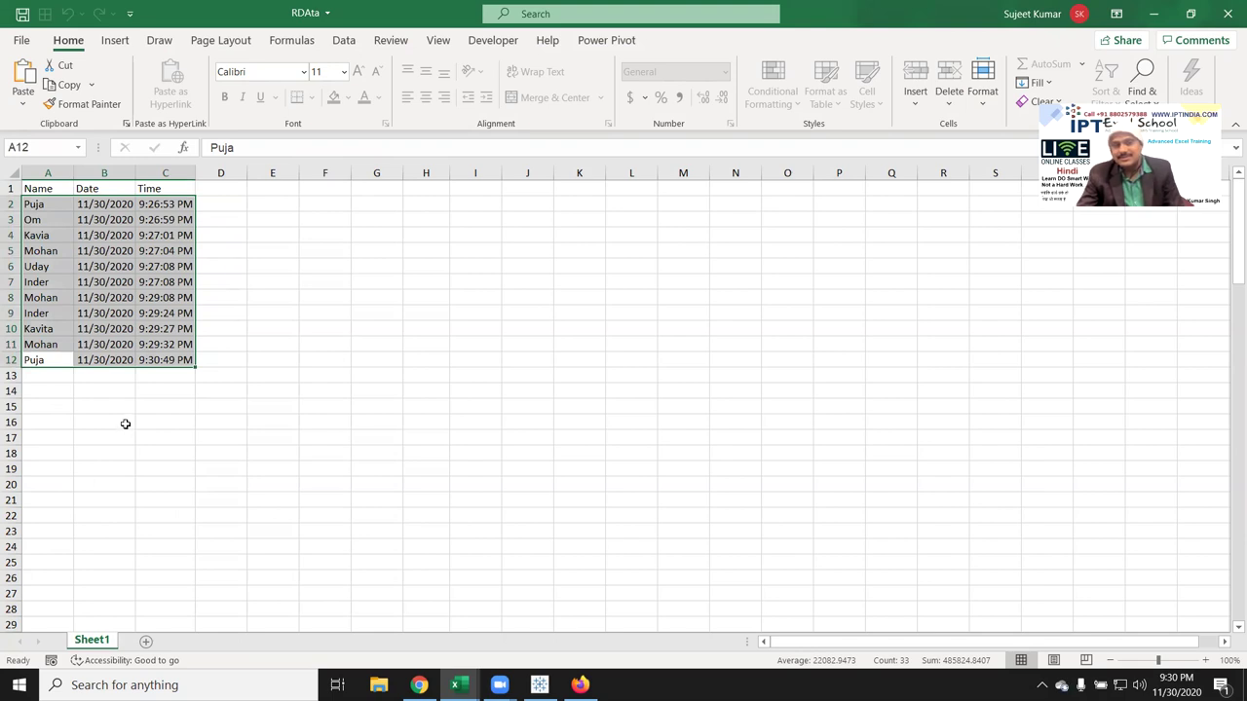
- Add a blank Sheet2 and view cell A1's protection settings without changes
left_click(146, 641)
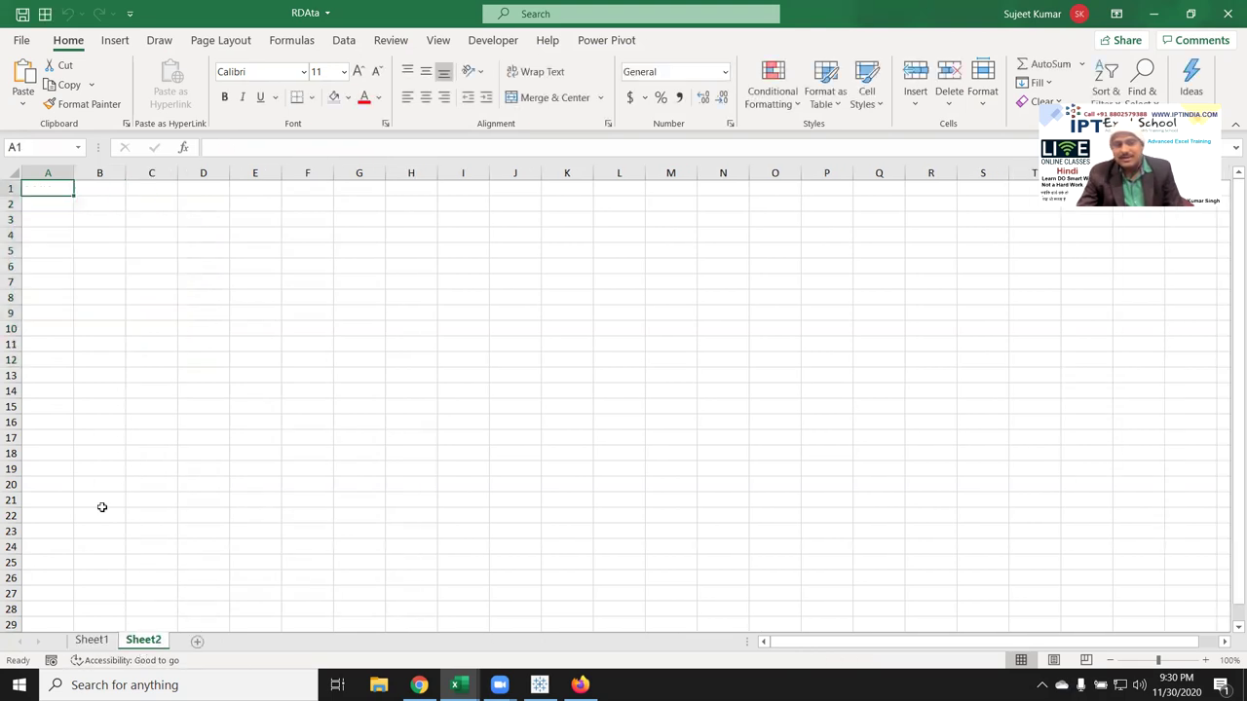
right_click(50, 188)
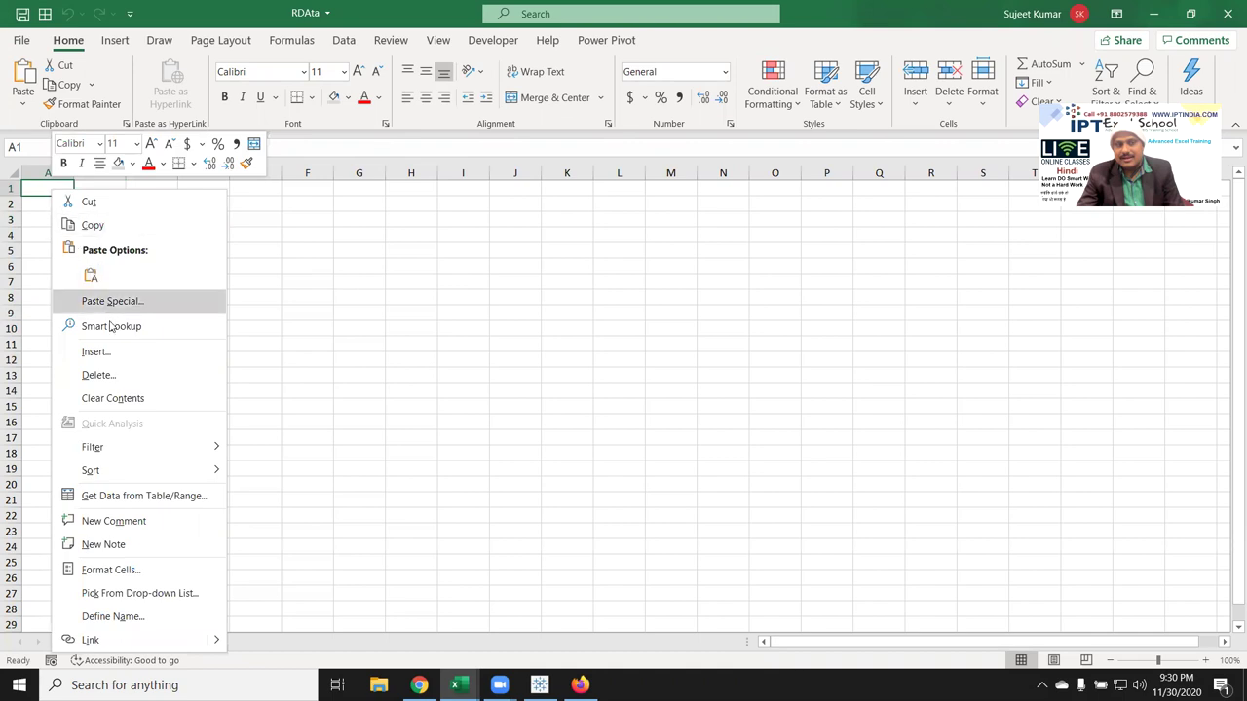
left_click(156, 572)
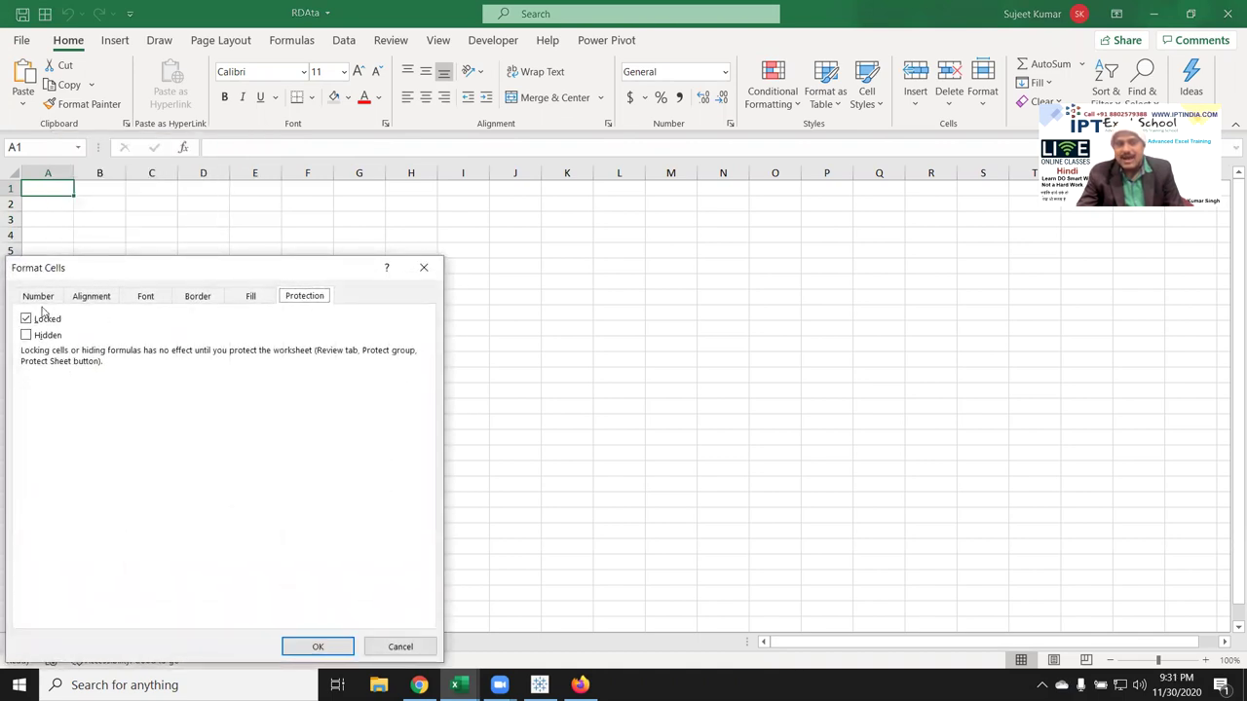
left_click(314, 647)
- Open and cancel Sheet2's Protect Sheet settings without applying them
left_click(144, 645)
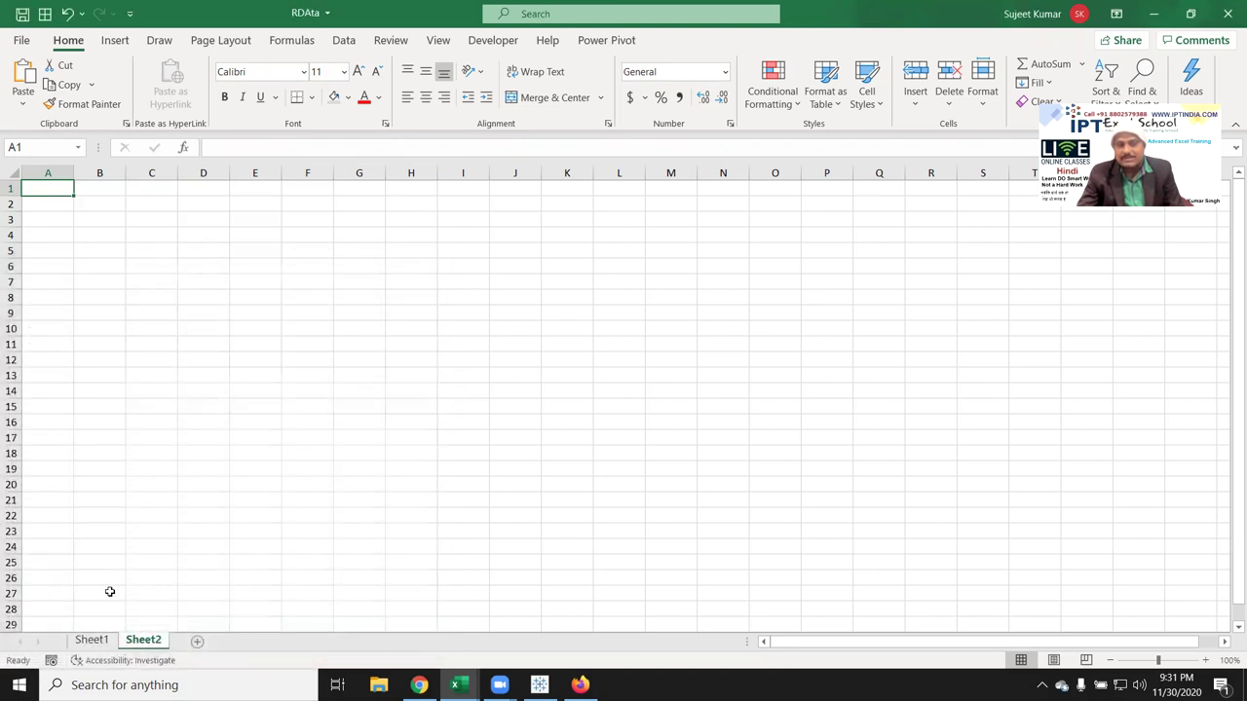
left_click(48, 284)
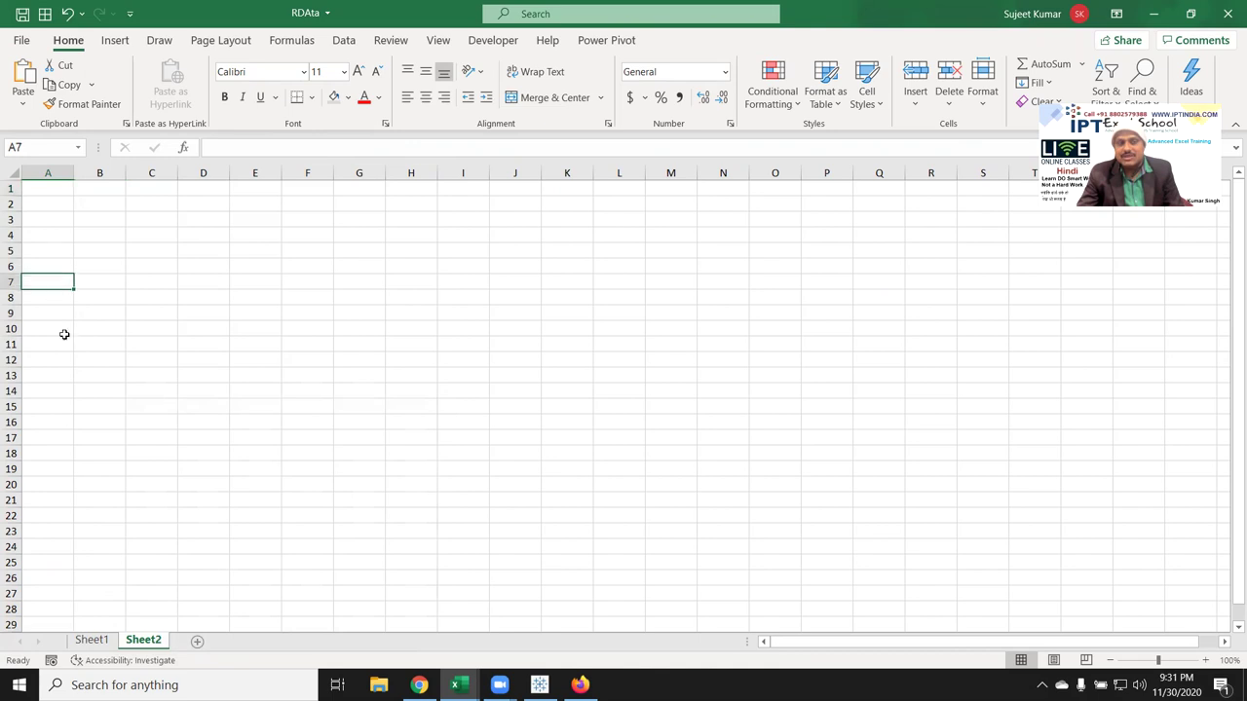
right_click(151, 643)
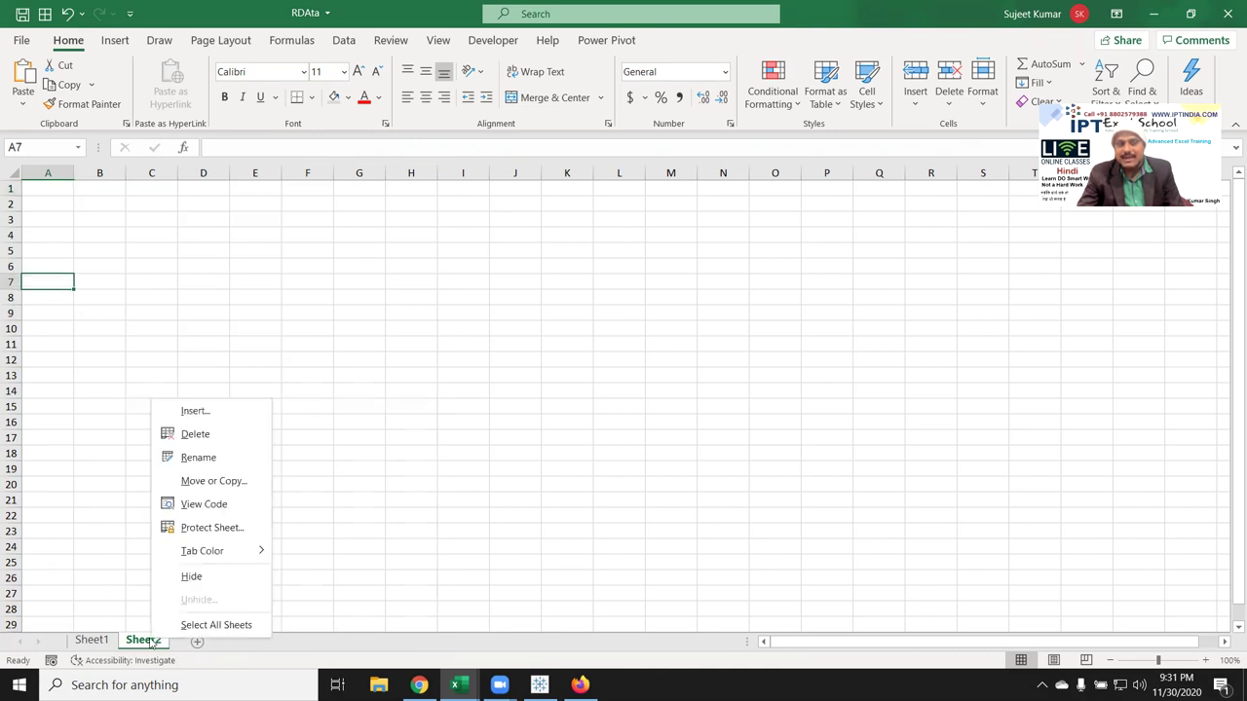
left_click(187, 527)
key("Escape")
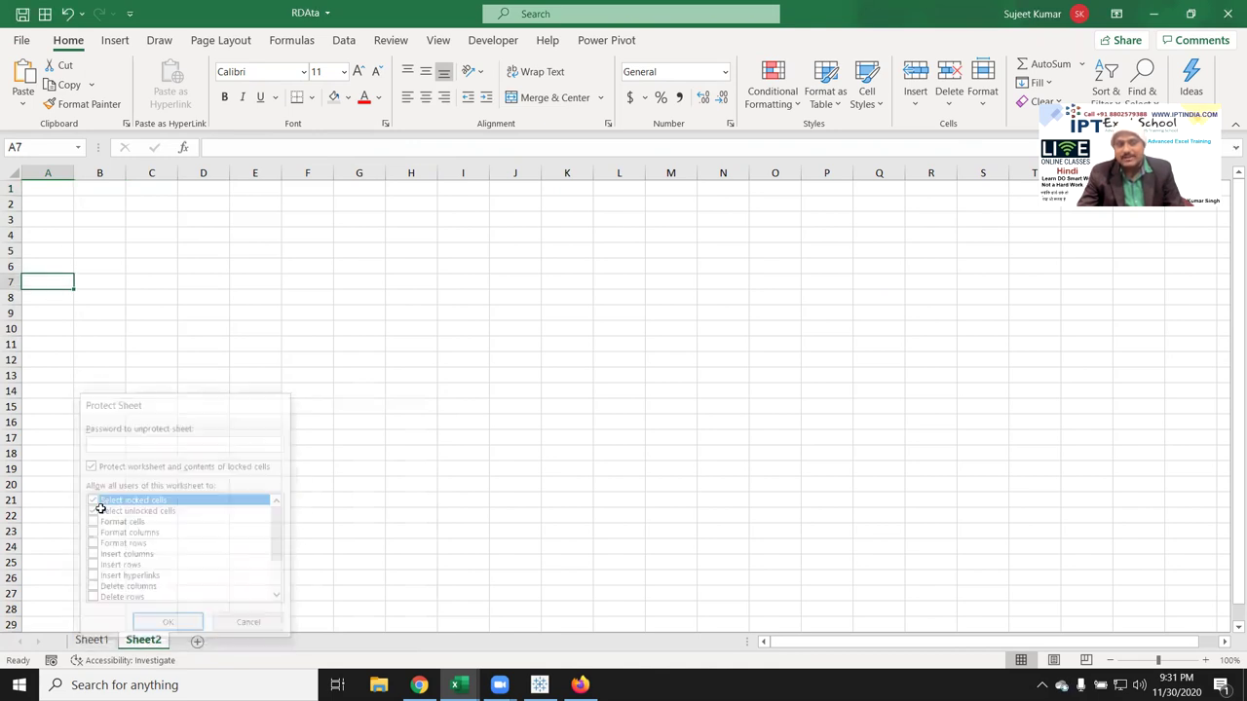
right_click(141, 645)
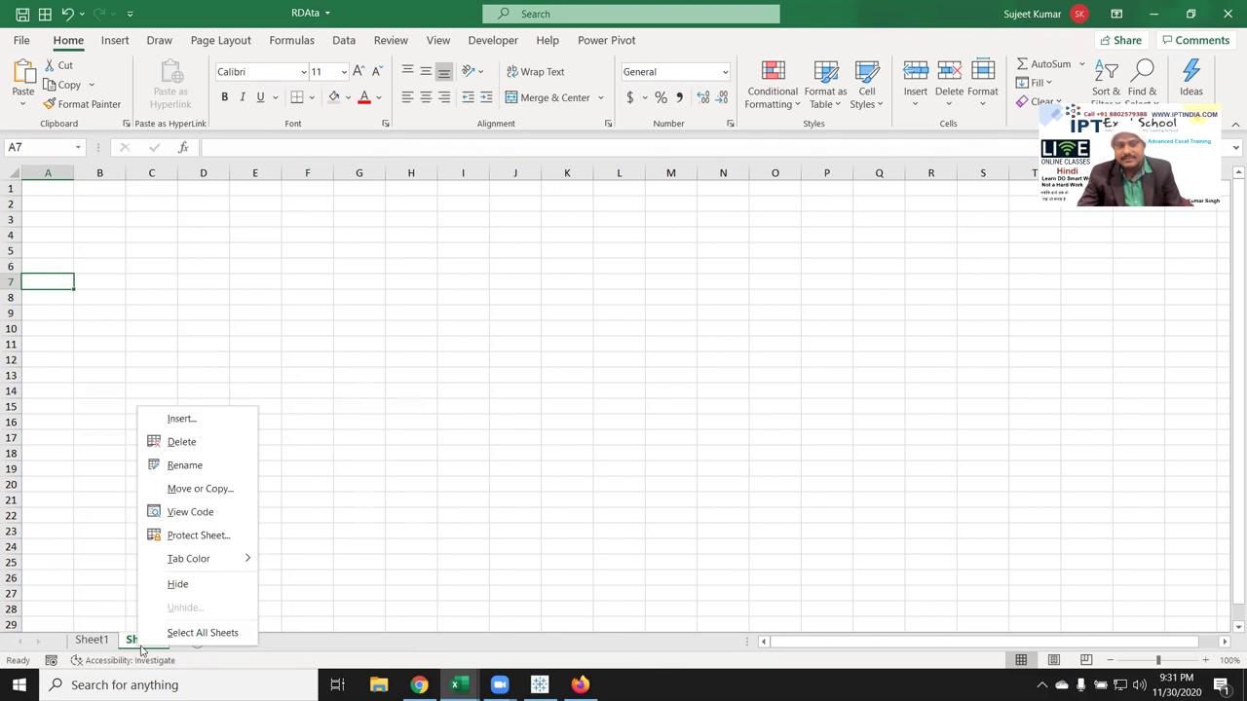
left_click(176, 534)
key("Escape")
right_click(141, 643)
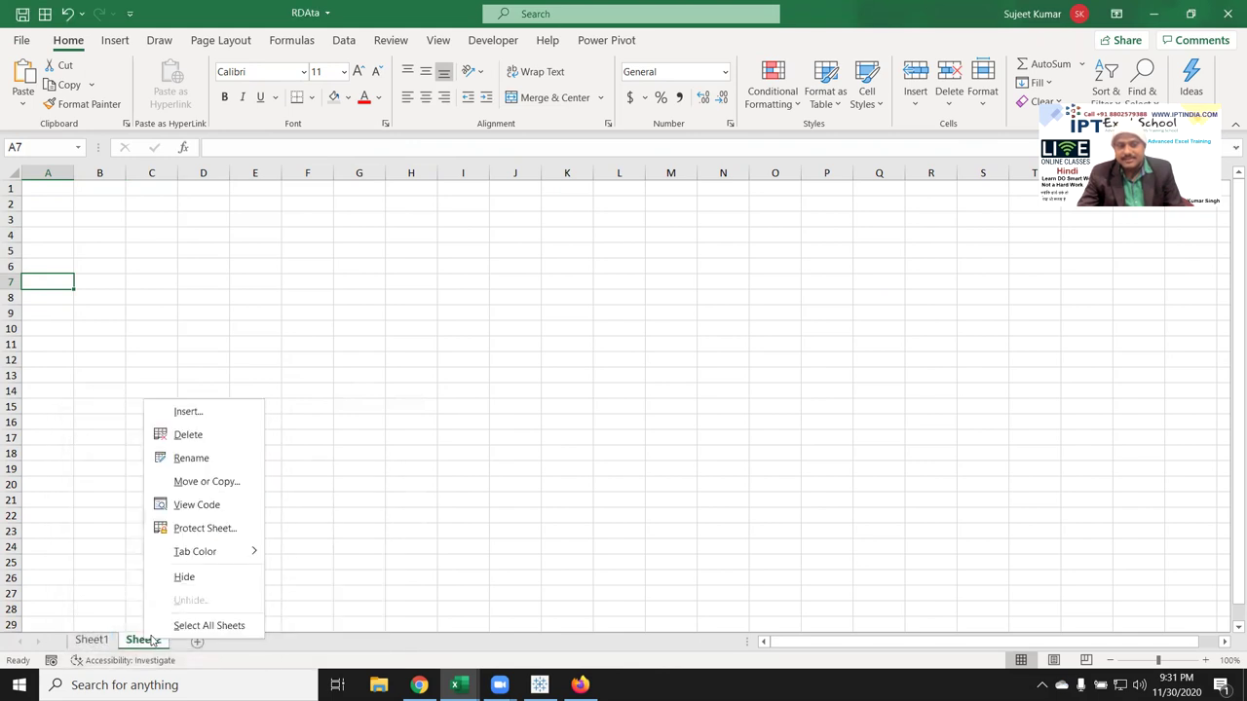
key("Escape")
- Unlock cell B9 and protect Sheet2
right_click(78, 312)
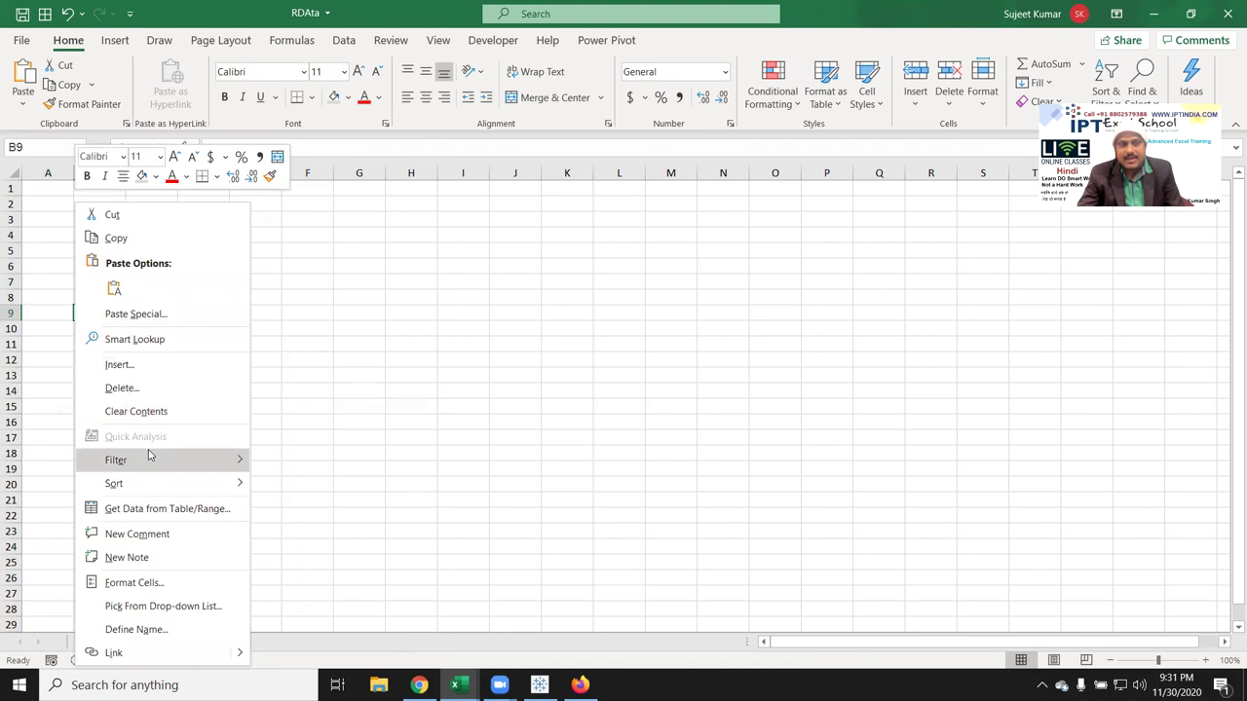
left_click(169, 582)
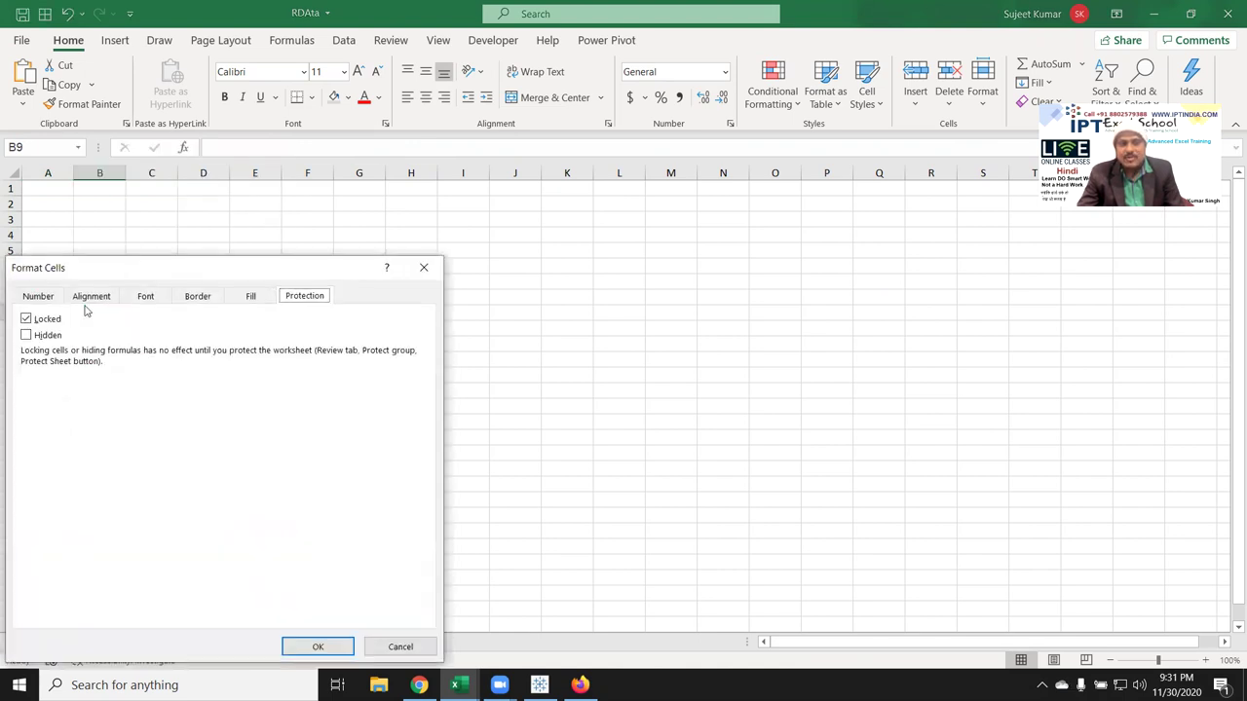
left_click(61, 322)
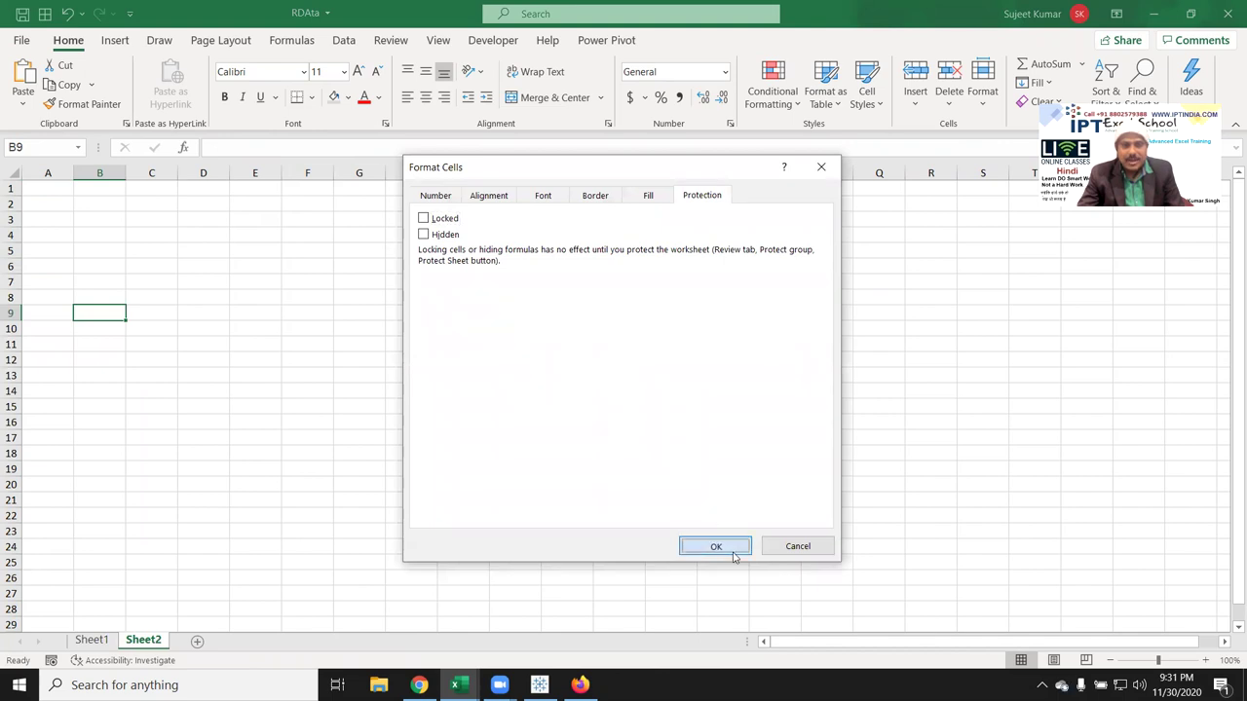
left_click(716, 547)
right_click(156, 644)
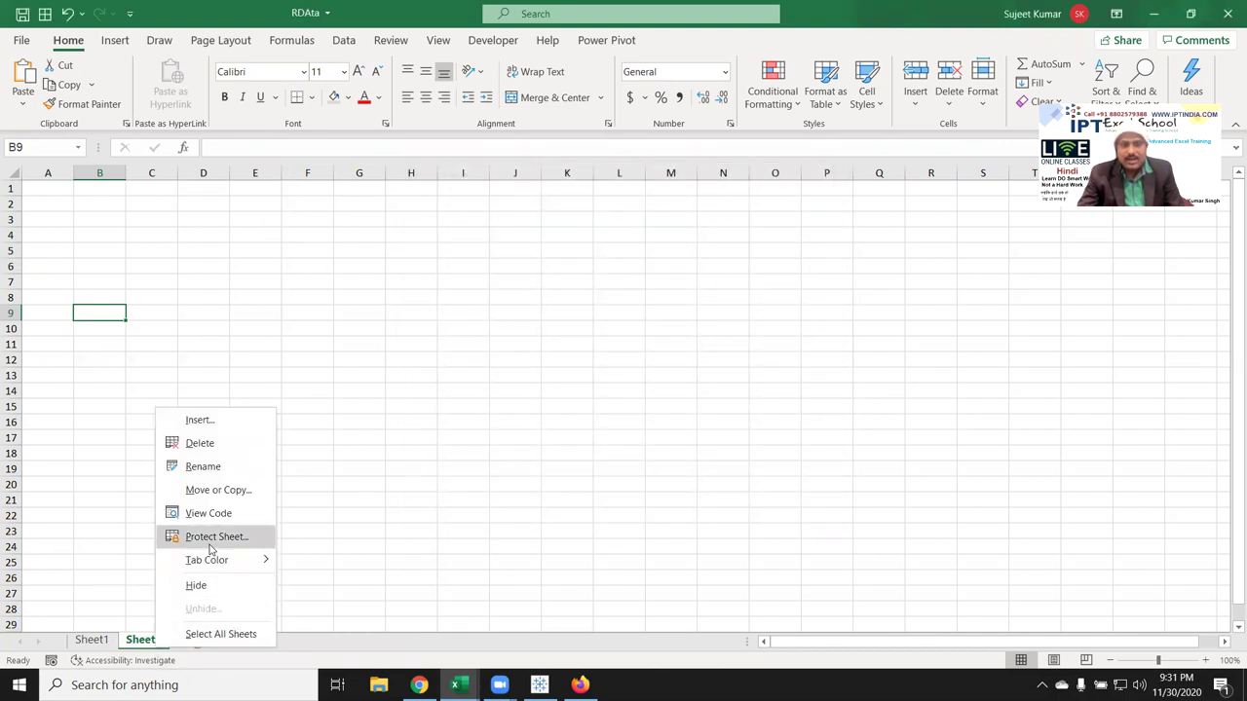
left_click(211, 537)
left_click(200, 642)
- Confirm locked B15 rejects edits, then enter 1545 in unlocked B9
left_click(119, 407)
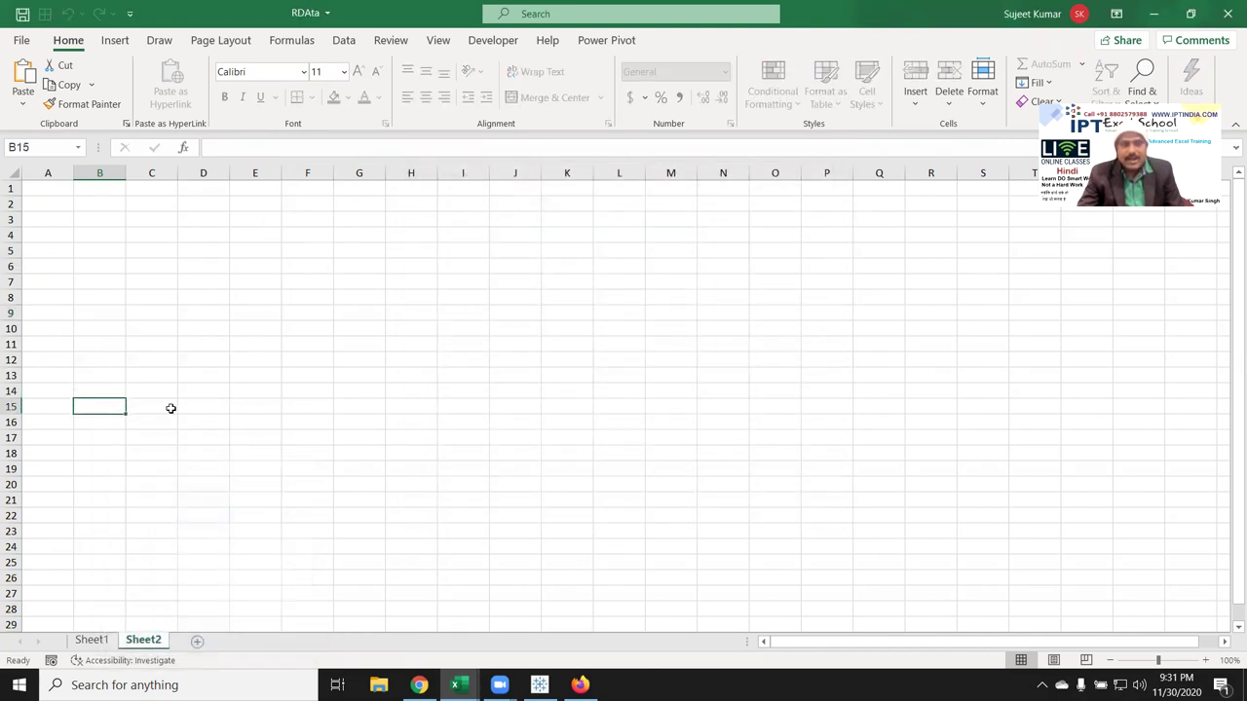
key("Delete")
key("Return")
left_click(109, 313)
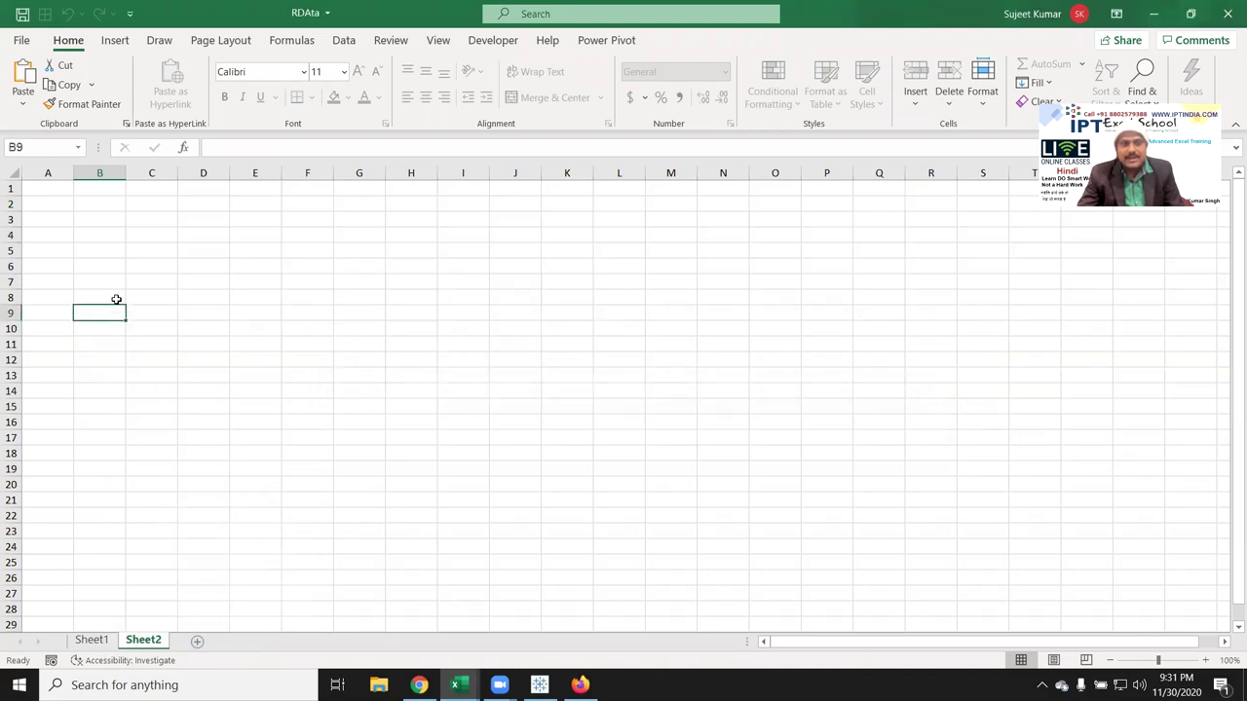
type("1545")
key("Return")
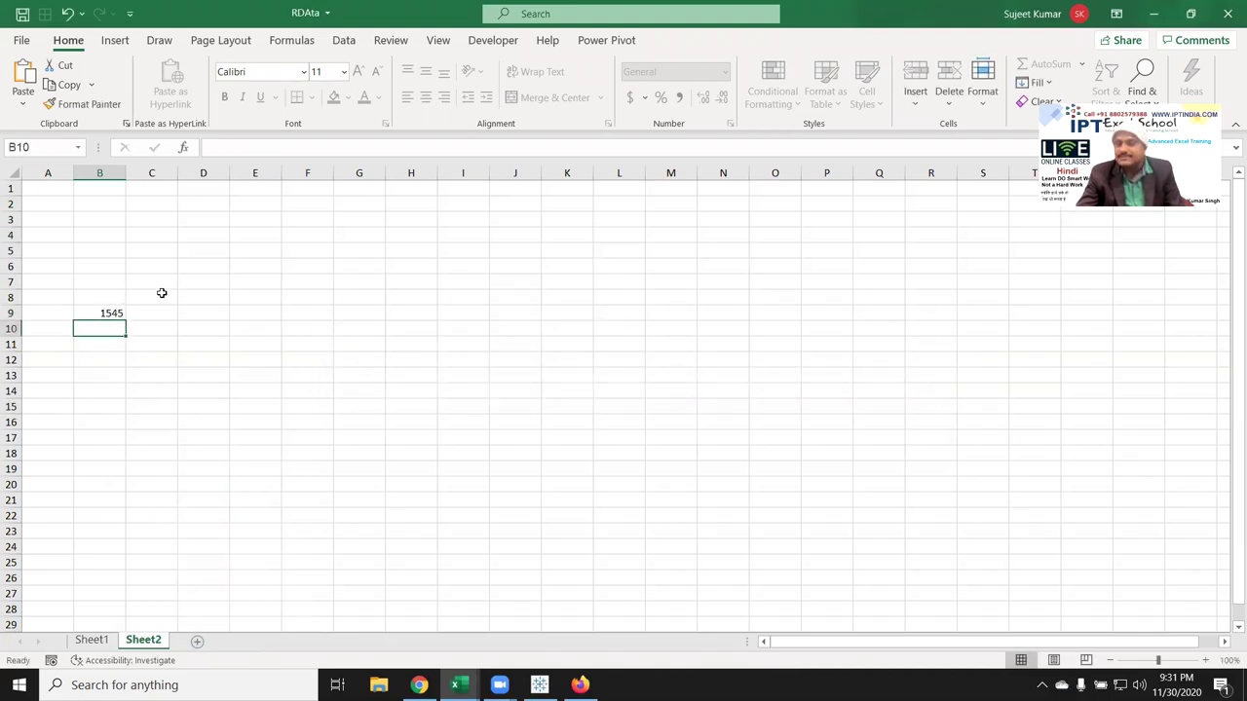
- Return to Sheet1, review the Name, Date and Time table, then open the VBA editor
left_click(92, 640)
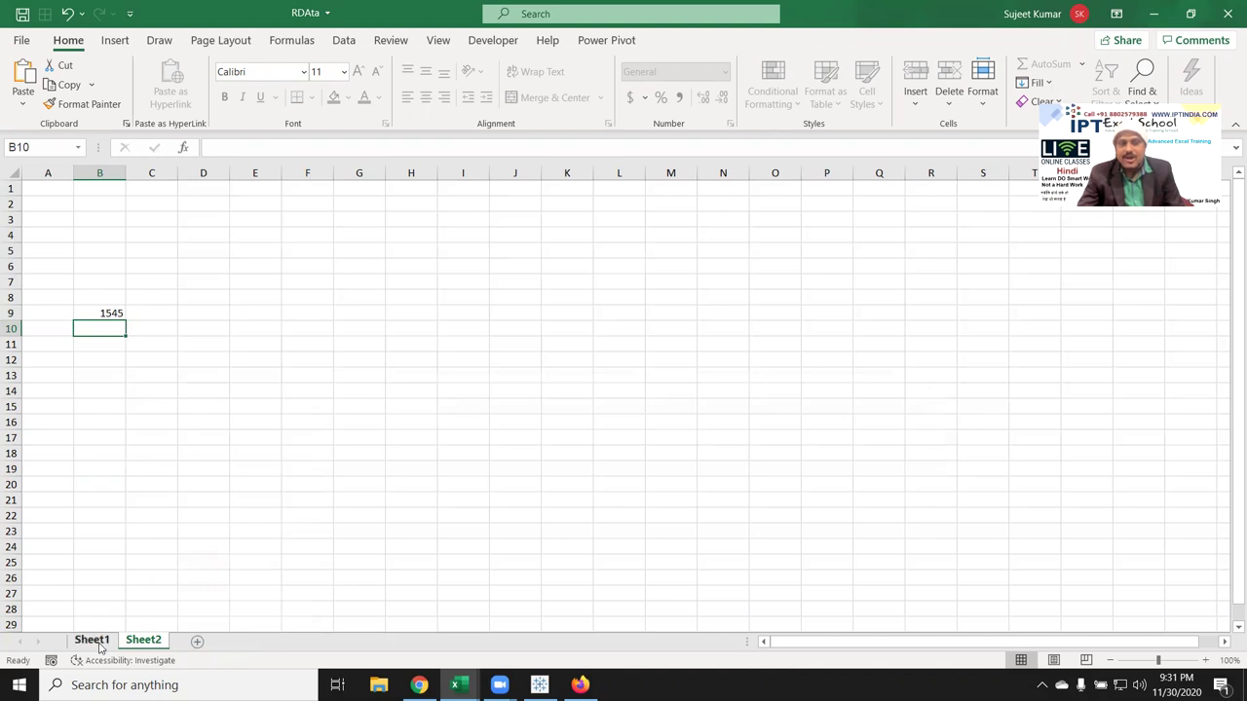
left_click(16, 174)
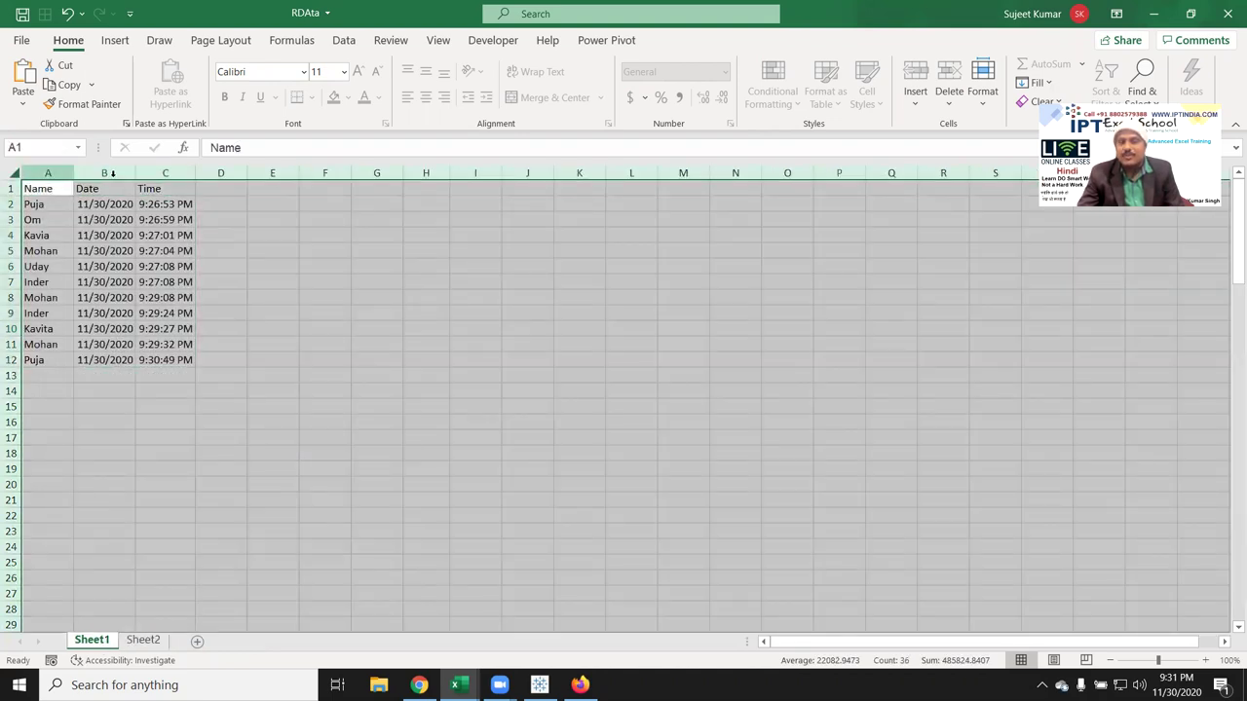
left_click(141, 281)
left_click_drag(39, 188, 181, 361)
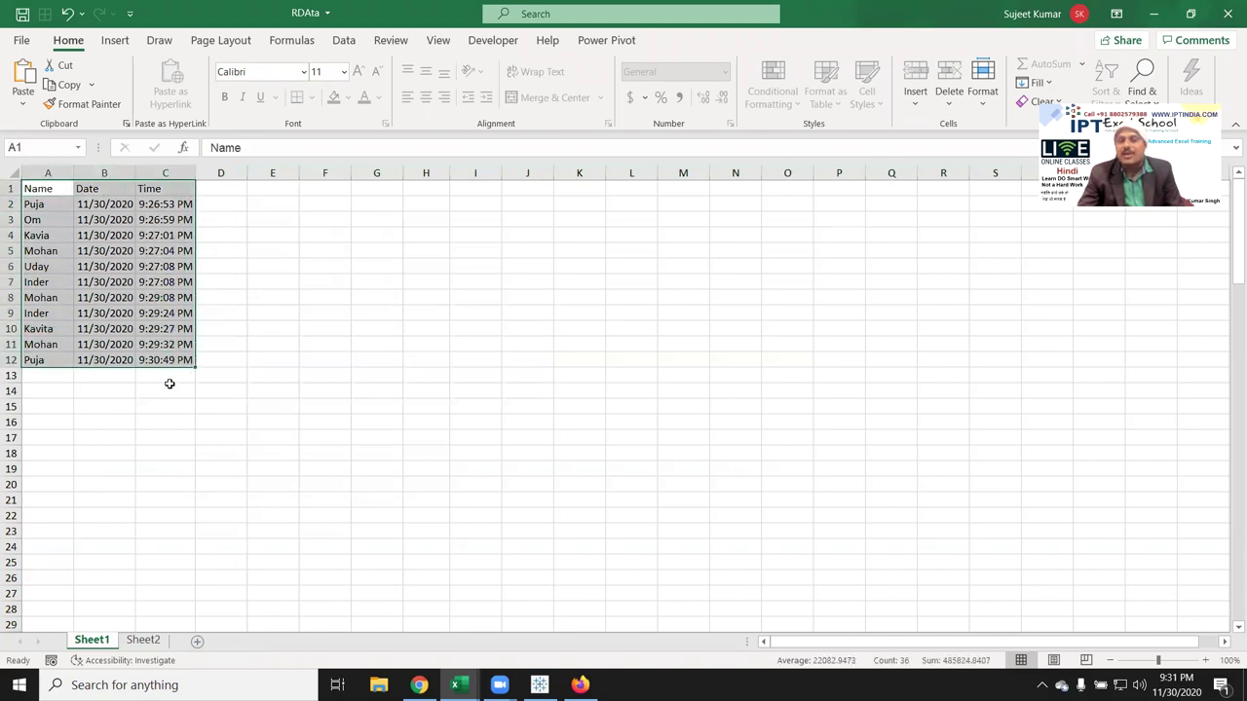
left_click(80, 236)
key("ctrl+a")
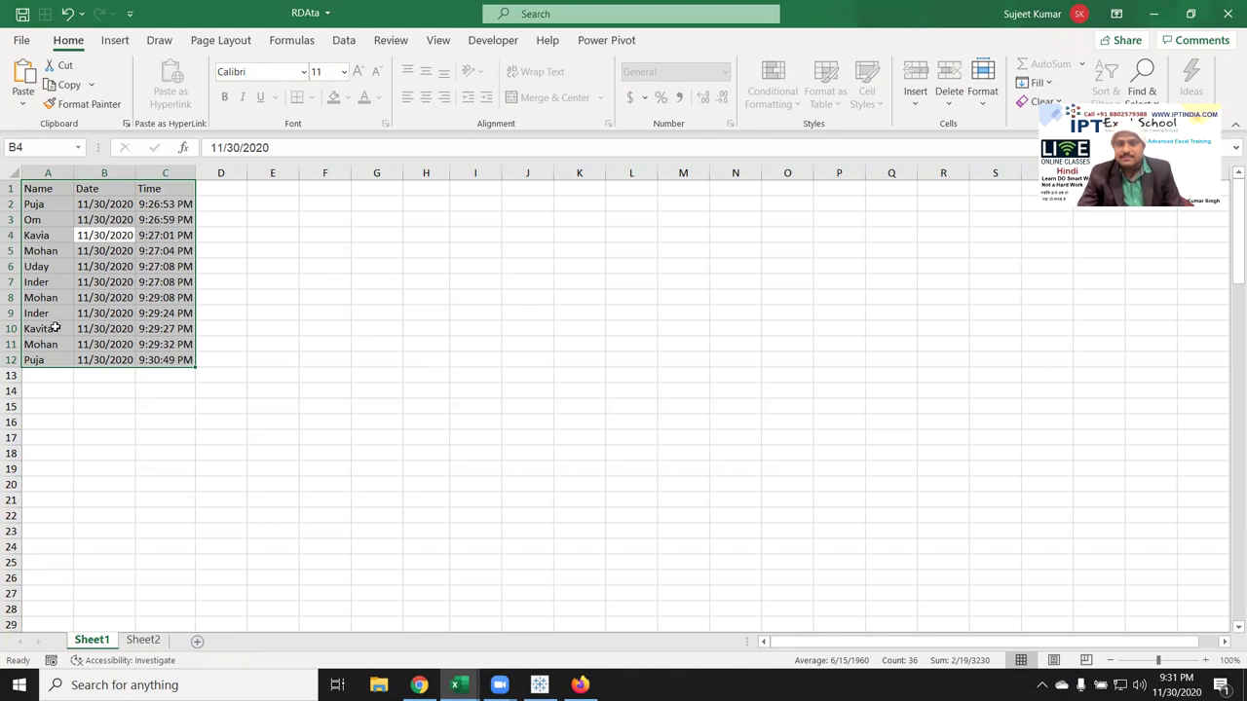
left_click(56, 378)
key("alt+F11")
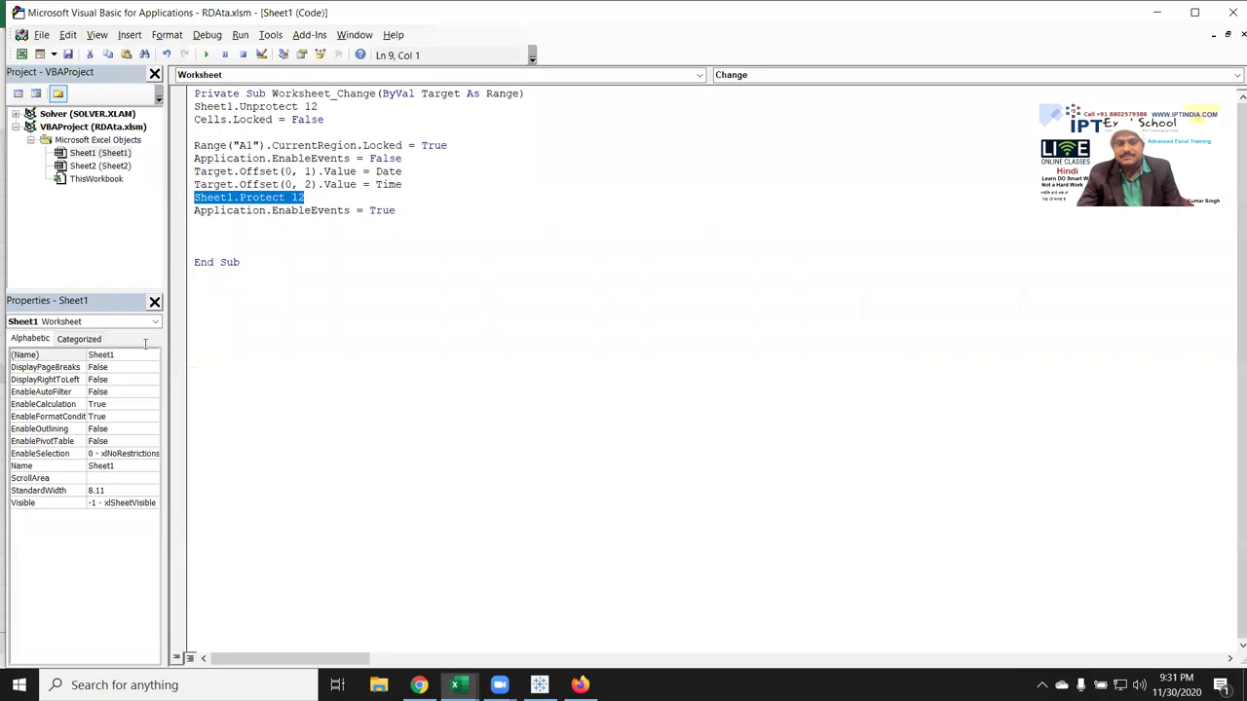
left_click(194, 197)
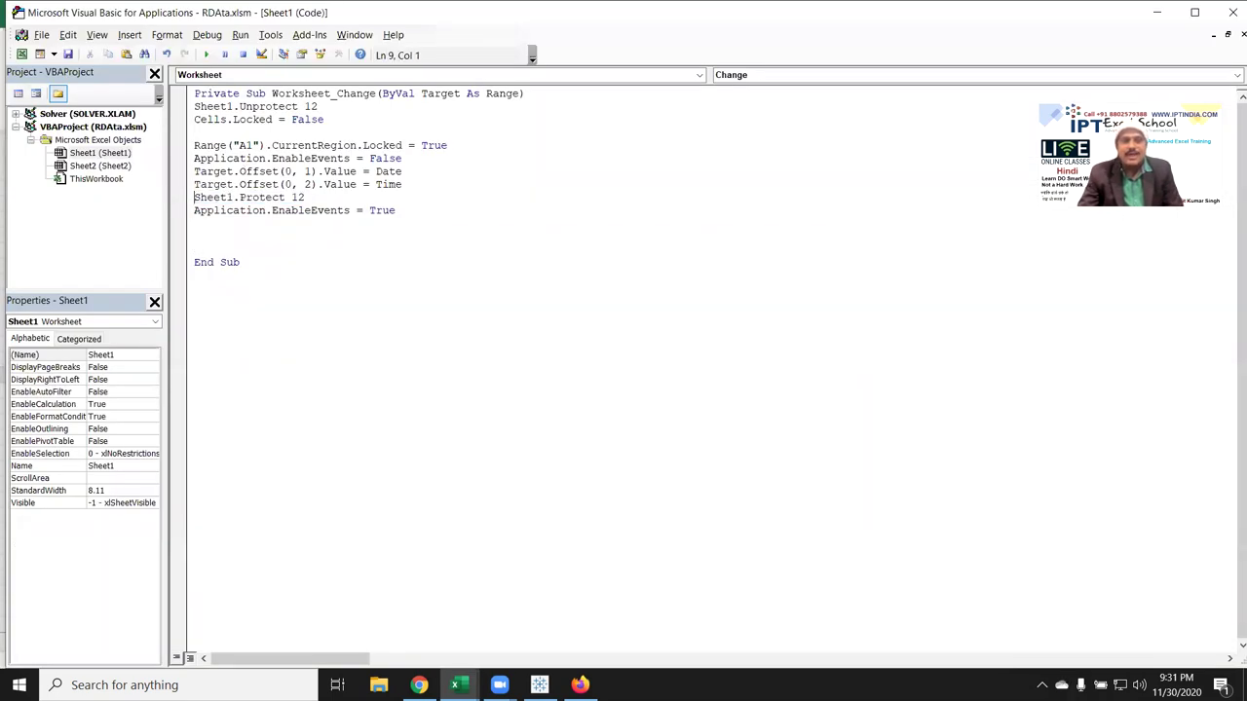
key("Return")
key("Up")
key("shift+Down")
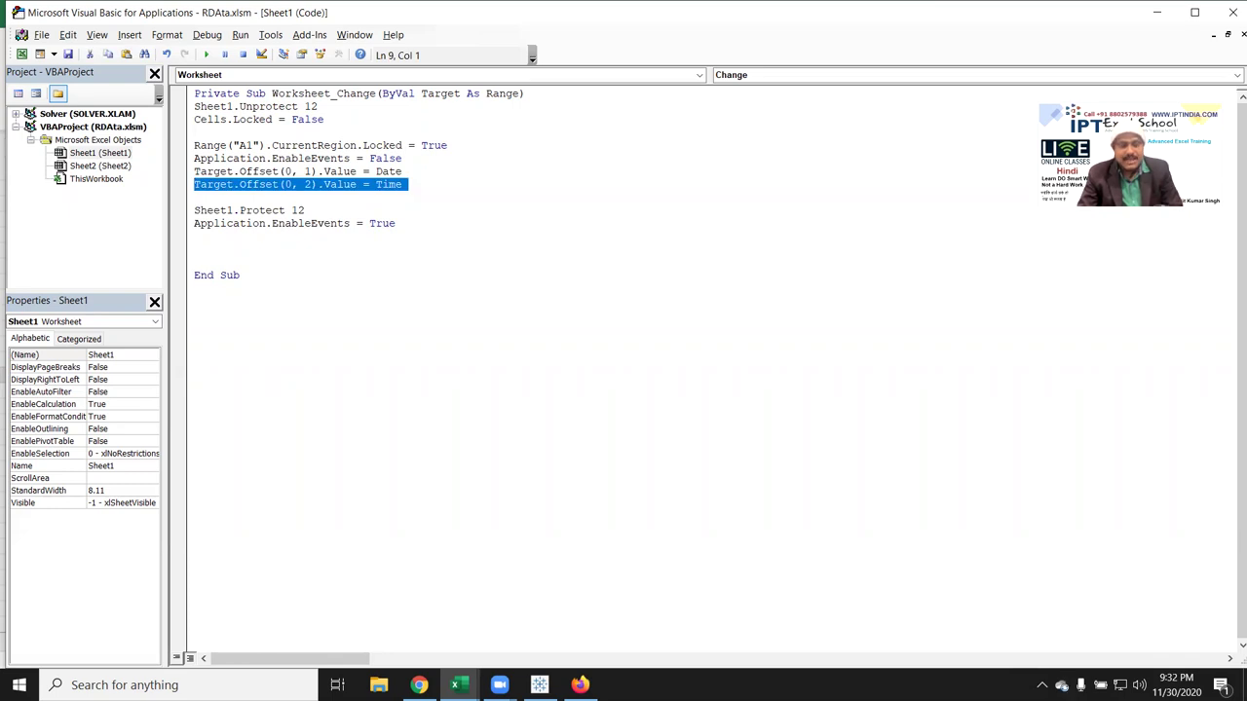
key("ctrl+c")
key("ctrl+v")
key("ctrl+v")
key("BackSpace")
key("BackSpace")
key("BackSpace")
key("BackSpace")
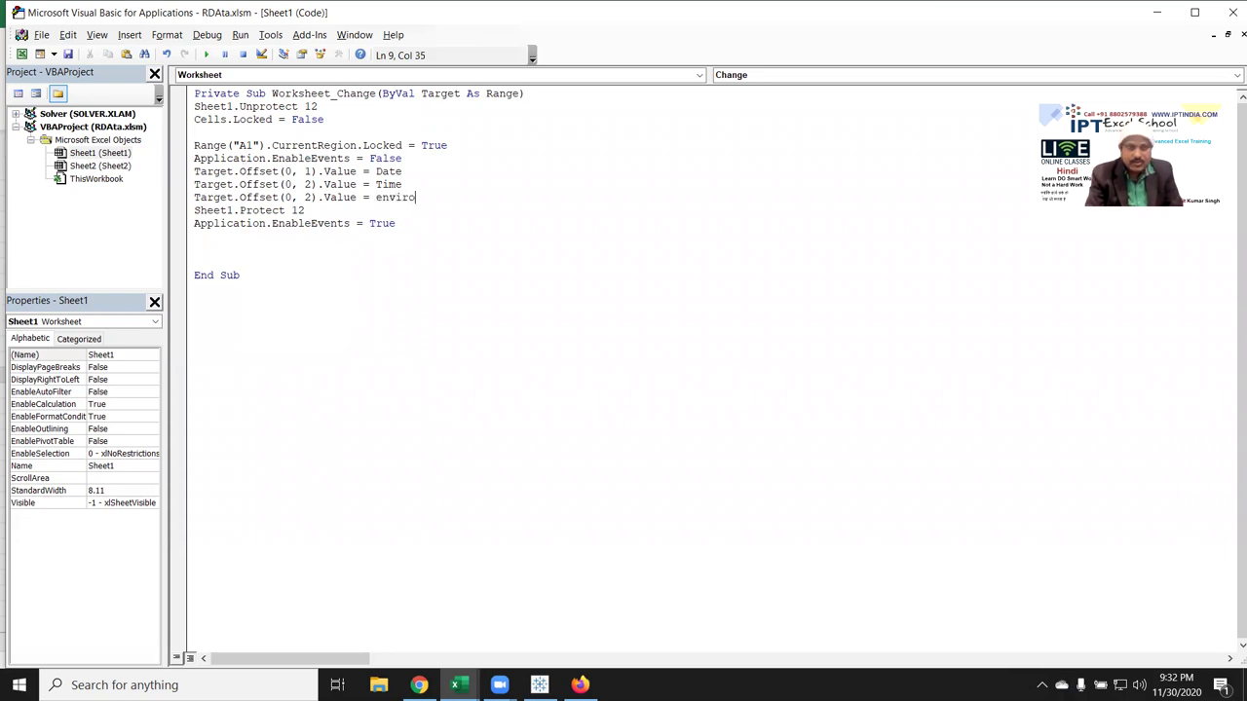
type("(\"User")
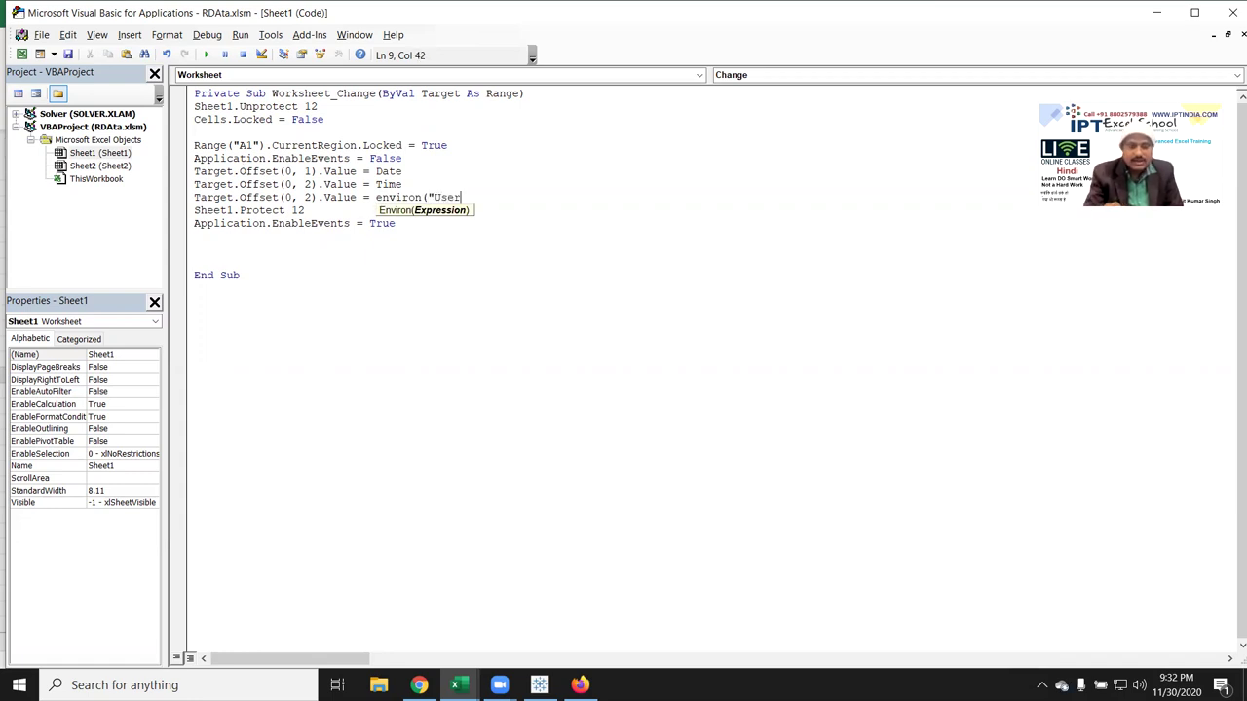
type("Name\")")
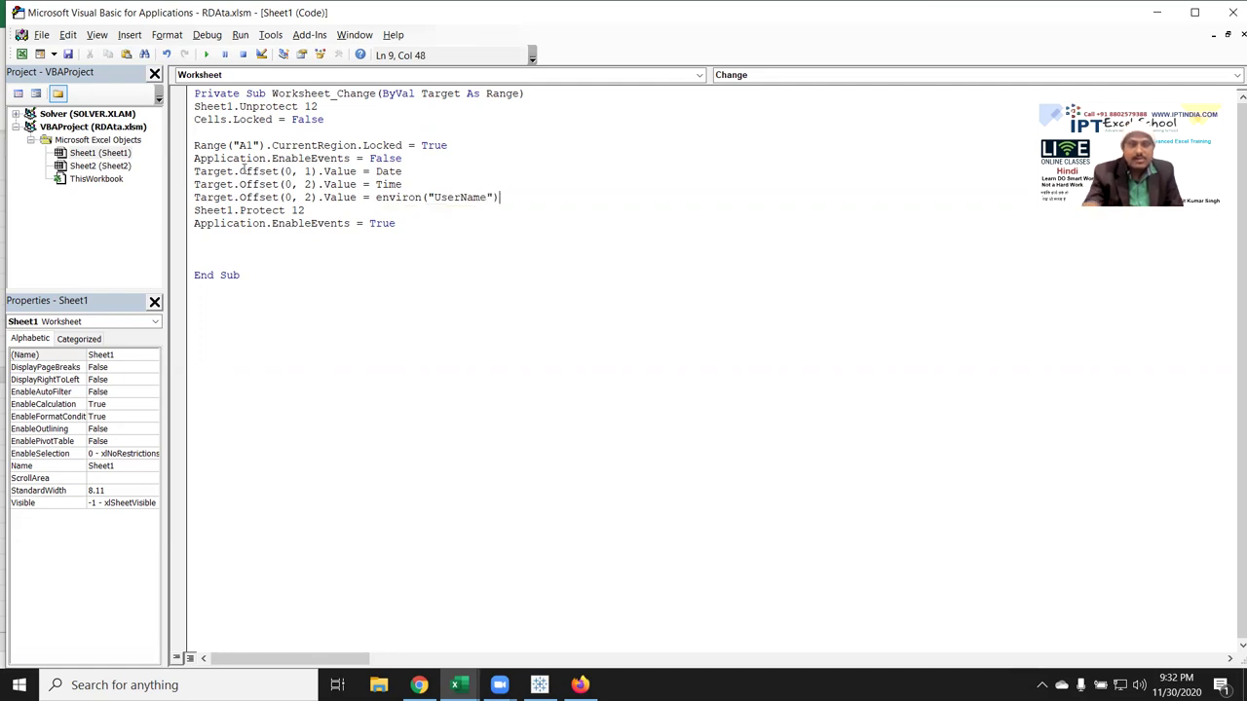
left_click(368, 210)
- Change the new line's column offset to 3, making it Target.Offset(0, 3)
left_click(312, 198)
key("shift+Left")
type("3")
left_click(358, 259)
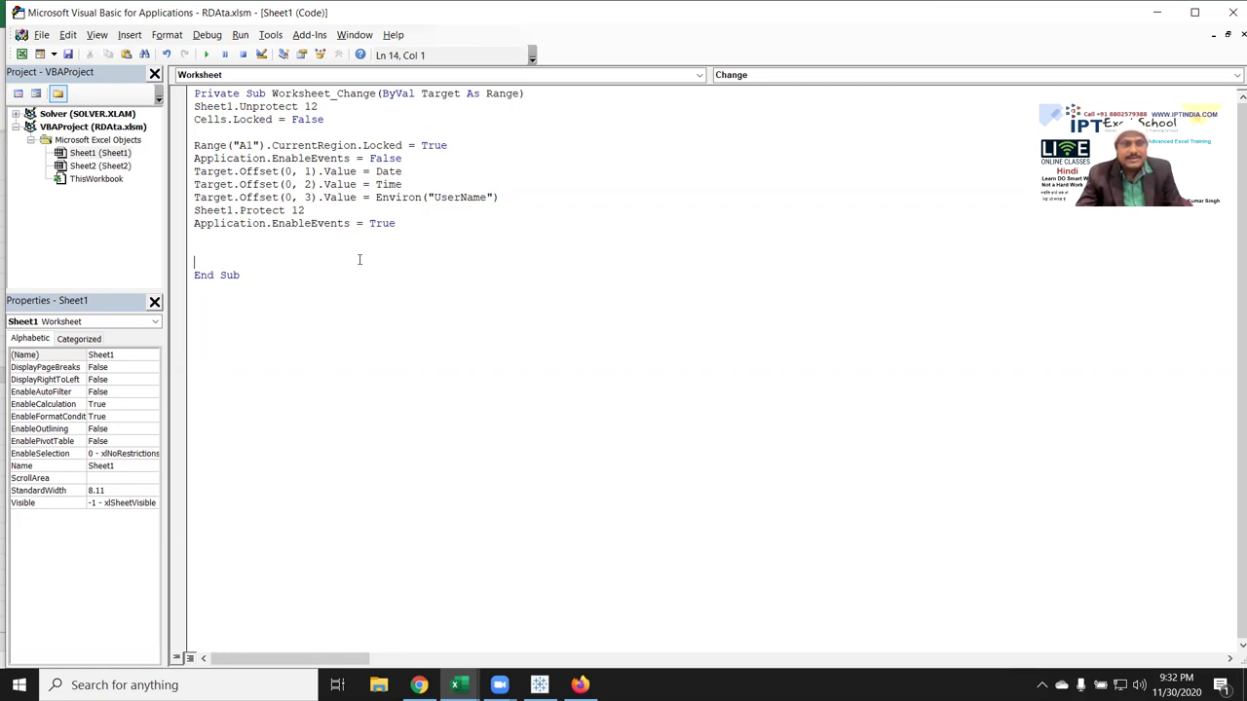
key("alt+F11")
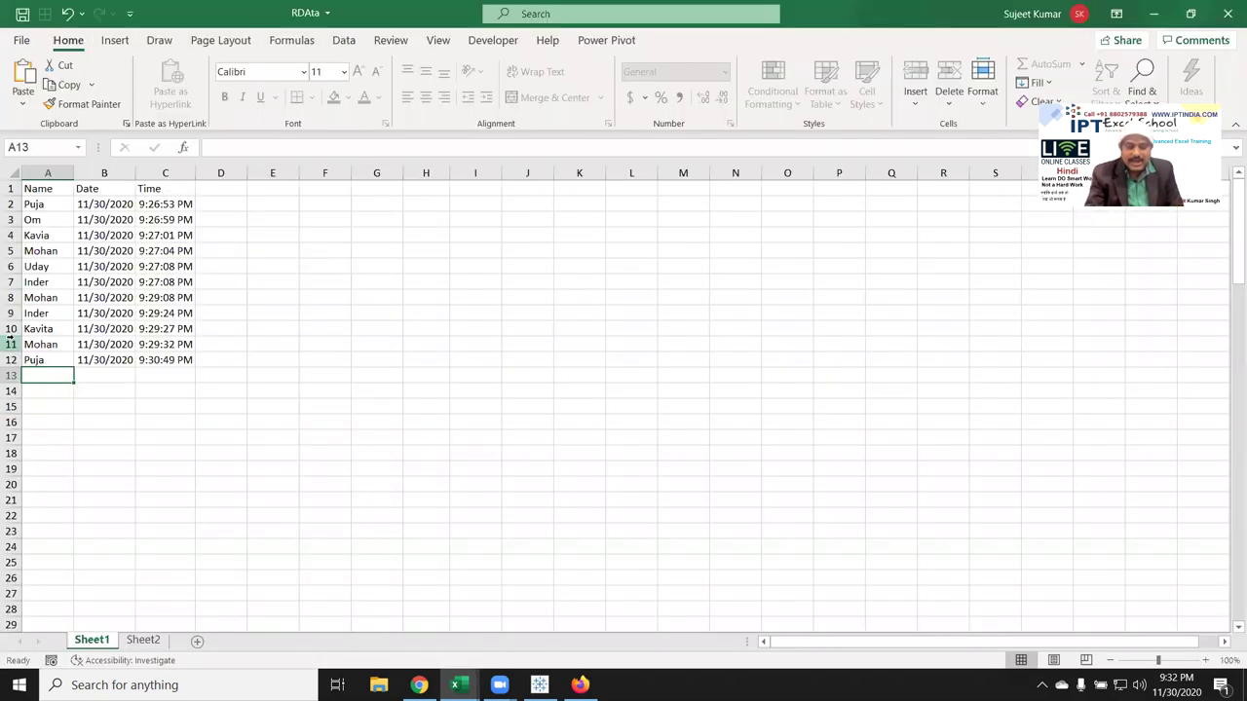
- Enter a name in A13 and check the Windows user name stamped in D13
type("Puja")
key("Return")
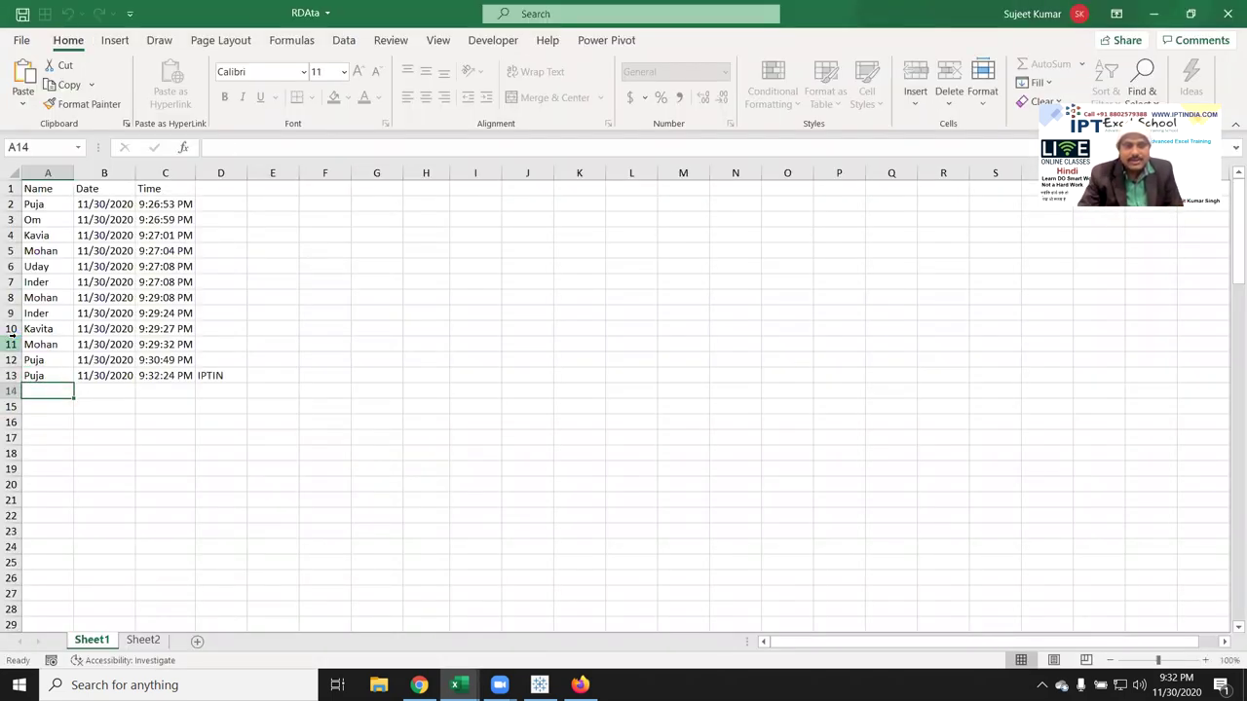
key("Up")
key("Right")
key("Right")
key("Right")
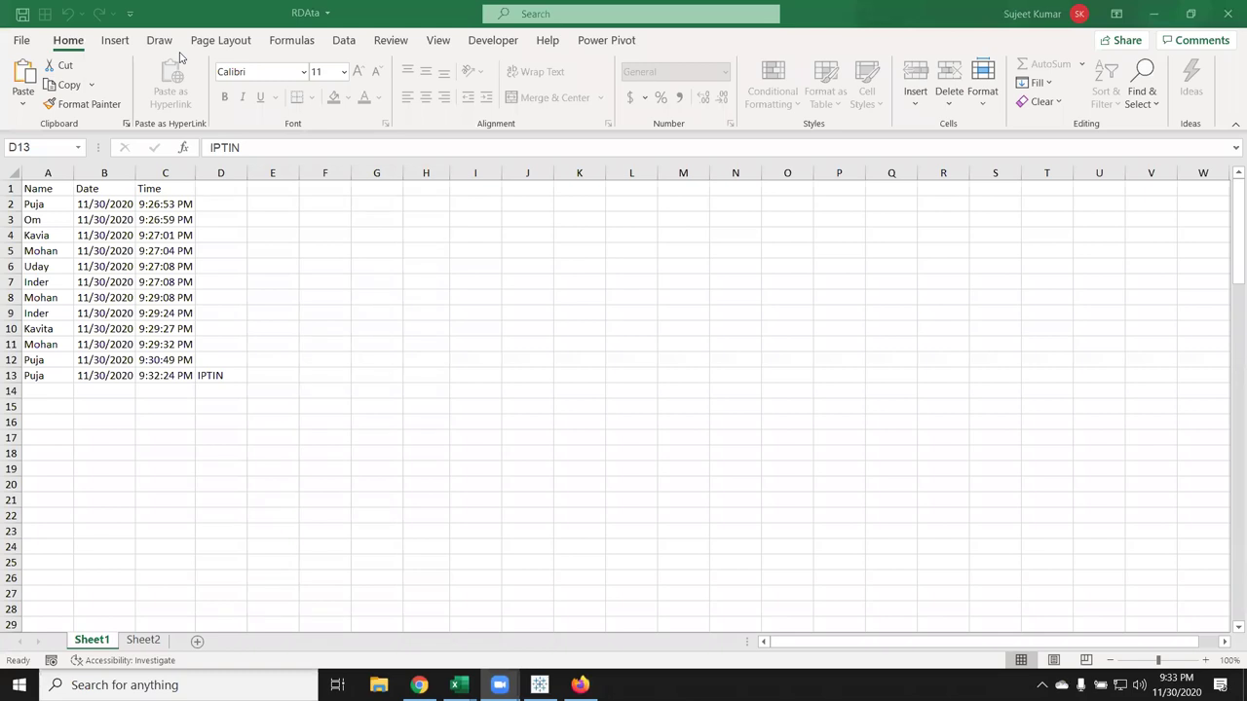
key("super")
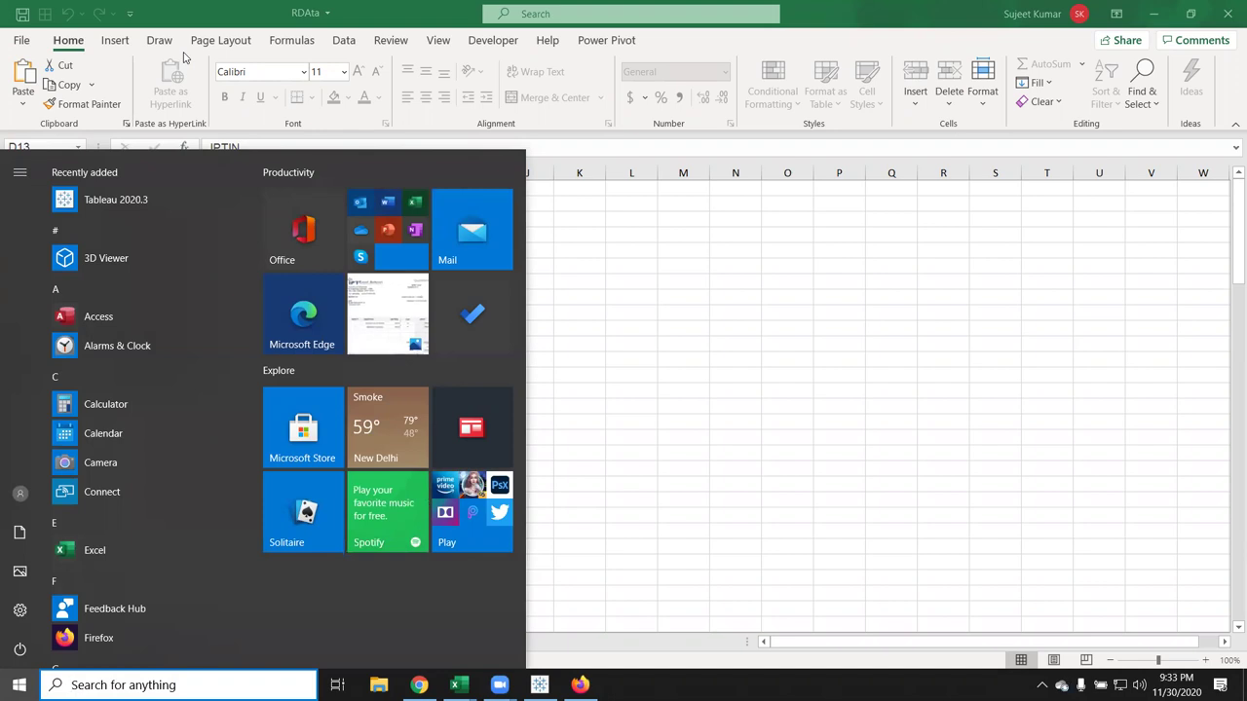
key("super")
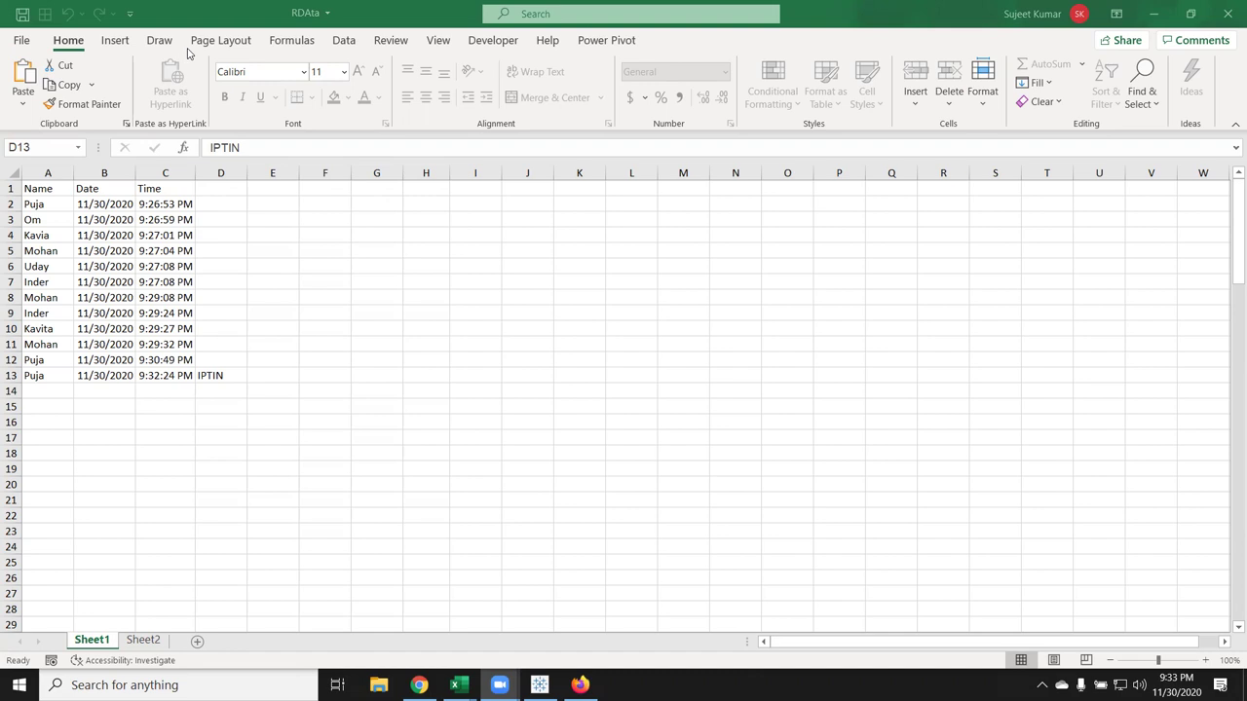
left_click(32, 49)
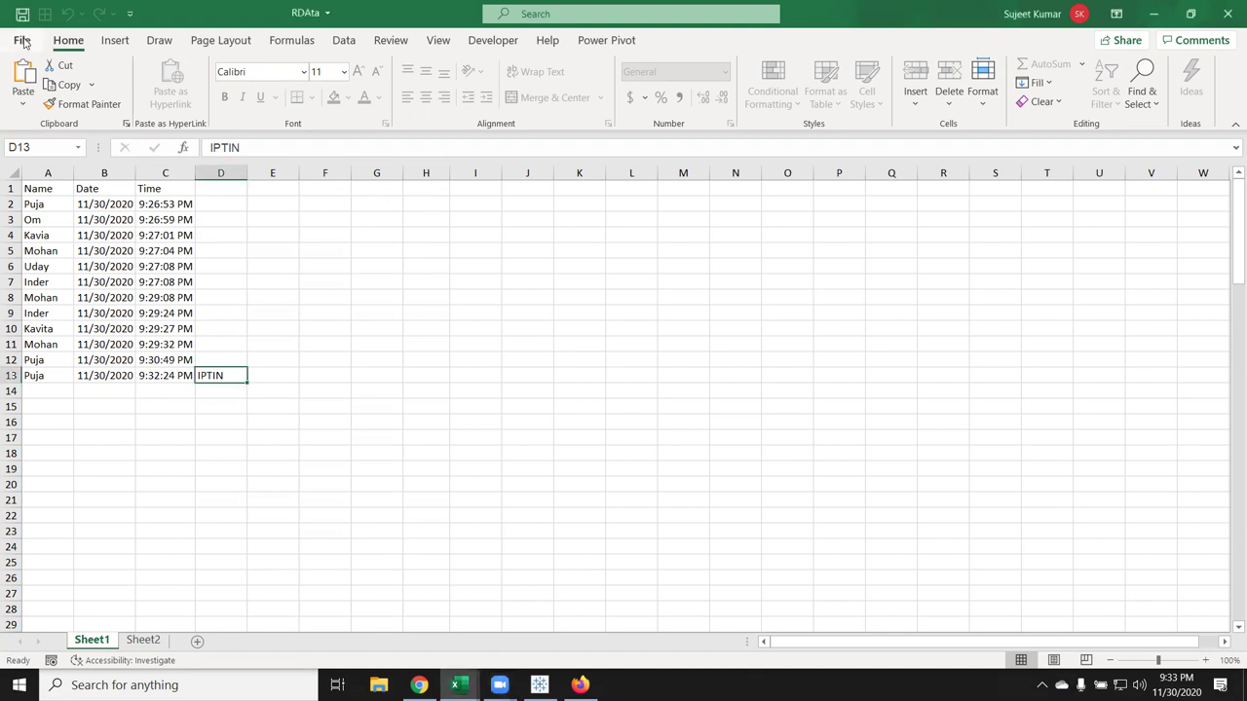
left_click(23, 43)
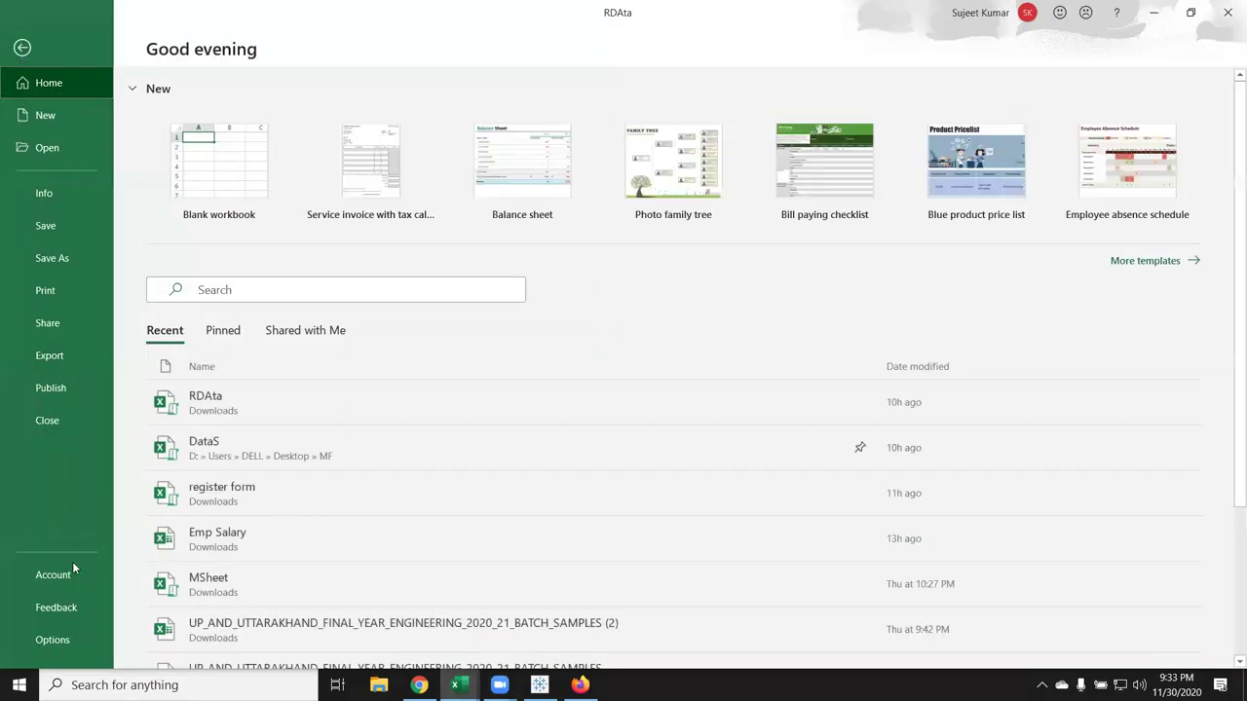
left_click(66, 642)
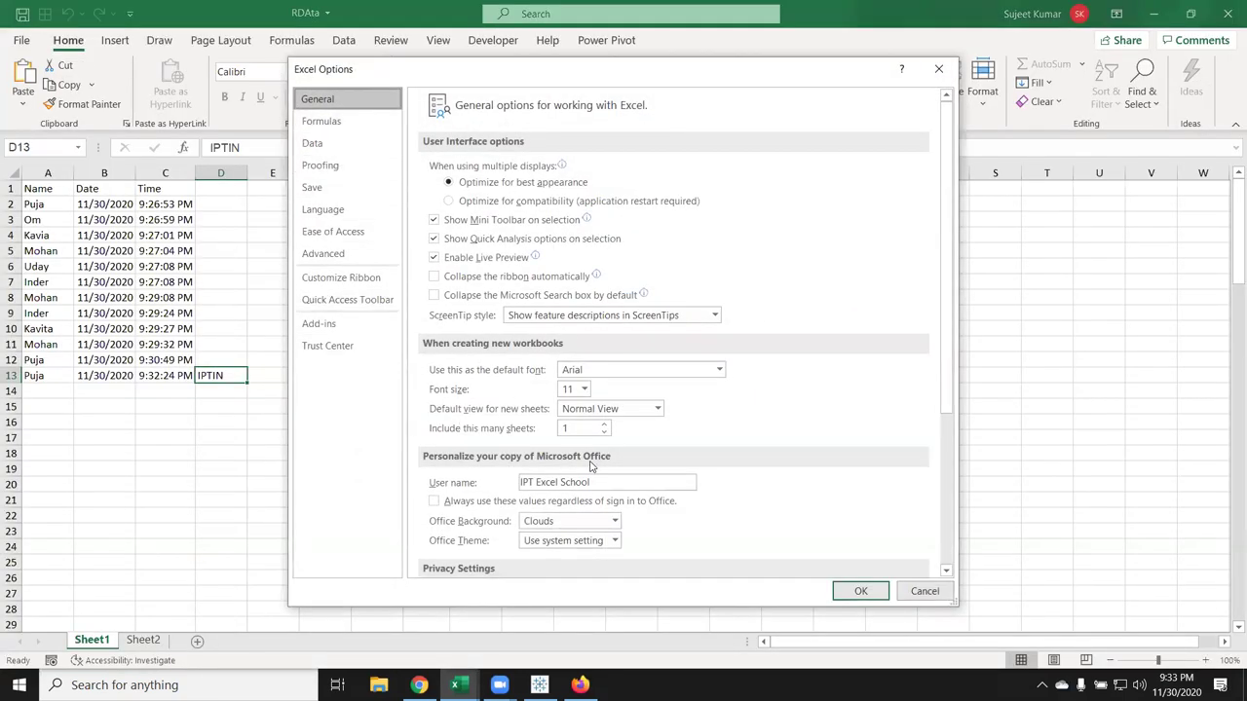
left_click_drag(611, 481, 516, 483)
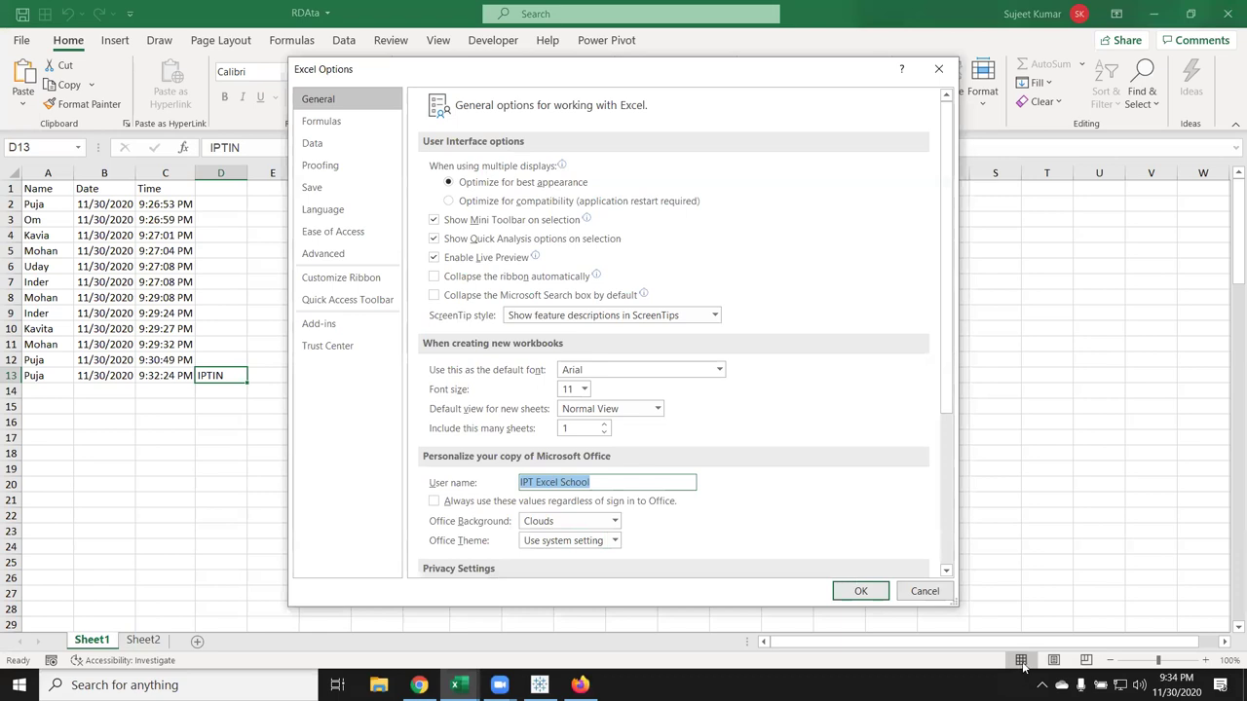
left_click(925, 590)
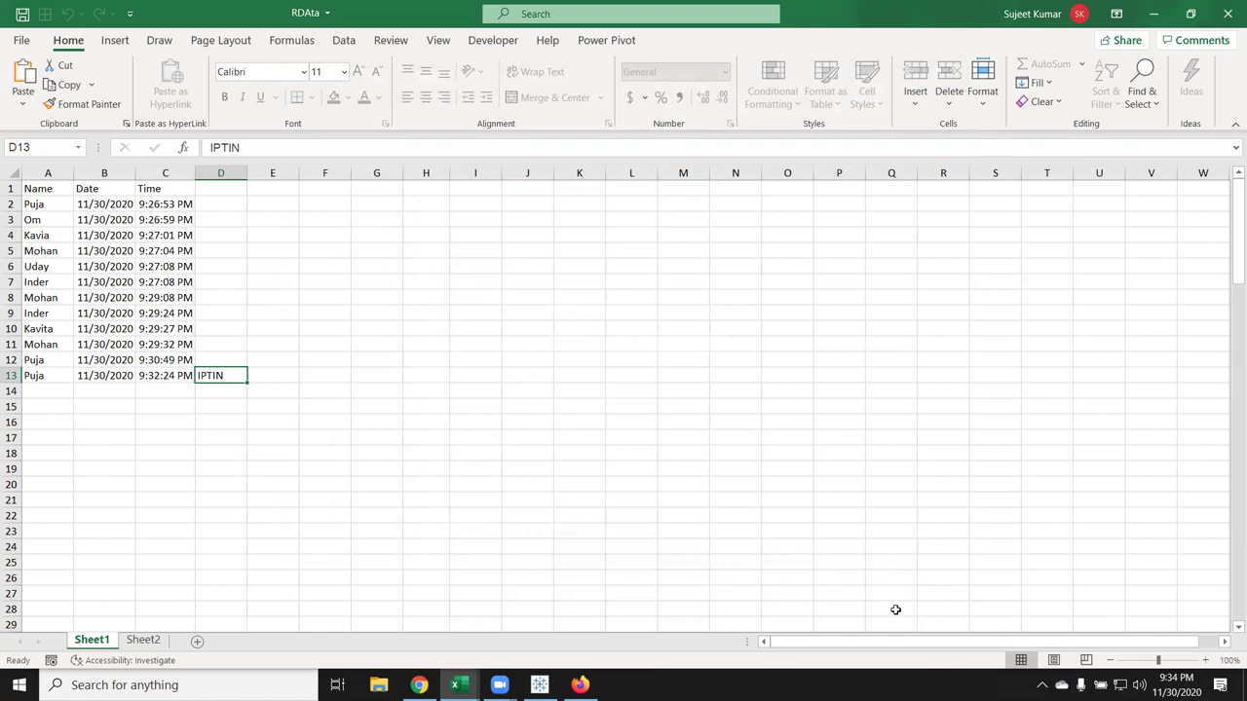
- Replace Environ("UserName") with Author.Name in the author line of the macro
key("alt+Tab")
key("alt+Tab")
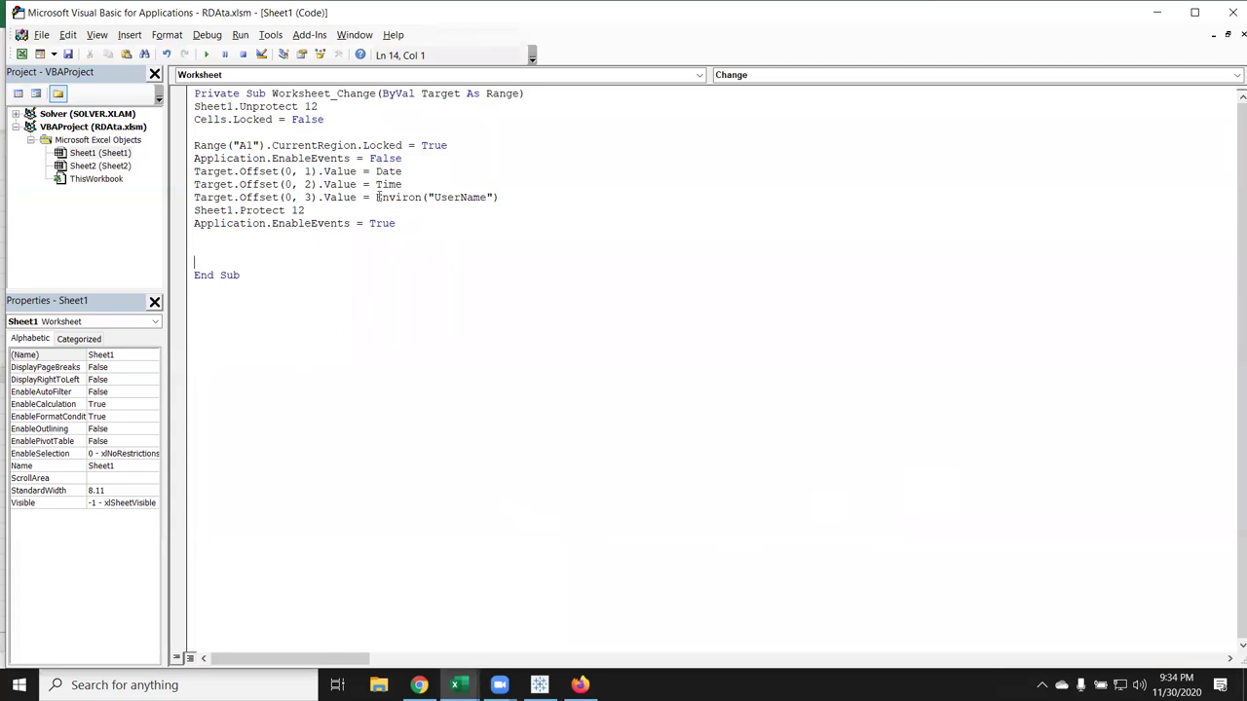
left_click_drag(378, 197, 650, 203)
type("A")
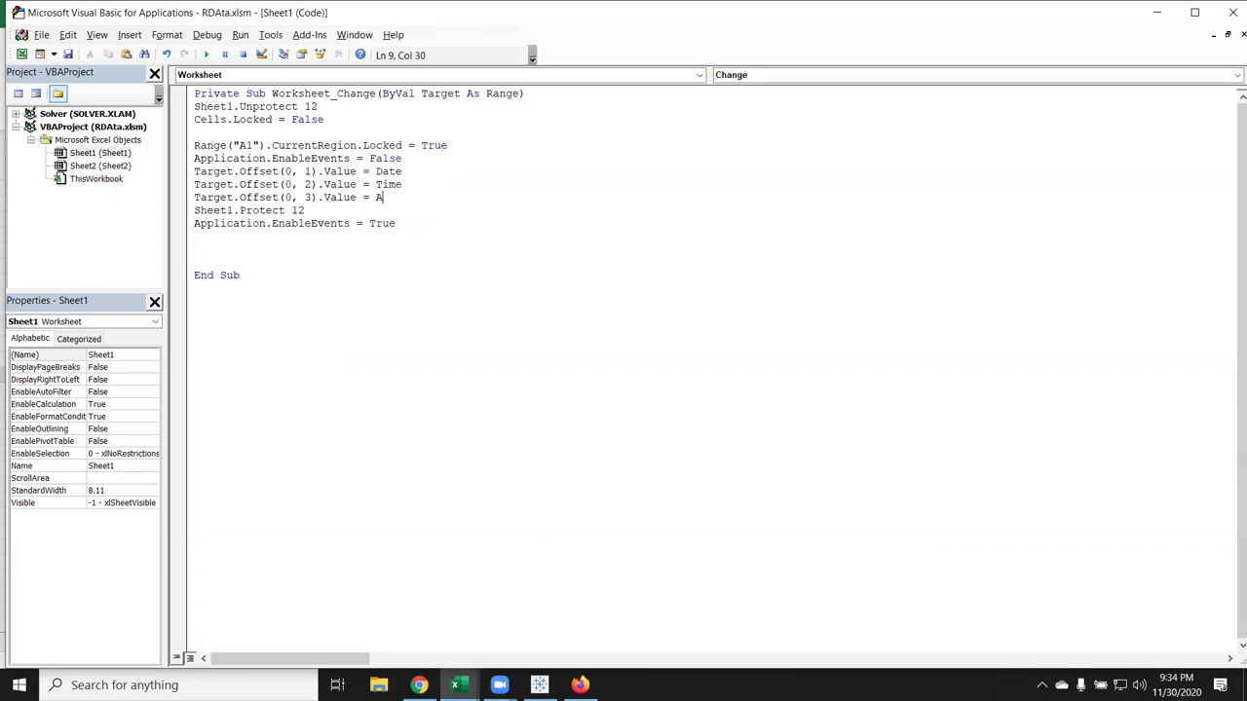
type("uthor")
type(".name")
left_click(508, 248)
- Enter a name in A14 to test the macro, raising run-time error 424
key("alt+Tab")
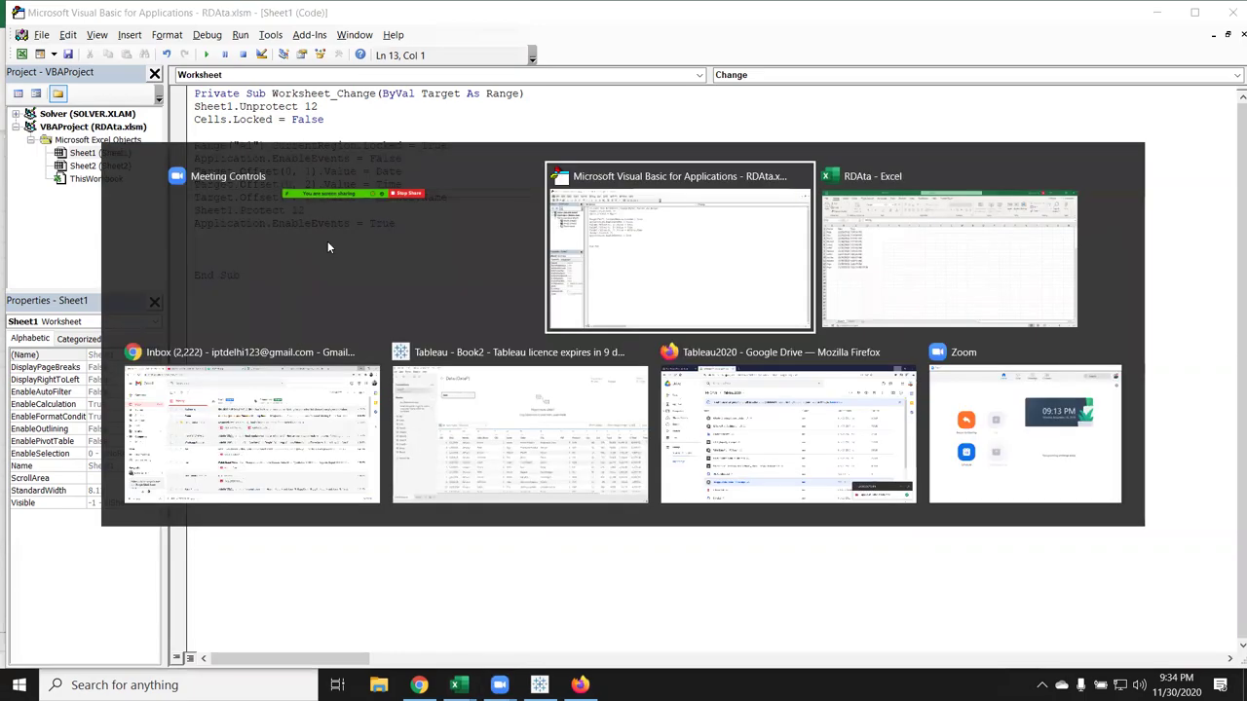
key("alt+Tab")
left_click(44, 389)
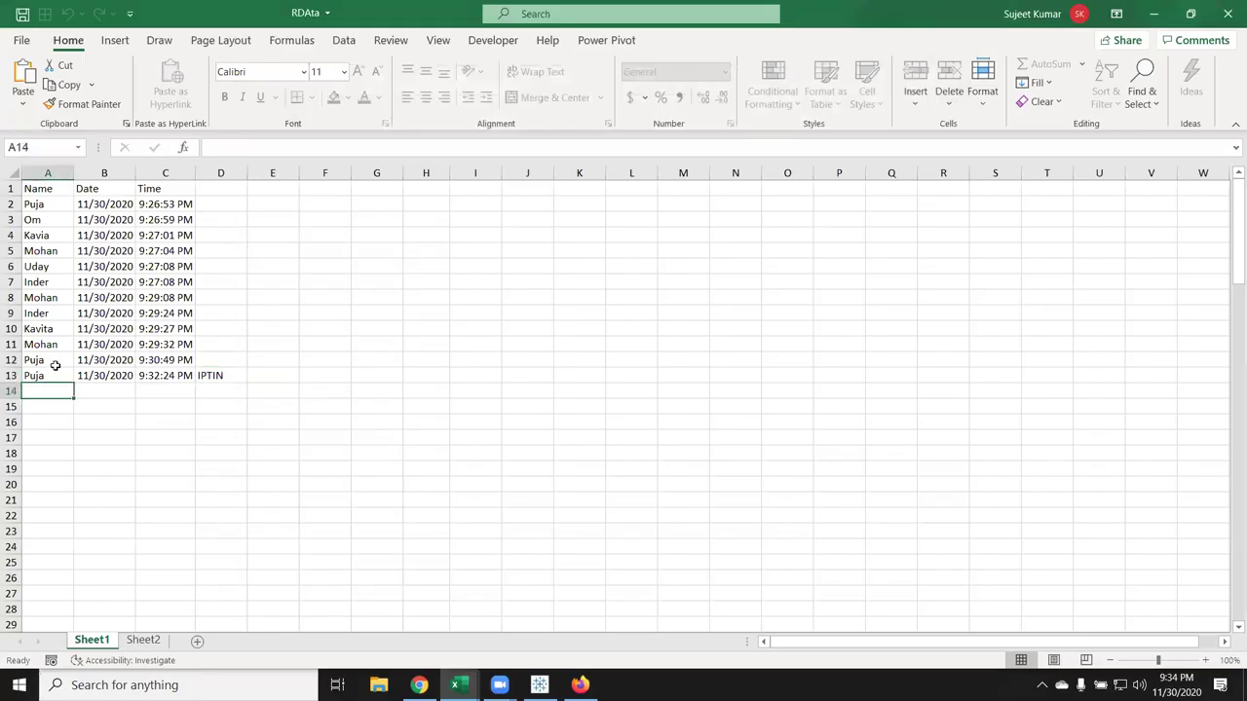
type("Om")
key("Return")
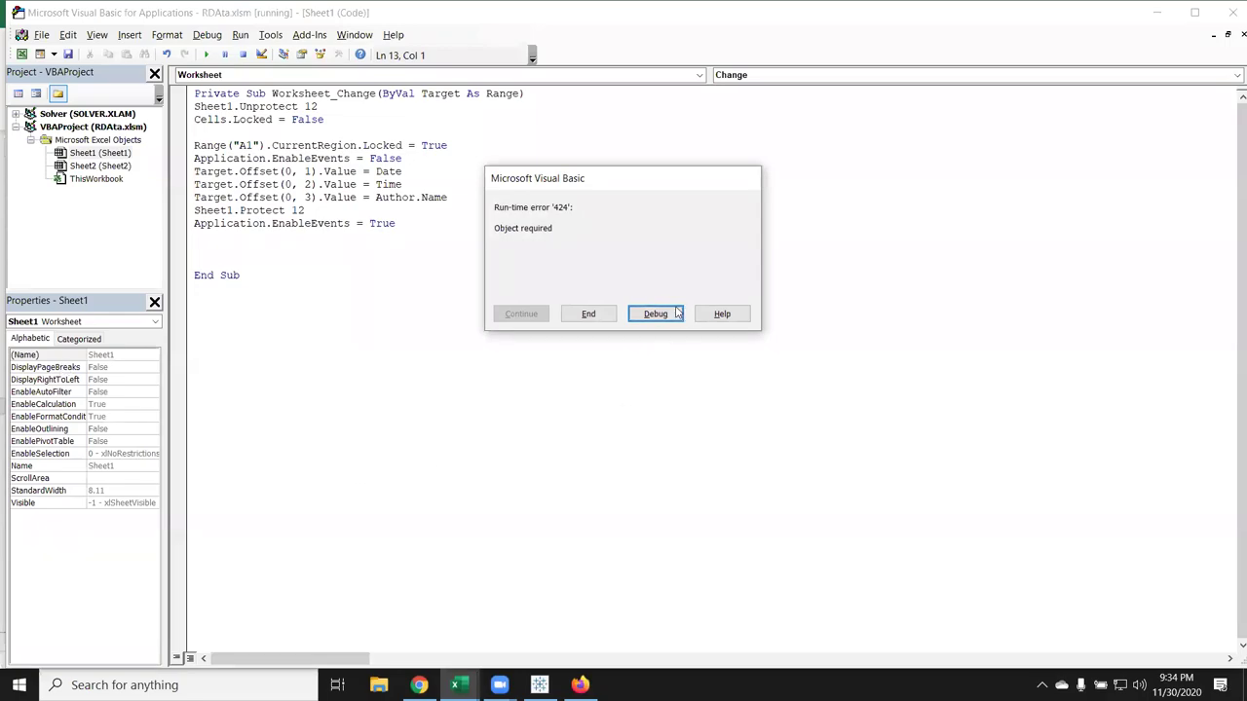
- Debug the run-time error and put the cursor before Author on the highlighted Author.Name line
left_click(656, 314)
left_click(376, 197)
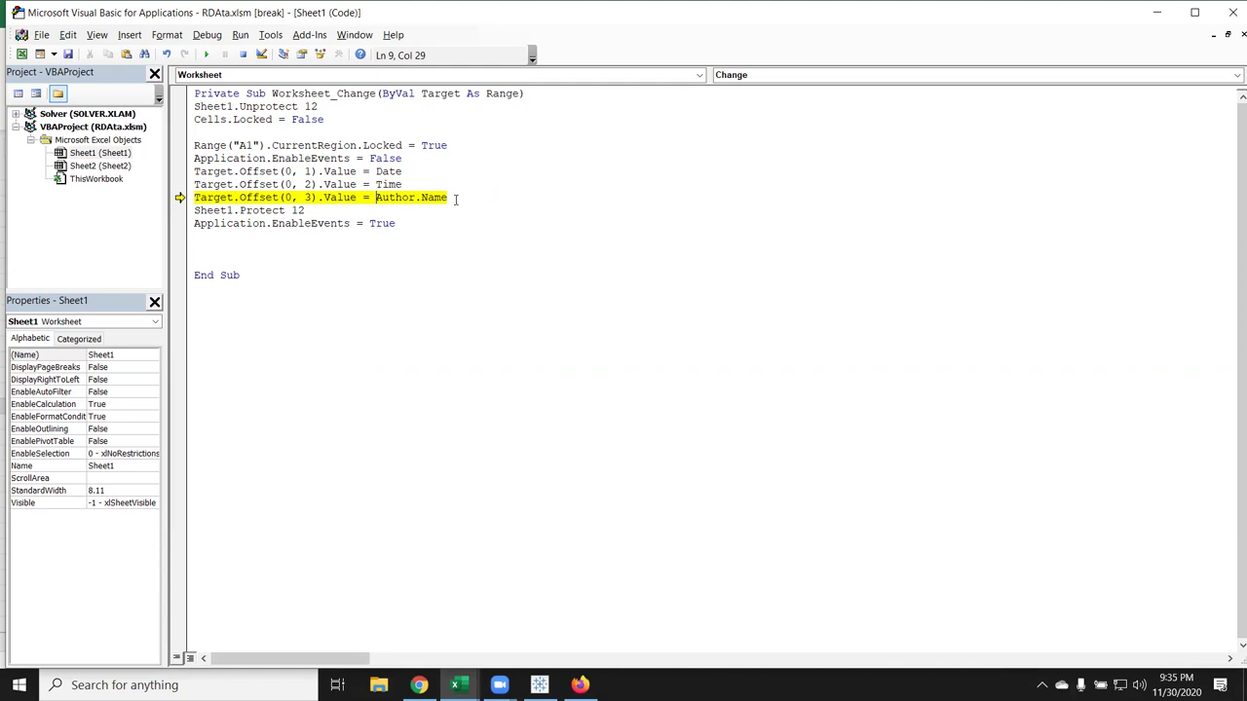
- Replace Author.Name with ActiveWorkbook.BuiltinDocumentProperties("Last Author")
double_click(431, 198)
key("BackSpace")
key("BackSpace")
key("BackSpace")
key("BackSpace")
key("BackSpace")
key("BackSpace")
key("BackSpace")
key("BackSpace")
key("BackSpace")
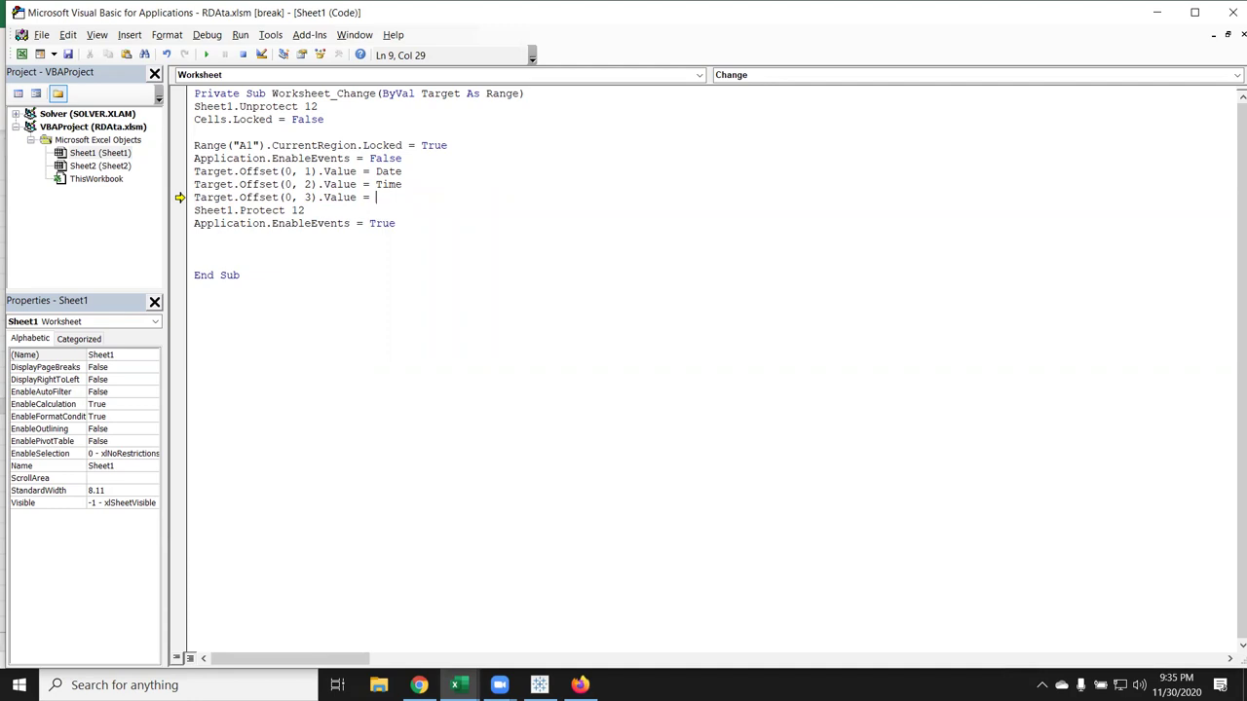
type("activework")
type("book")
type(".")
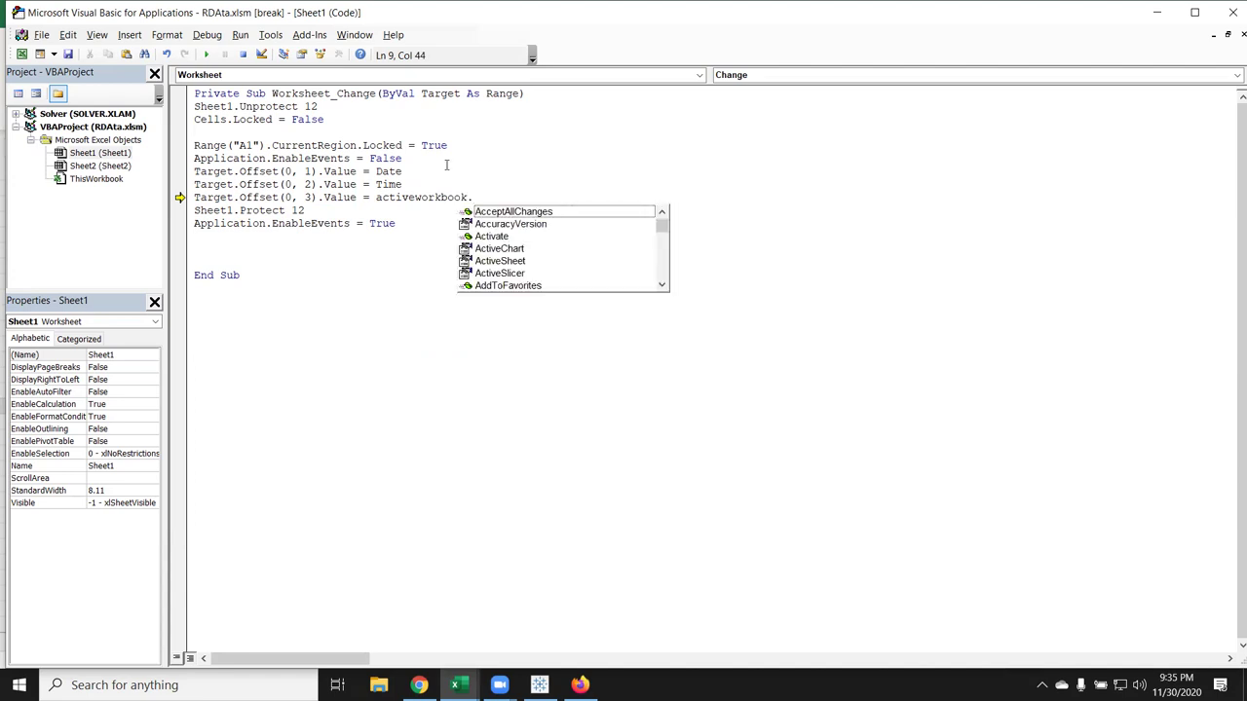
type("bu")
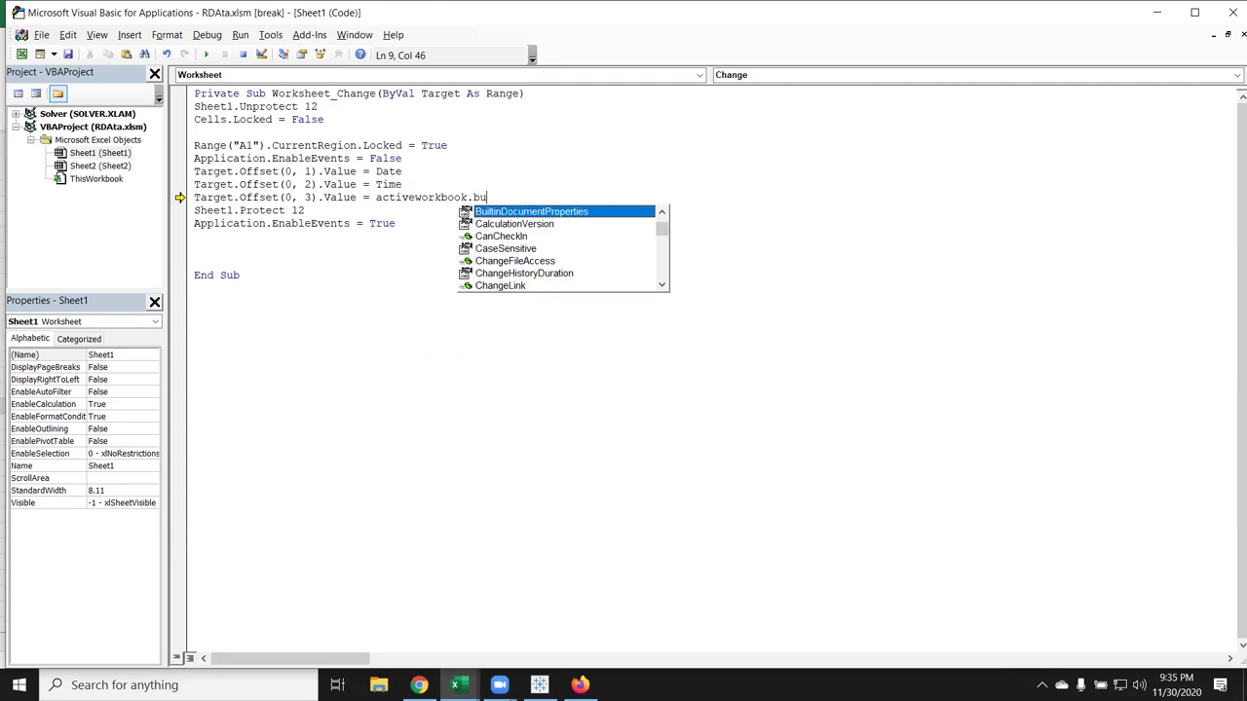
key("Tab")
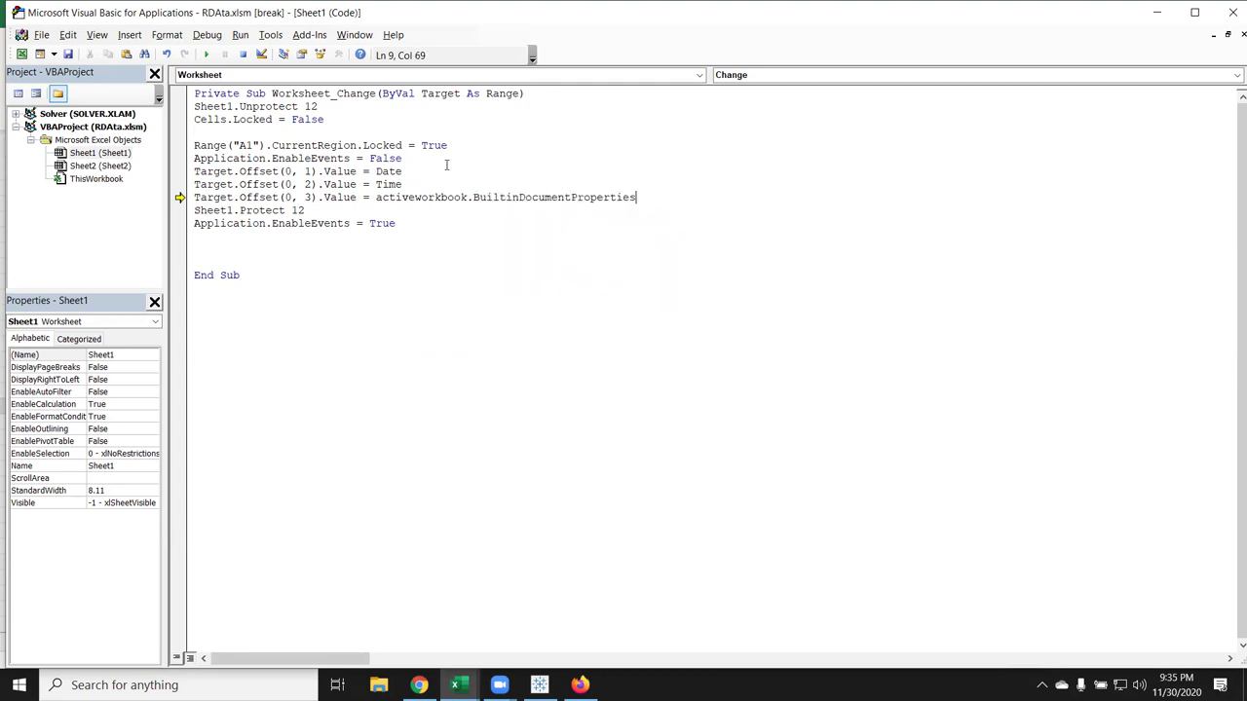
type("(")
type("\"Last ")
type("Auth")
type("or\")")
- Resume the paused macro with F5 and return to Excel to check the author in D14
left_click(407, 262)
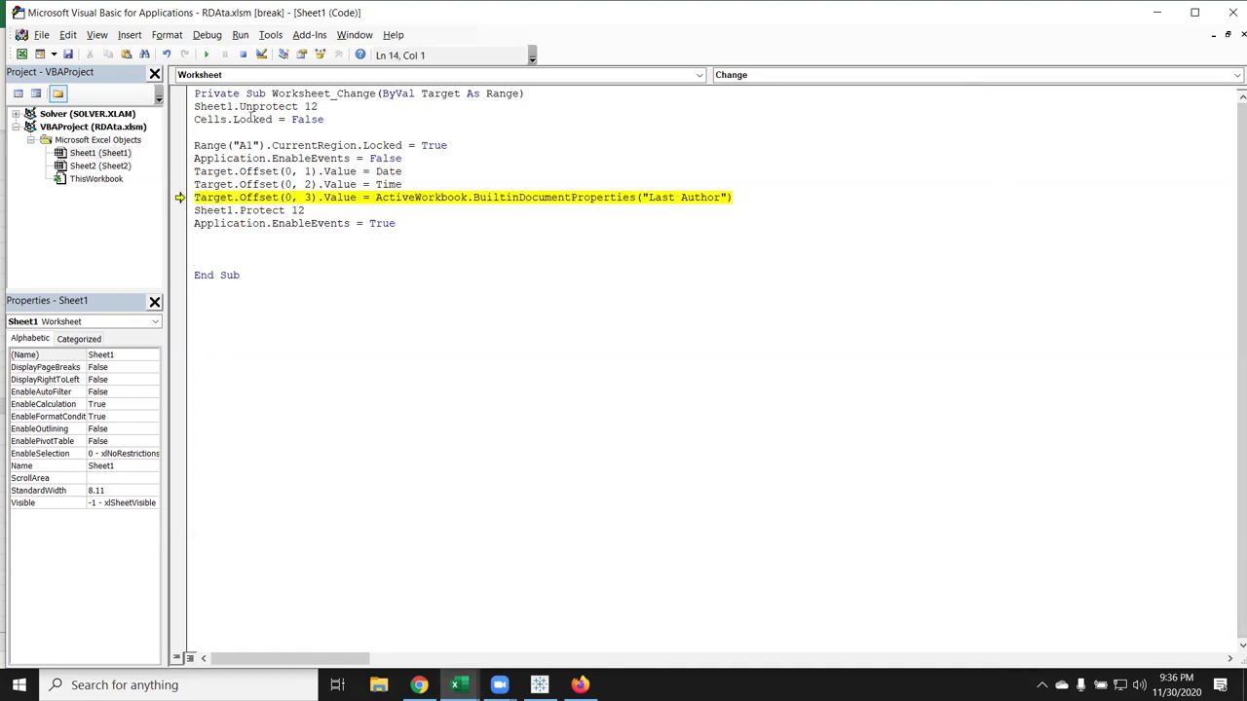
key("F5")
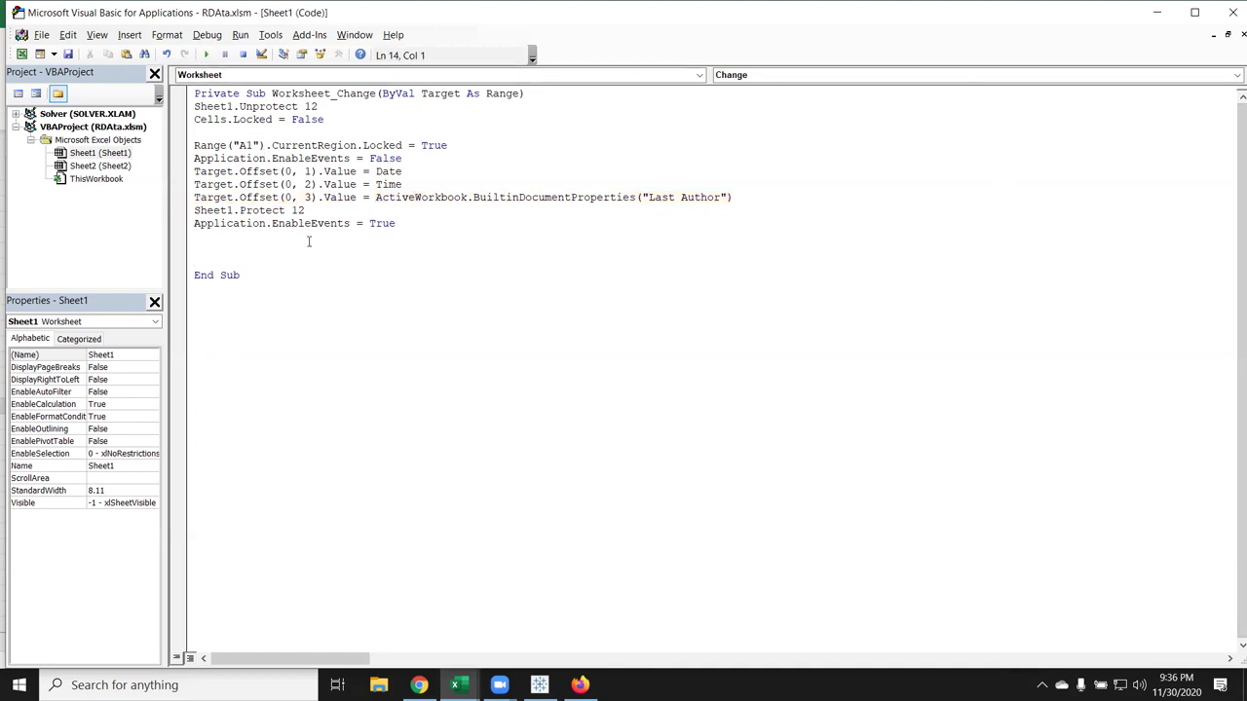
key("alt+F11")
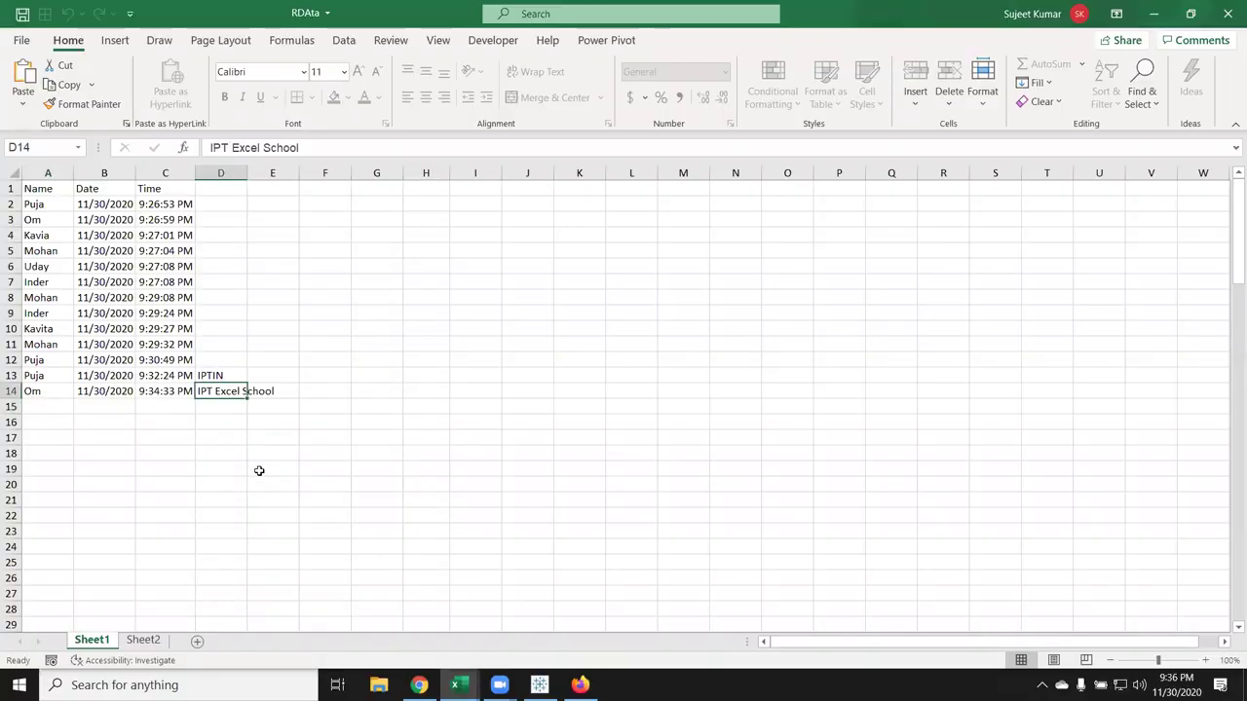
key("alt+F11")
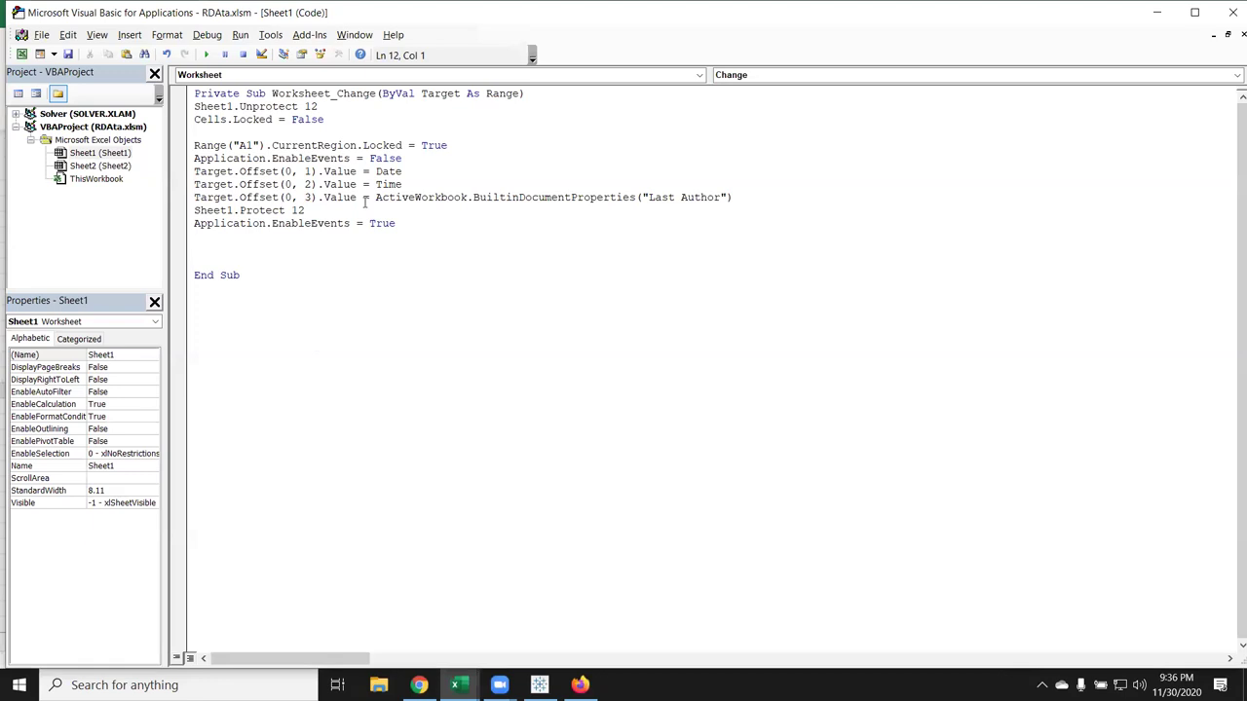
double_click(454, 196)
left_click(479, 197)
double_click(481, 198)
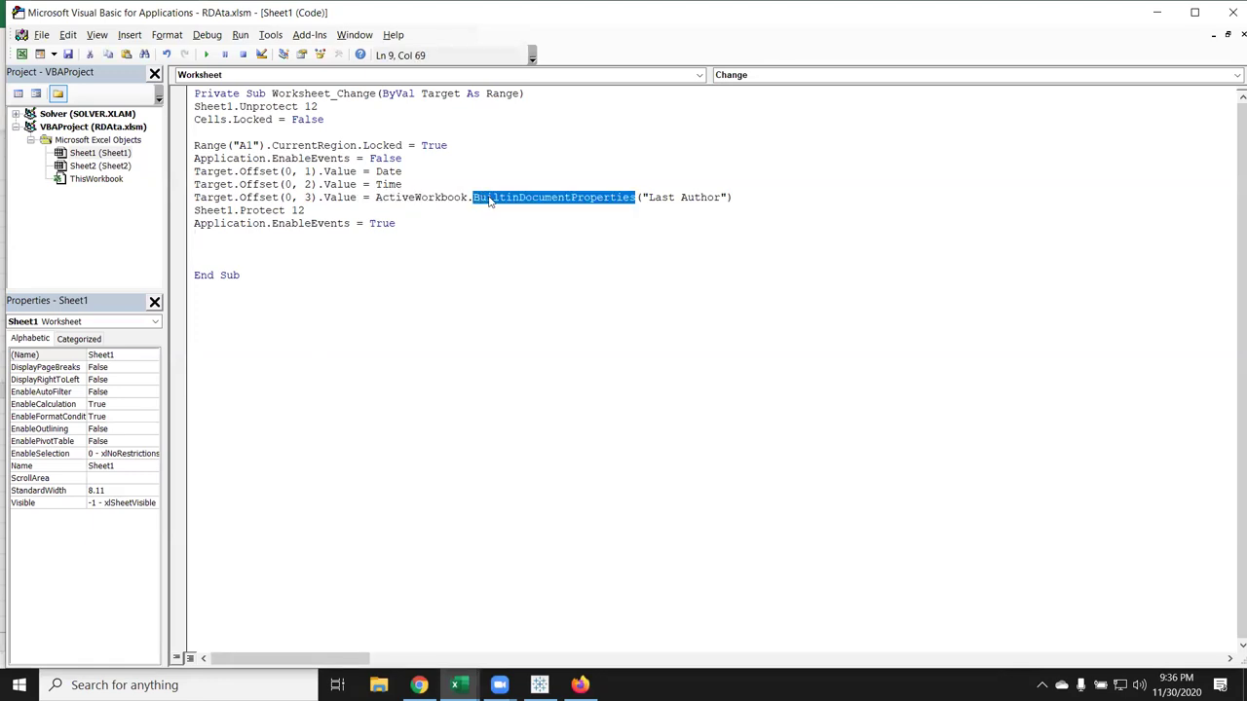
double_click(673, 197)
double_click(699, 197)
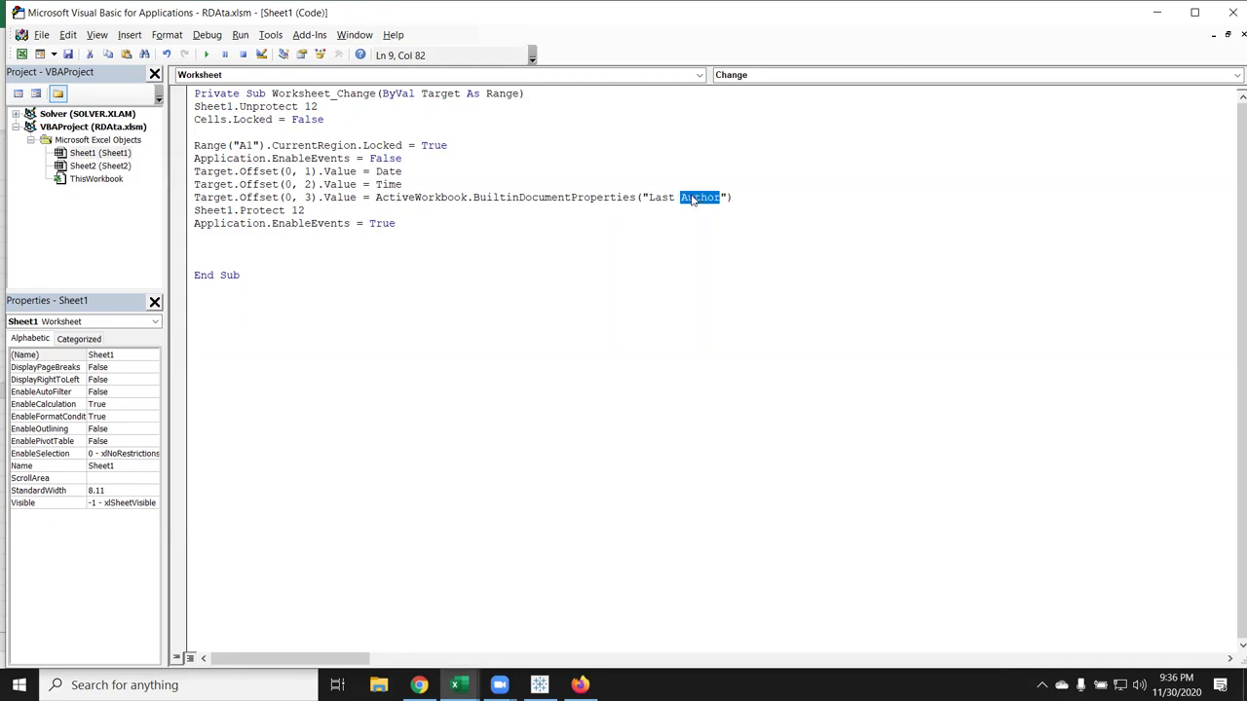
key("alt+F11")
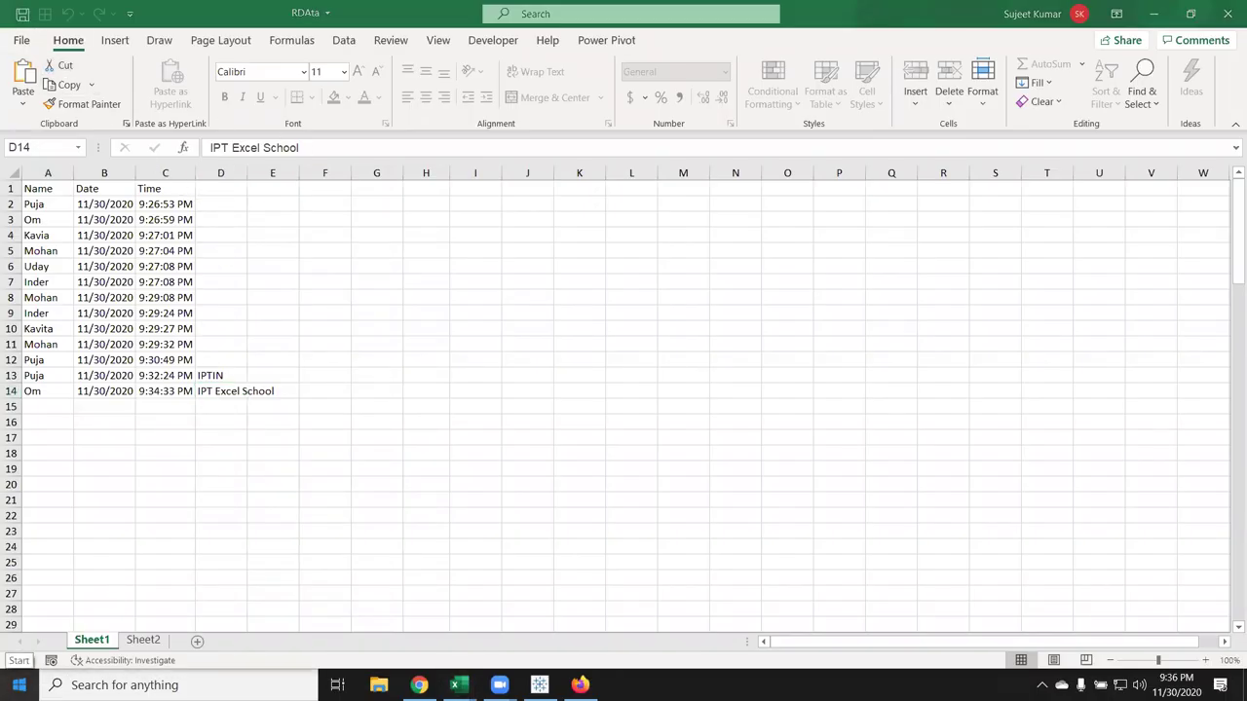
left_click(20, 685)
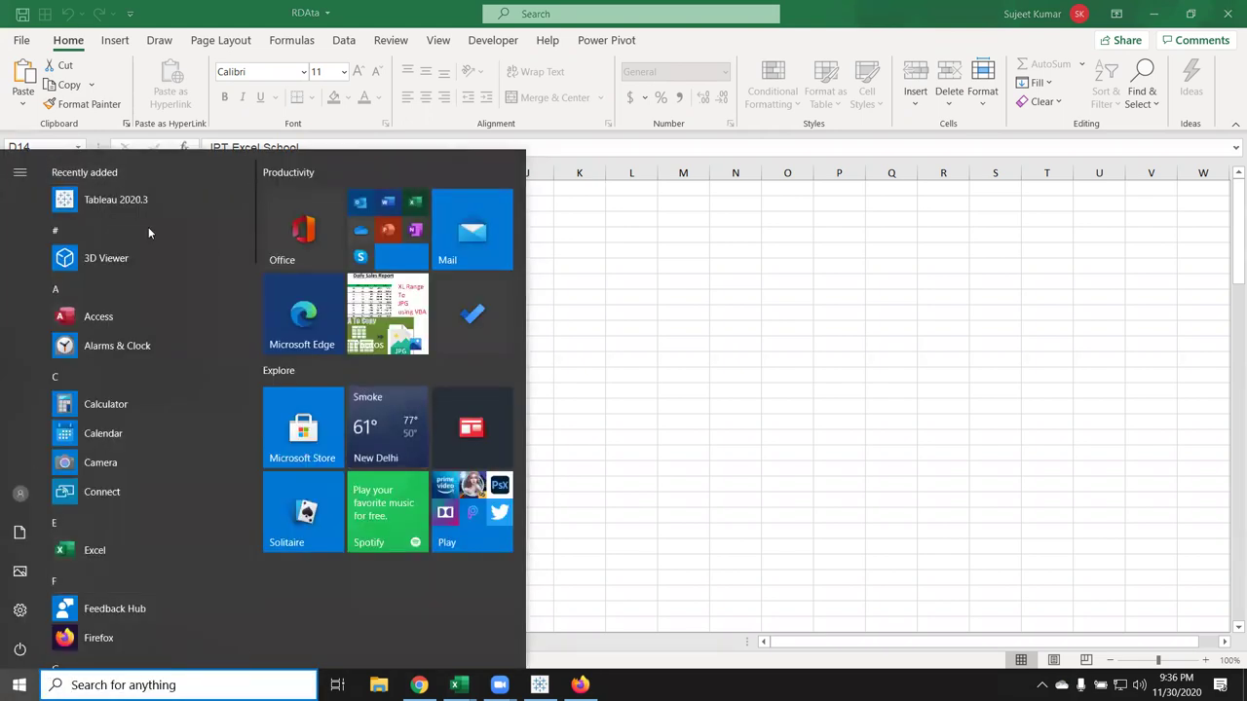
left_click(638, 337)
left_click(217, 375)
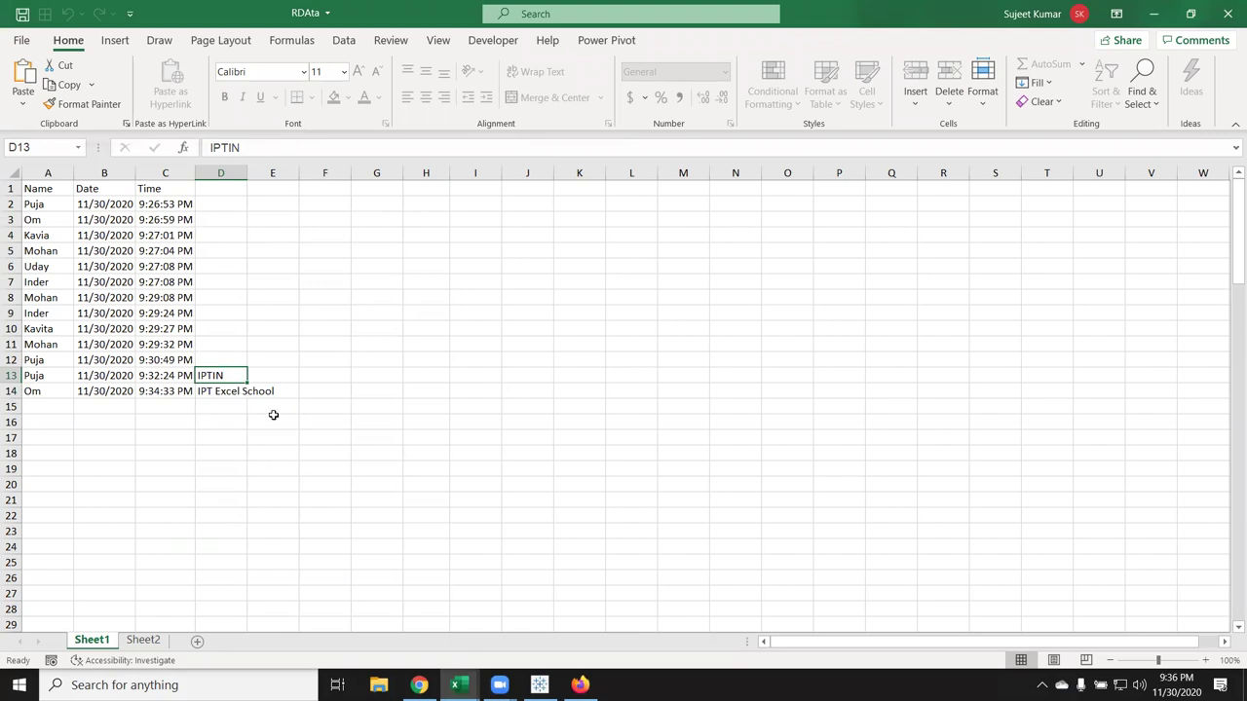
left_click_drag(216, 377, 98, 376)
left_click(212, 390)
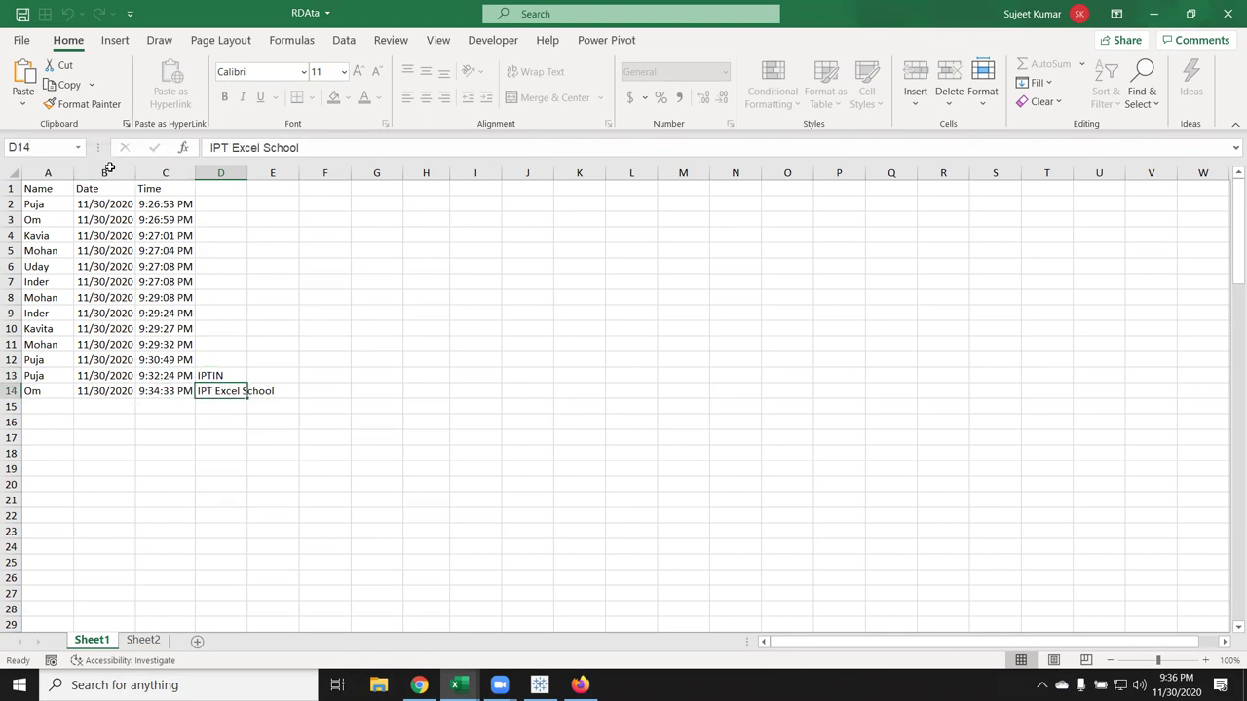
left_click(42, 43)
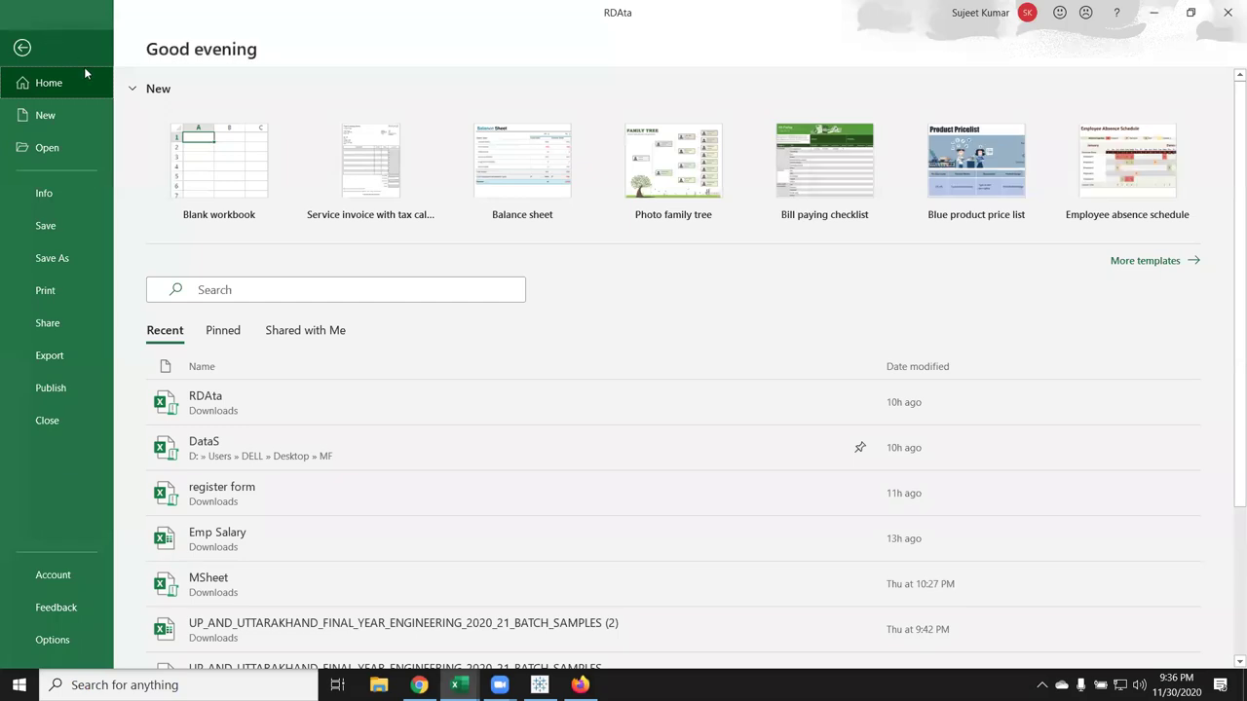
scroll(201, 370, "down", 3)
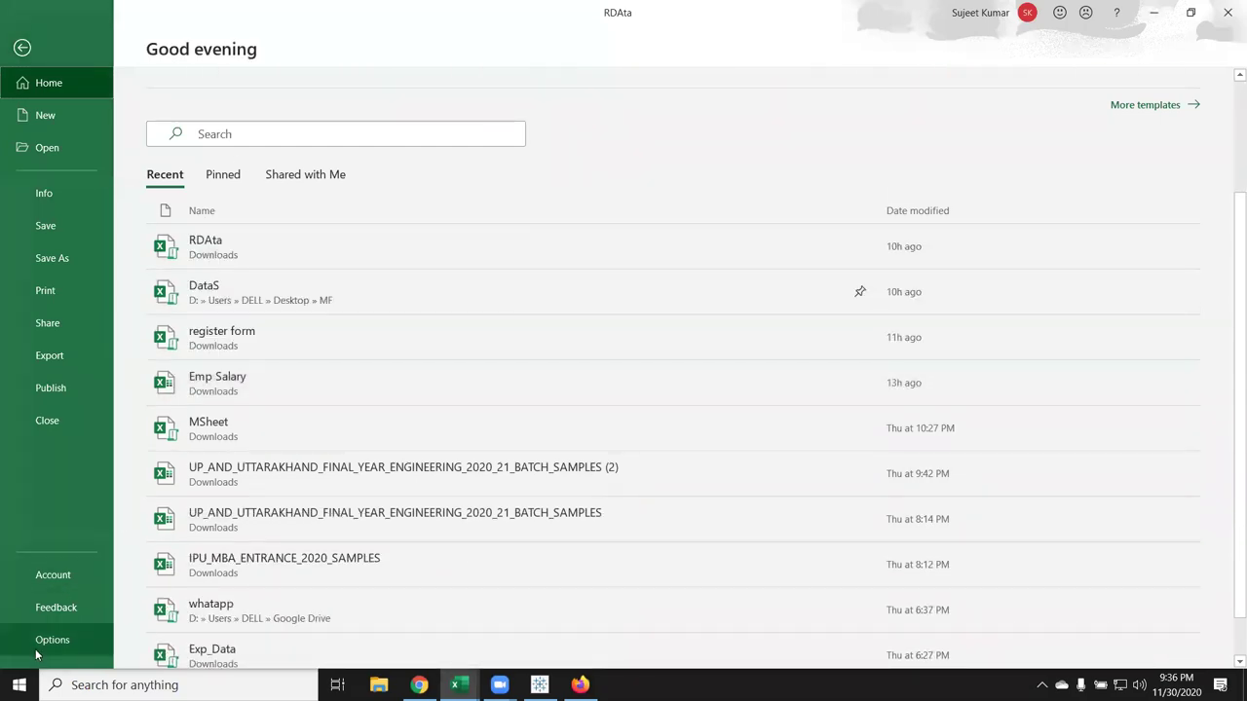
scroll(161, 458, "up", 3)
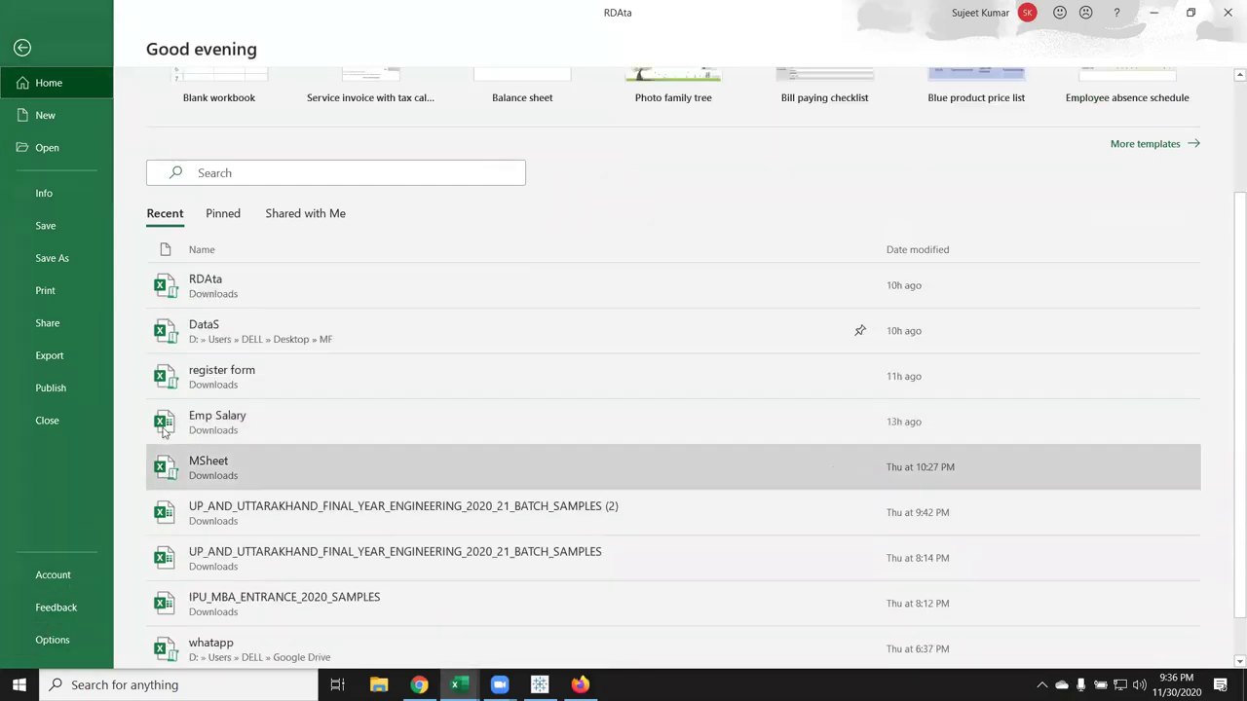
left_click(168, 417)
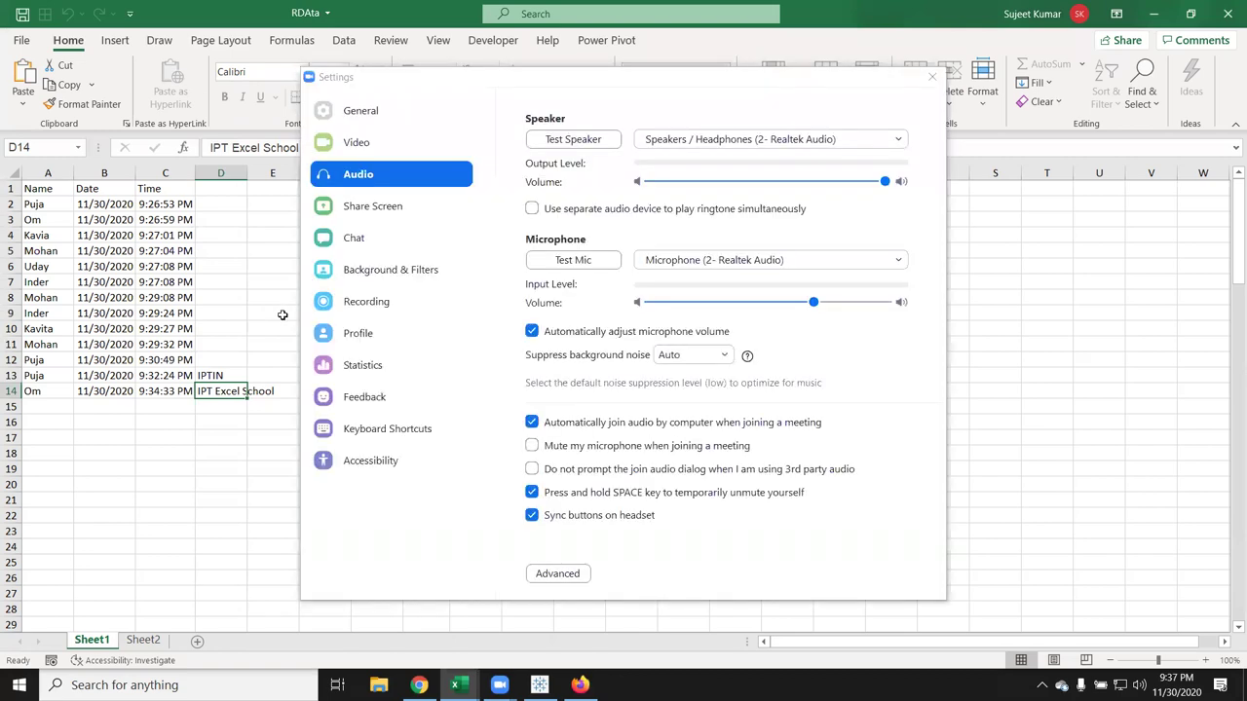
left_click(932, 78)
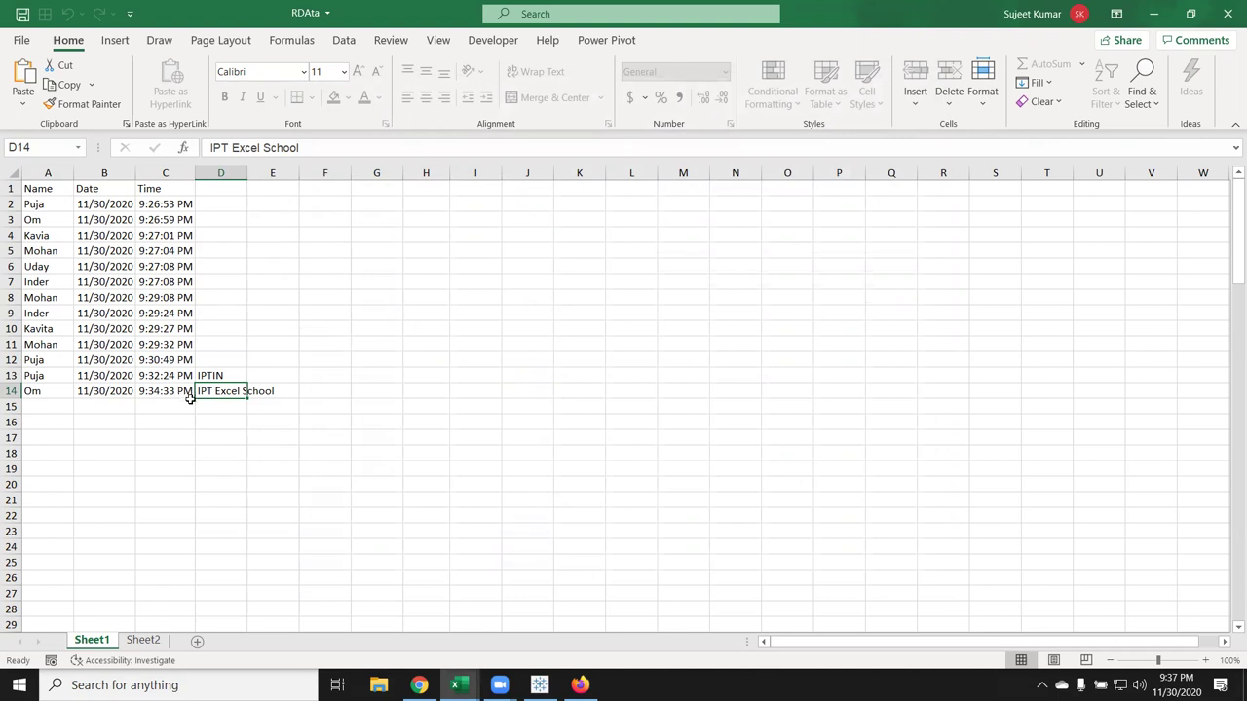
key("alt+Tab")
key("alt+Tab")
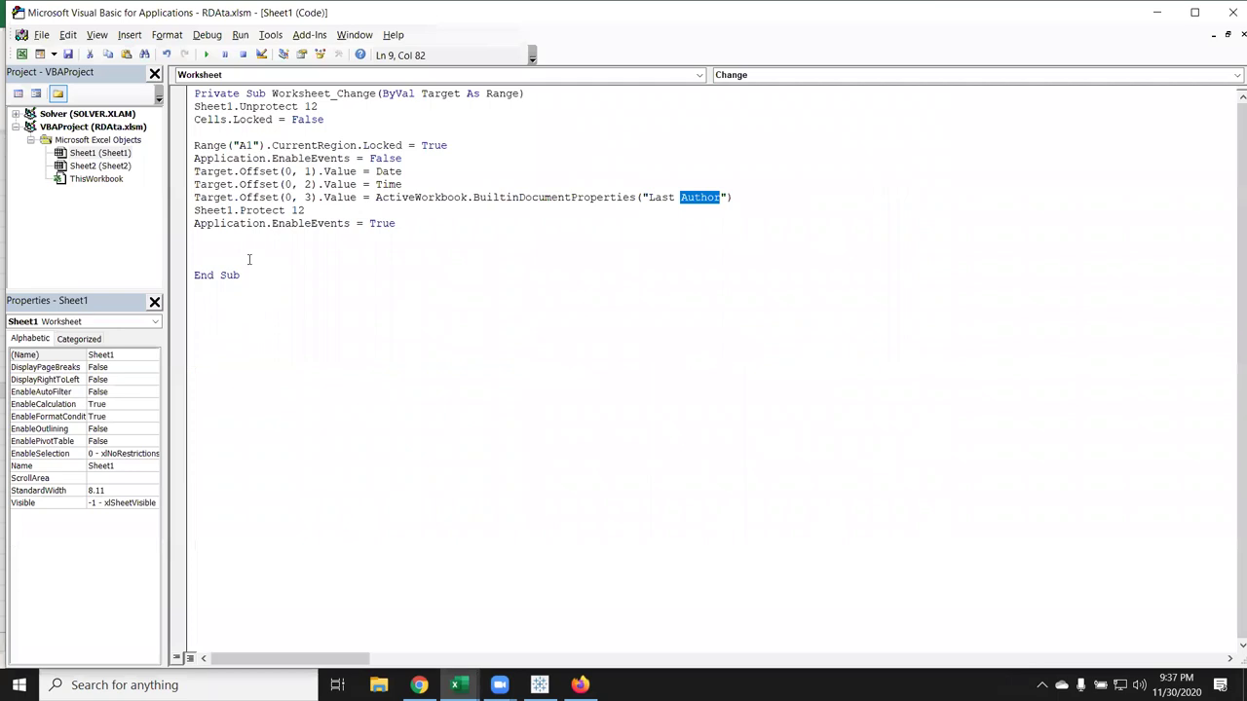
left_click(244, 251)
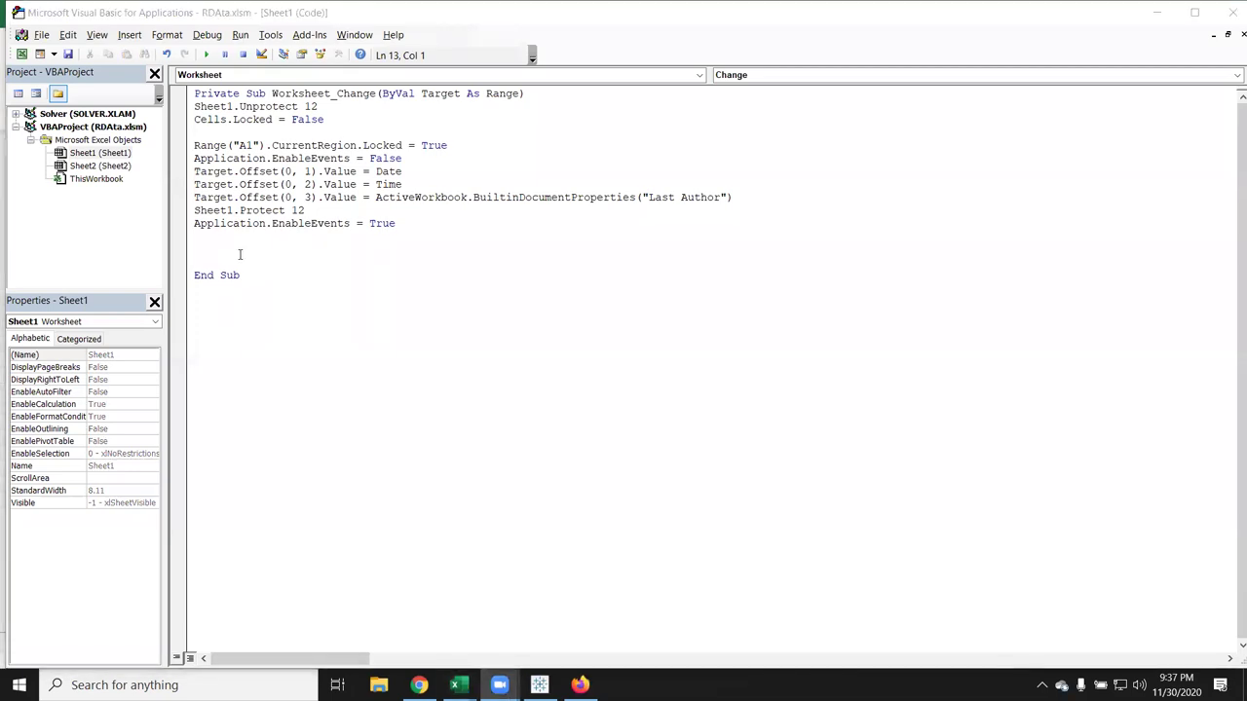
key("alt+Tab")
key("Tab")
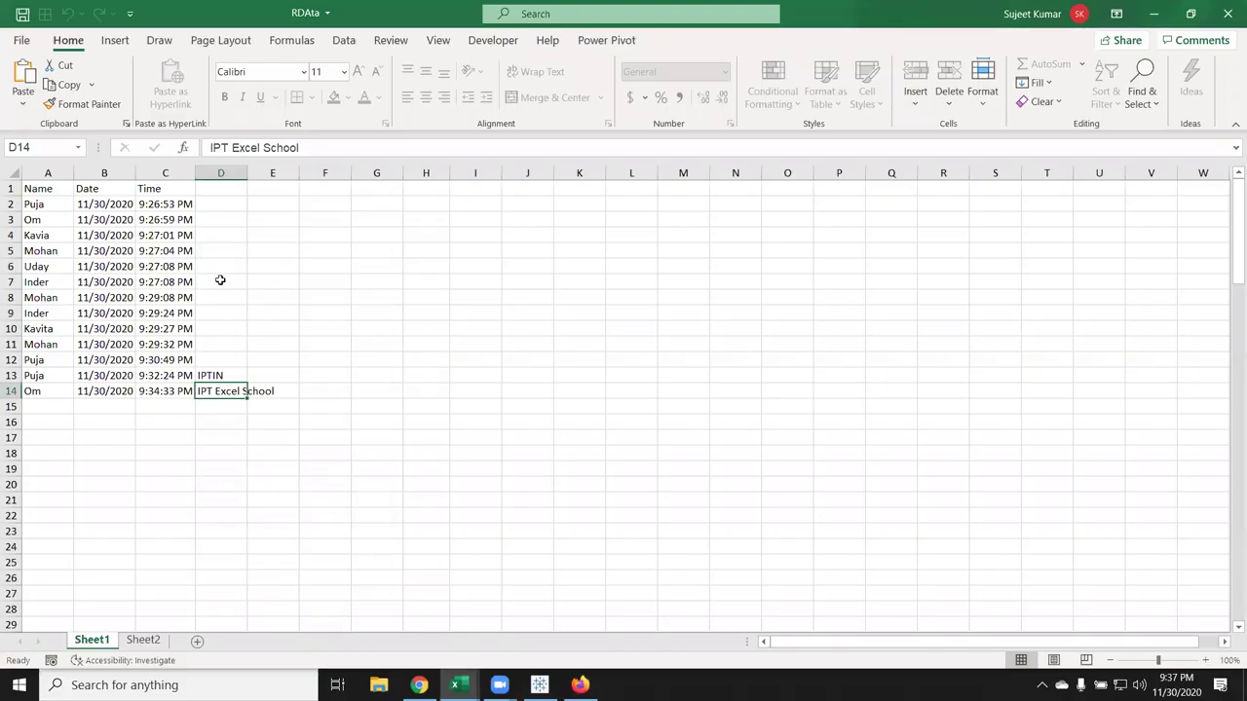
left_click(227, 222)
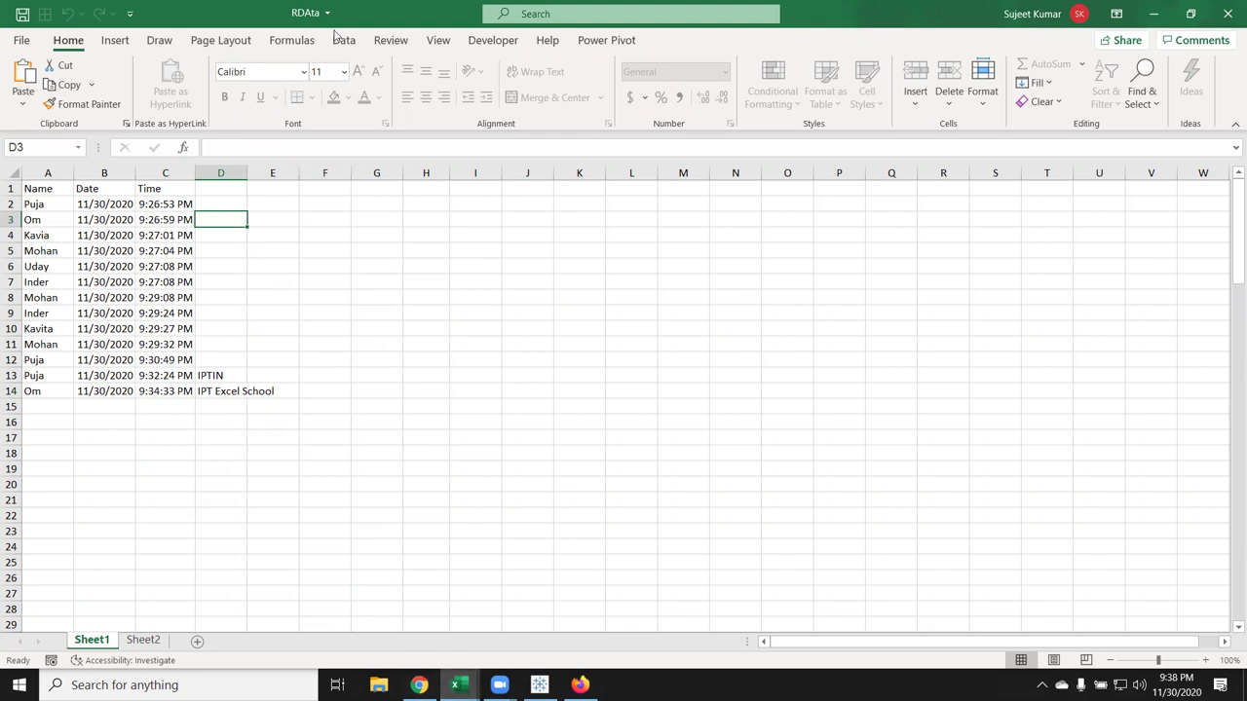
left_click(214, 379)
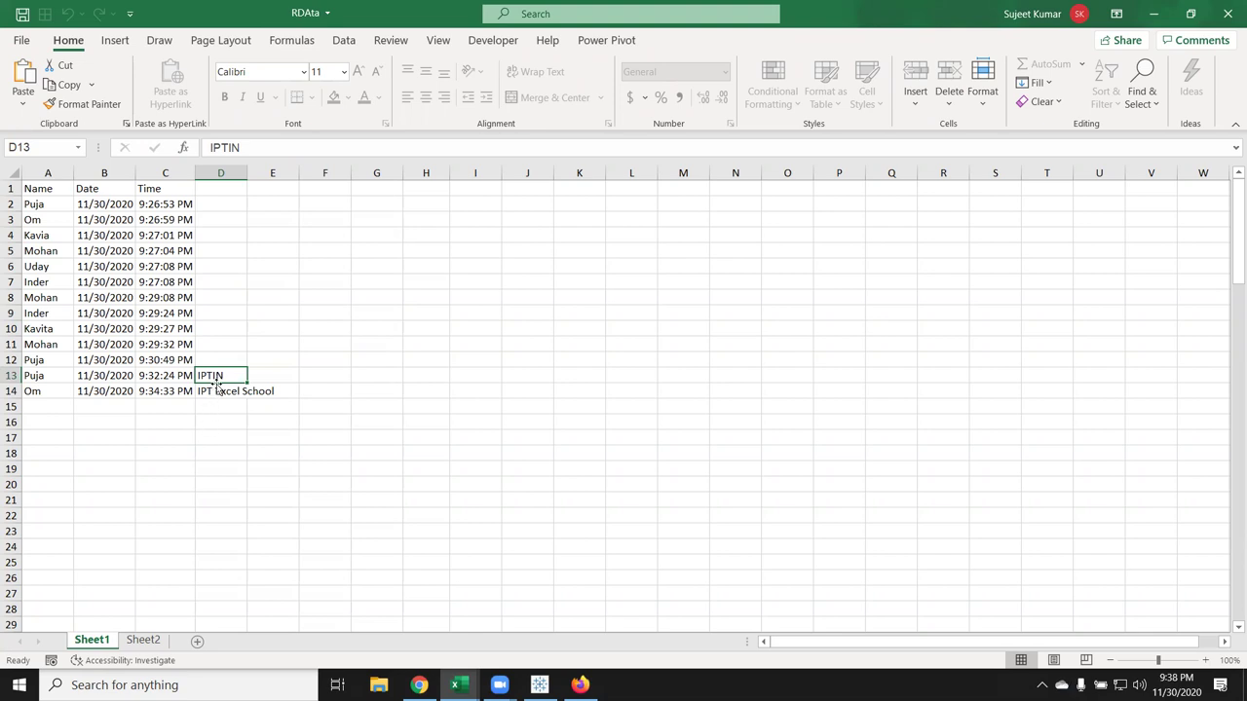
left_click_drag(212, 377, 59, 370)
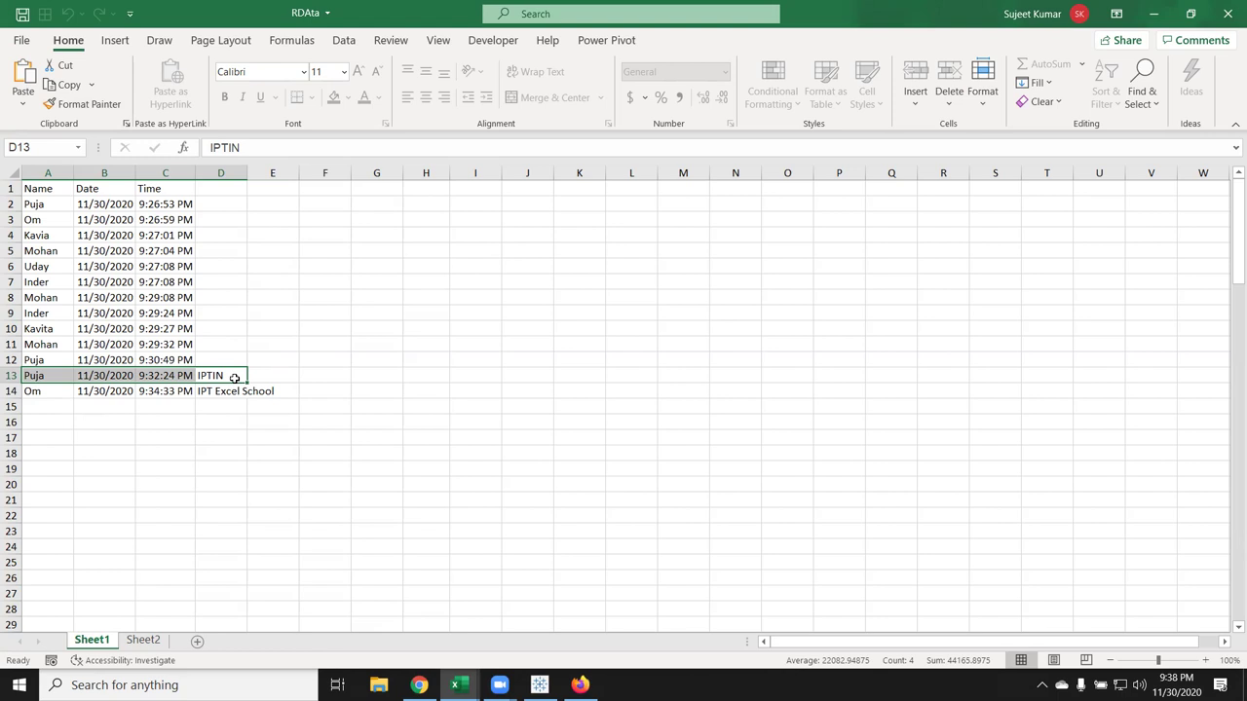
- Check row 14's time stamp in C14 and author IPT Excel School in D14, then return to VBA
left_click(235, 378)
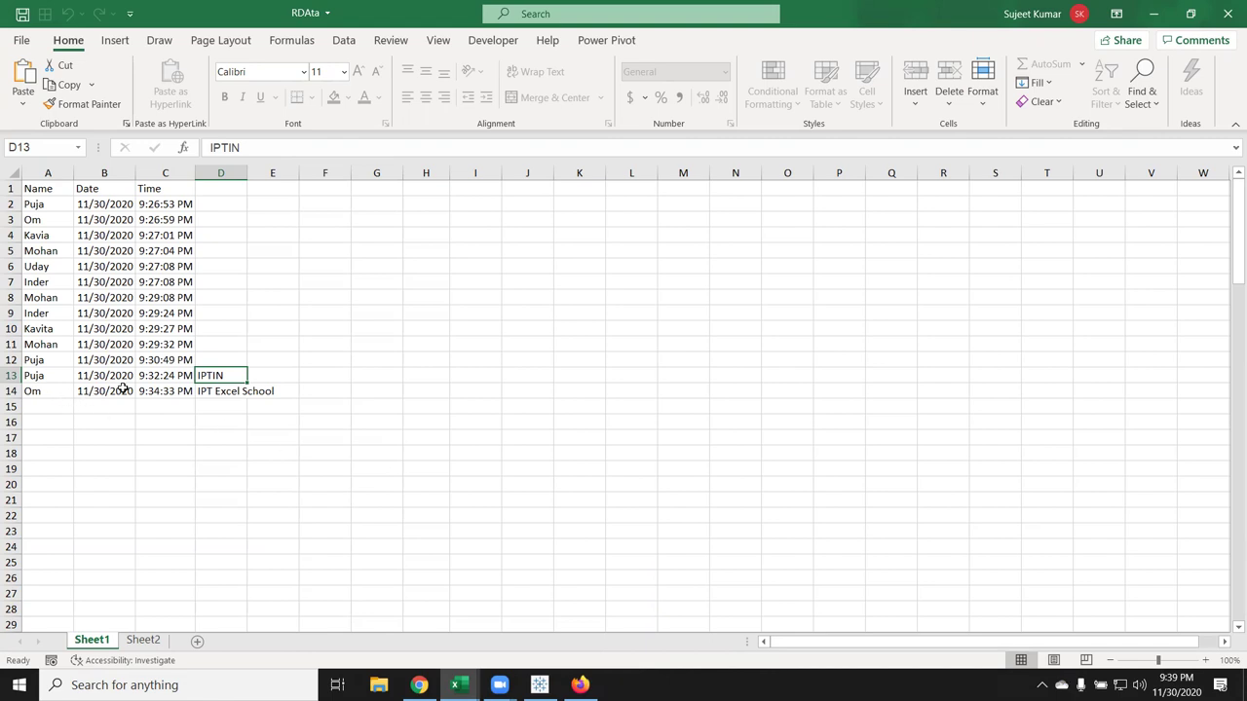
left_click(181, 380)
left_click(209, 389)
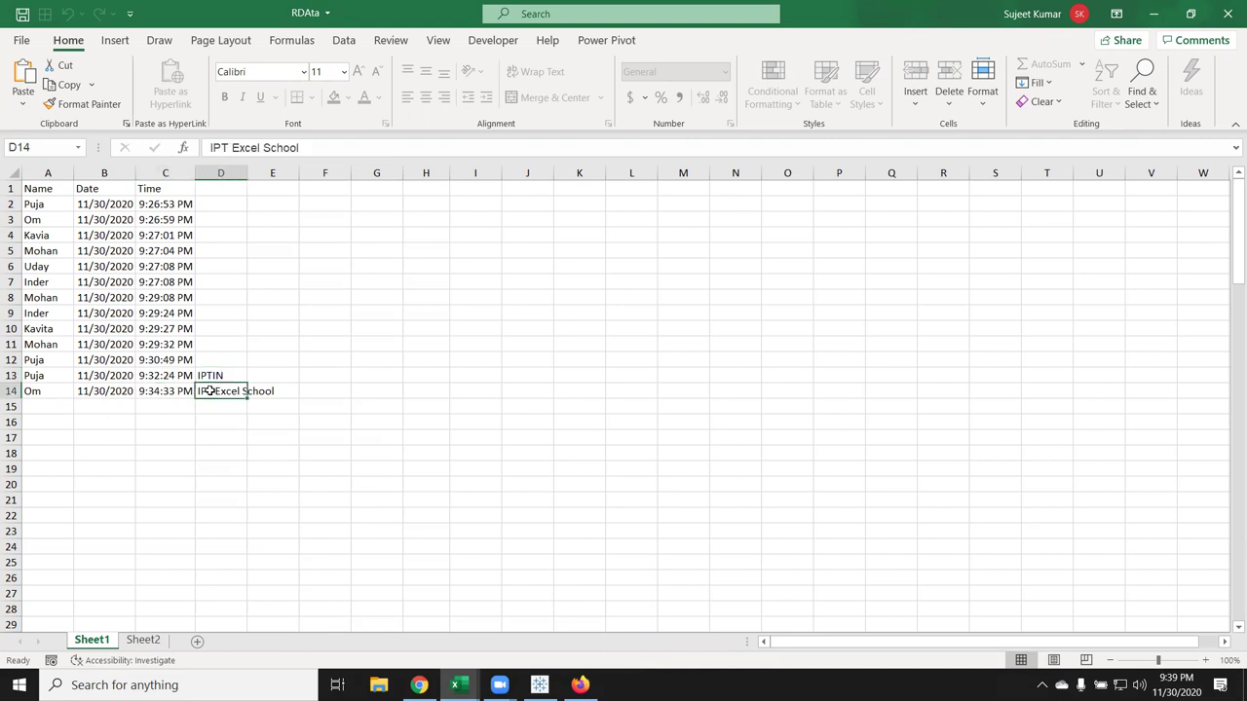
left_click(139, 394)
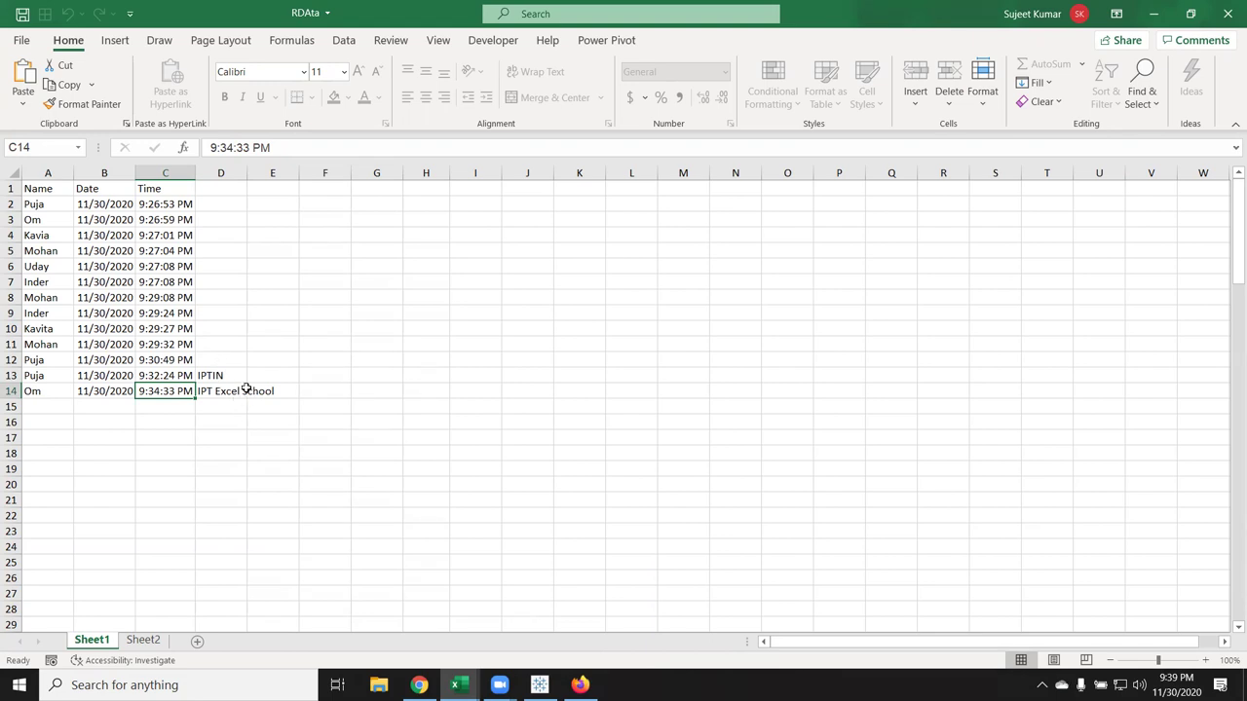
left_click(242, 389)
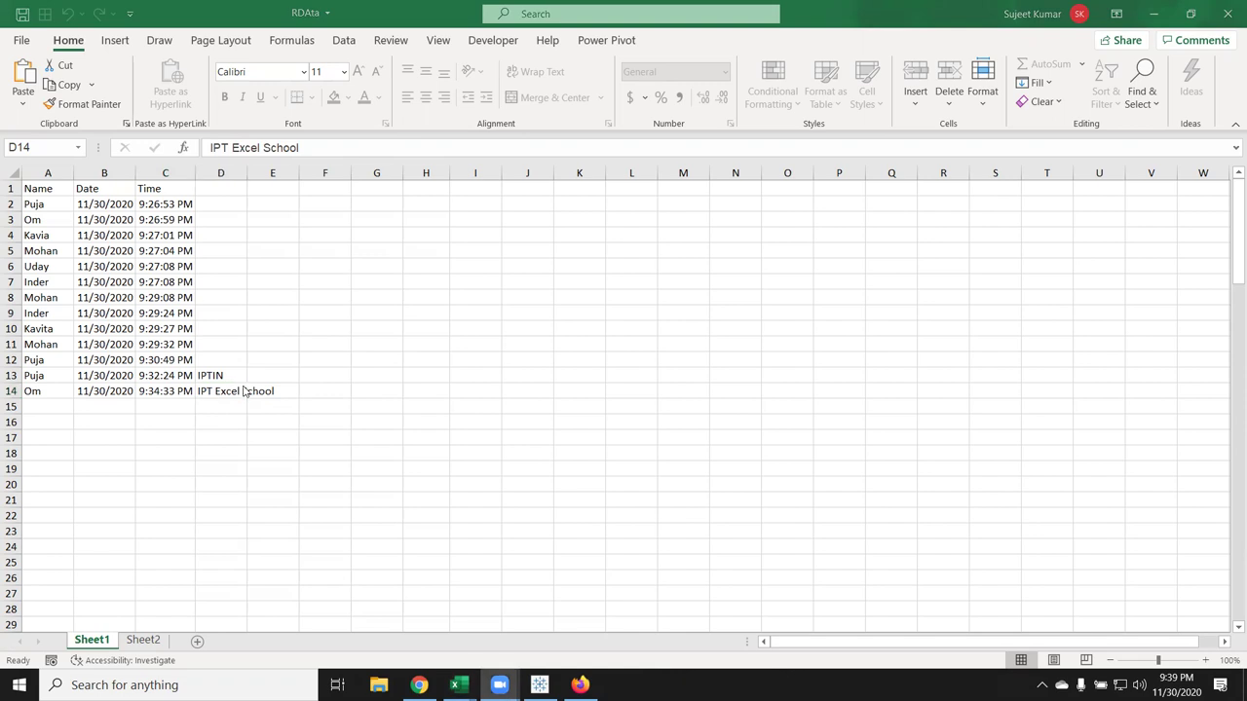
key("alt+Tab")
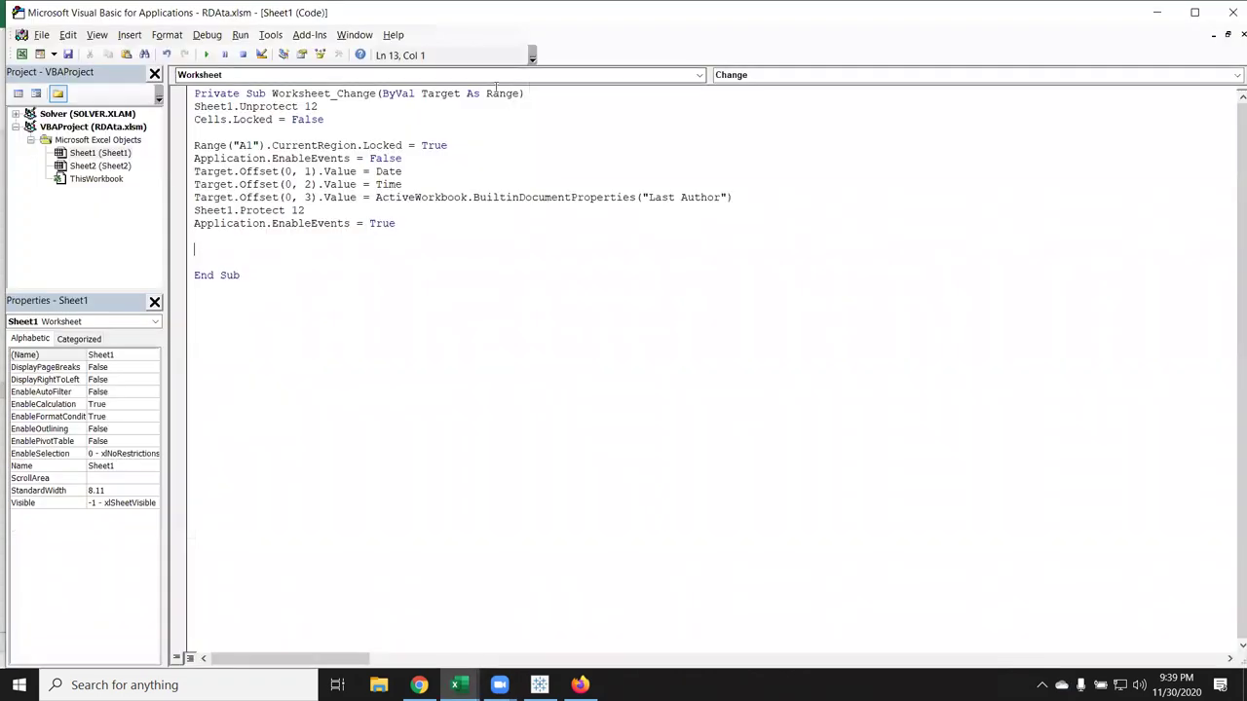
double_click(448, 102)
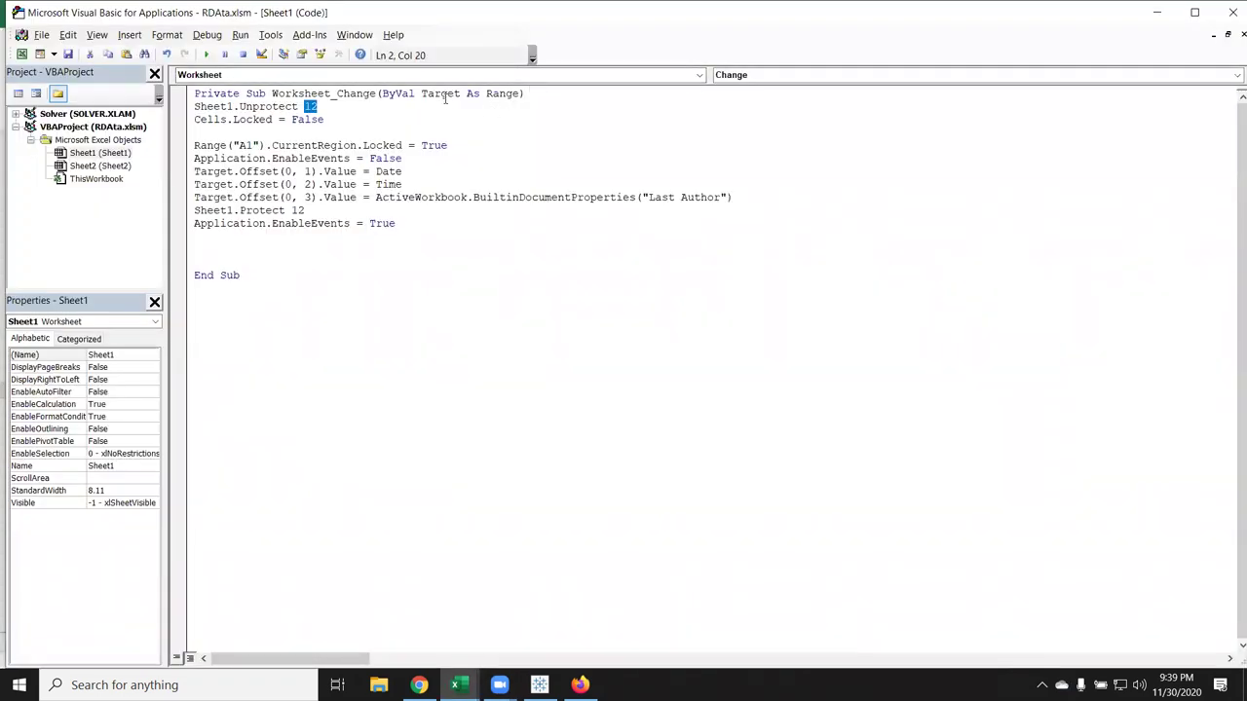
double_click(445, 96)
key("alt+Tab")
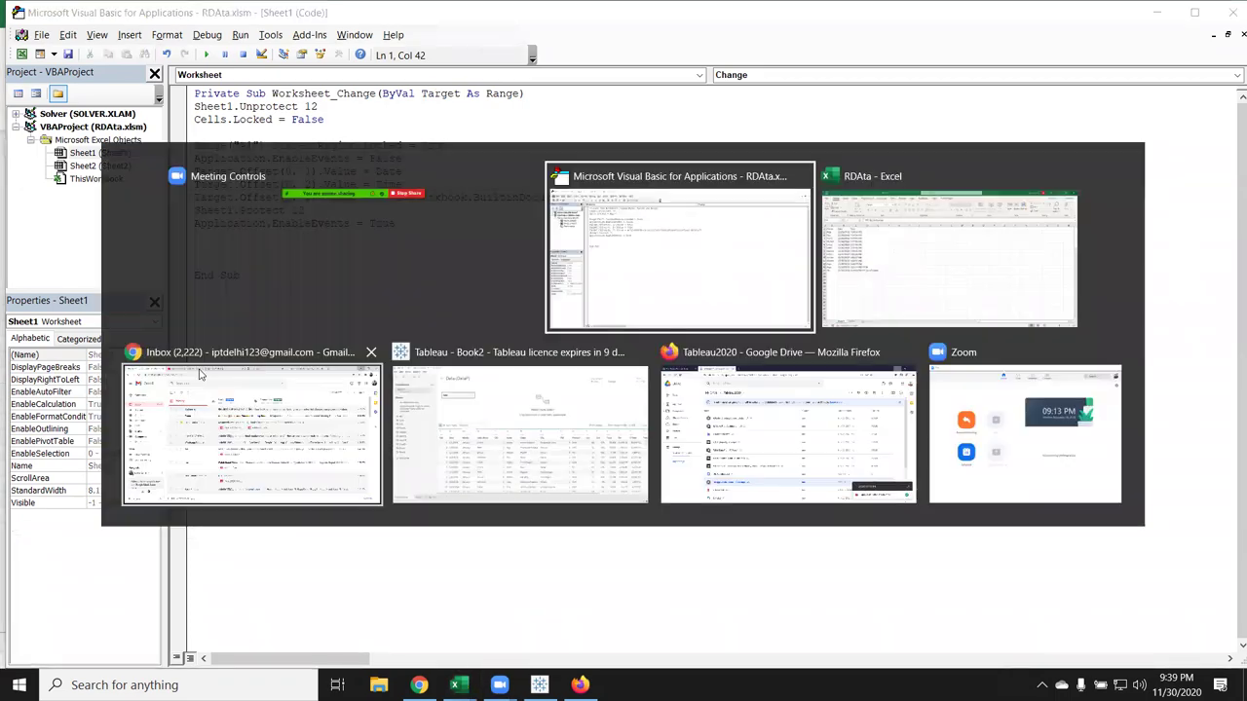
left_click(92, 412)
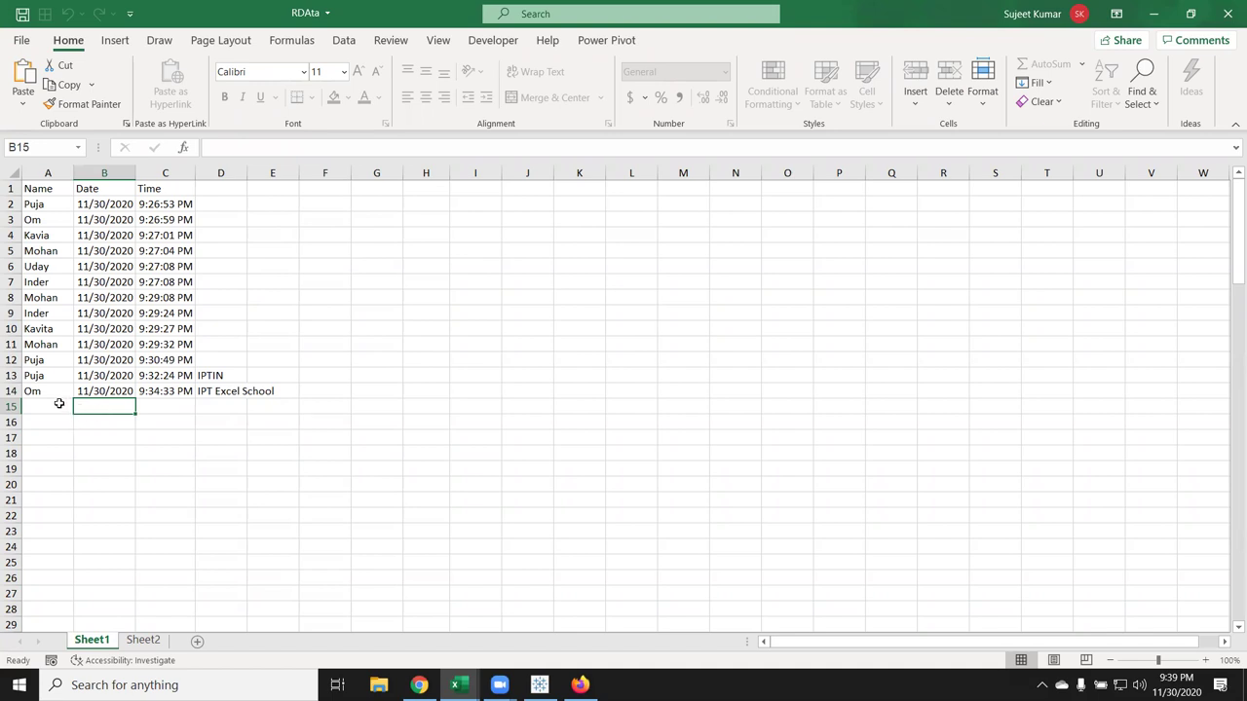
left_click(60, 407)
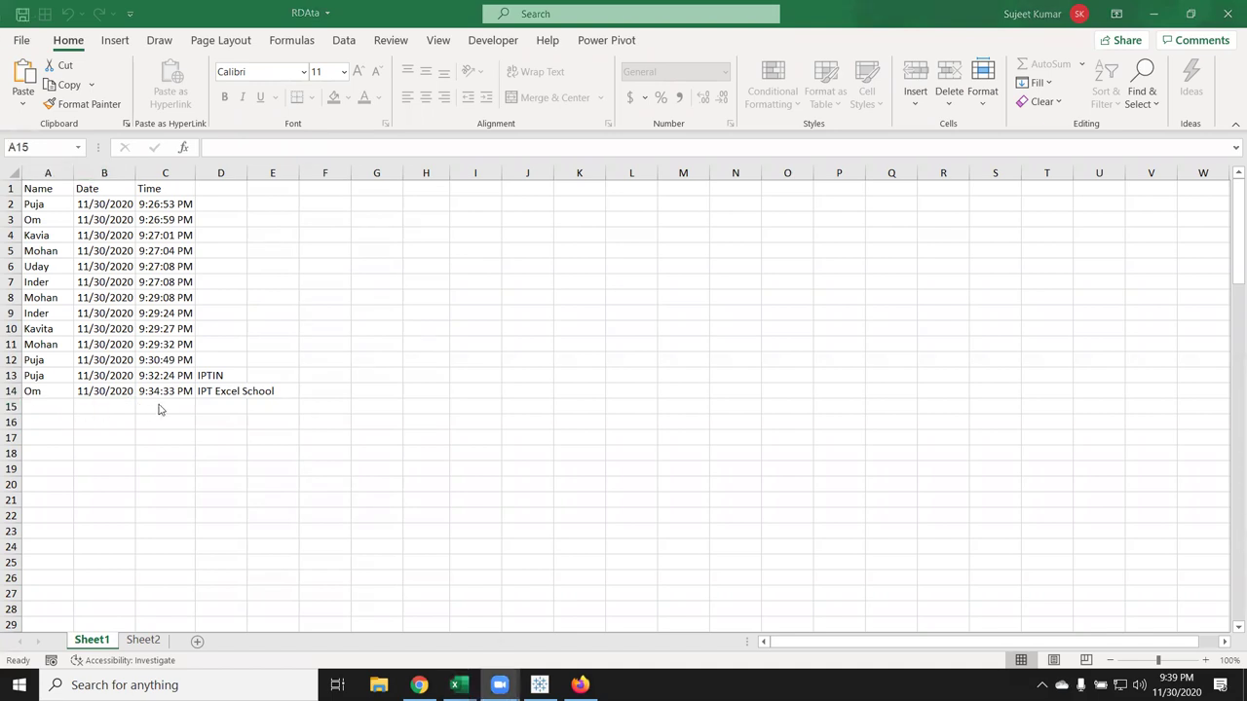
key("alt+Tab")
key("alt+Tab")
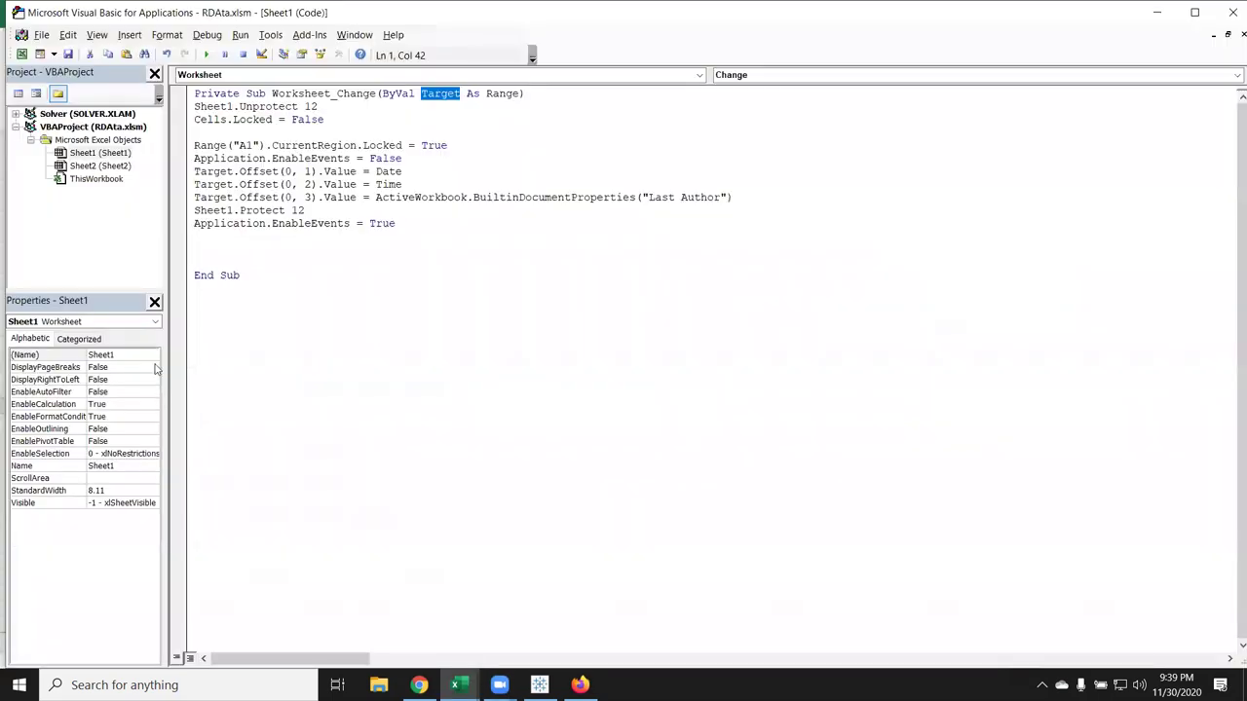
left_click(201, 108)
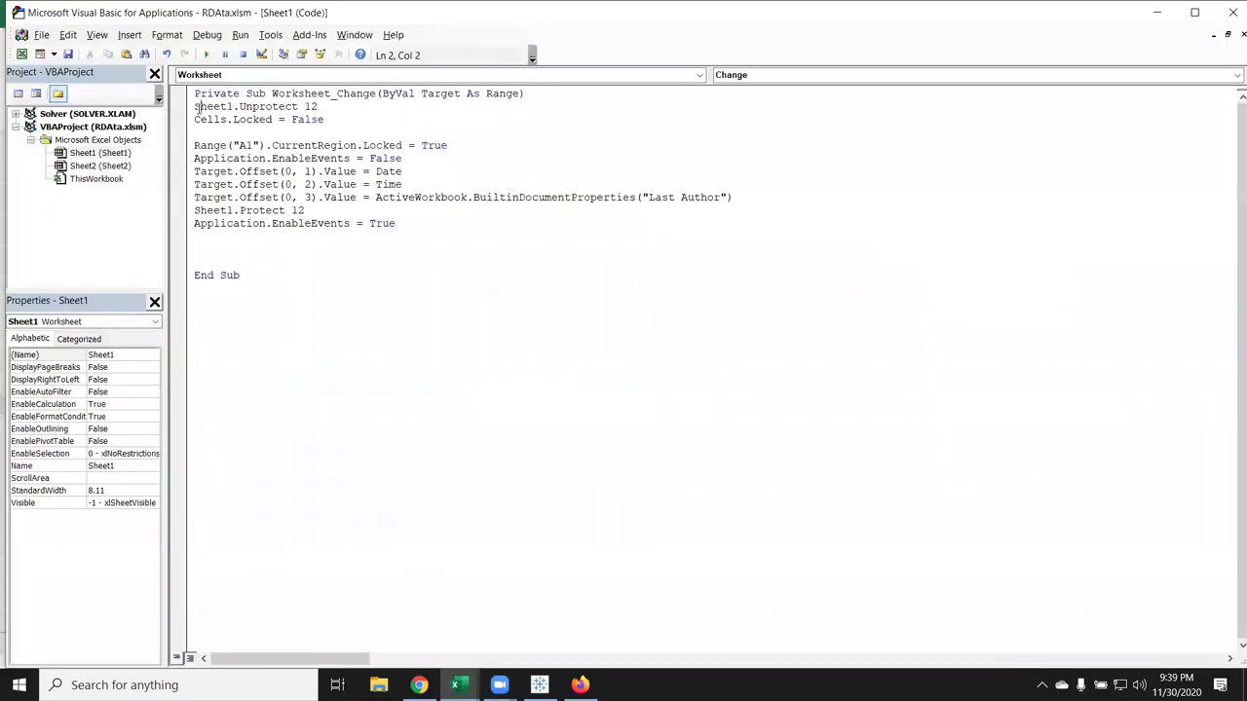
key("Return")
key("Return")
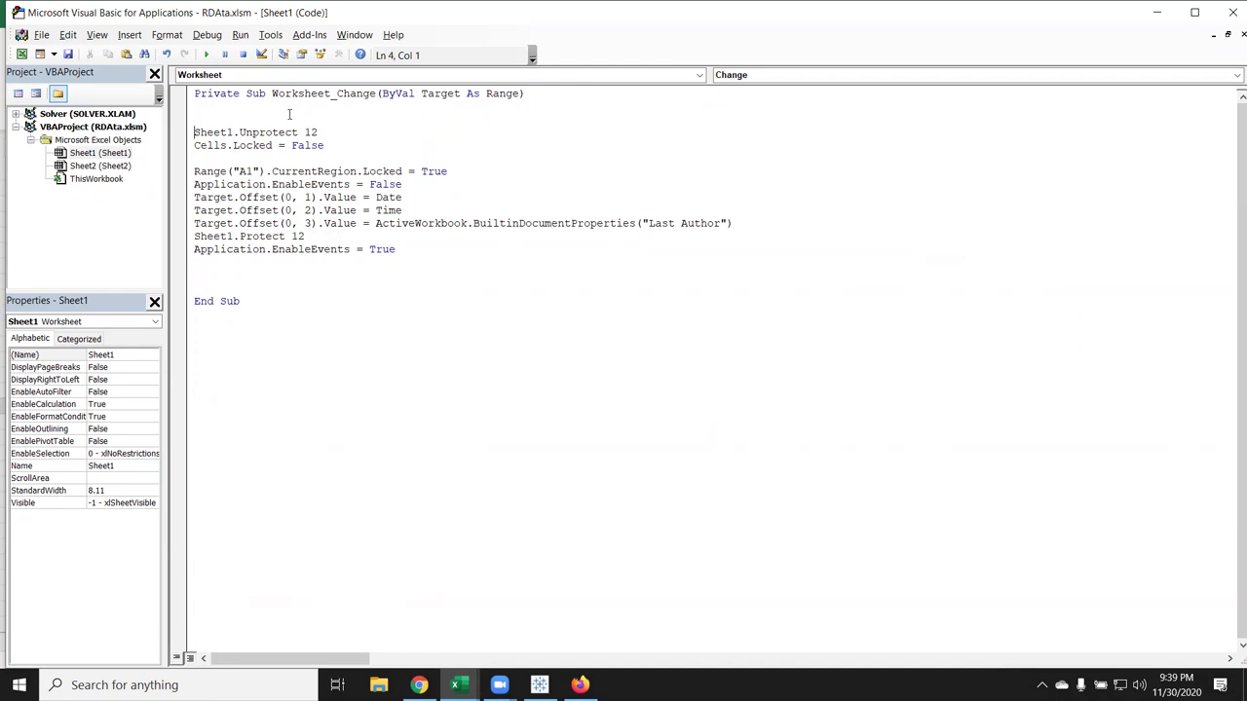
key("Up")
key("Up")
key("alt+Tab")
key("Down")
type("if target")
type(".col")
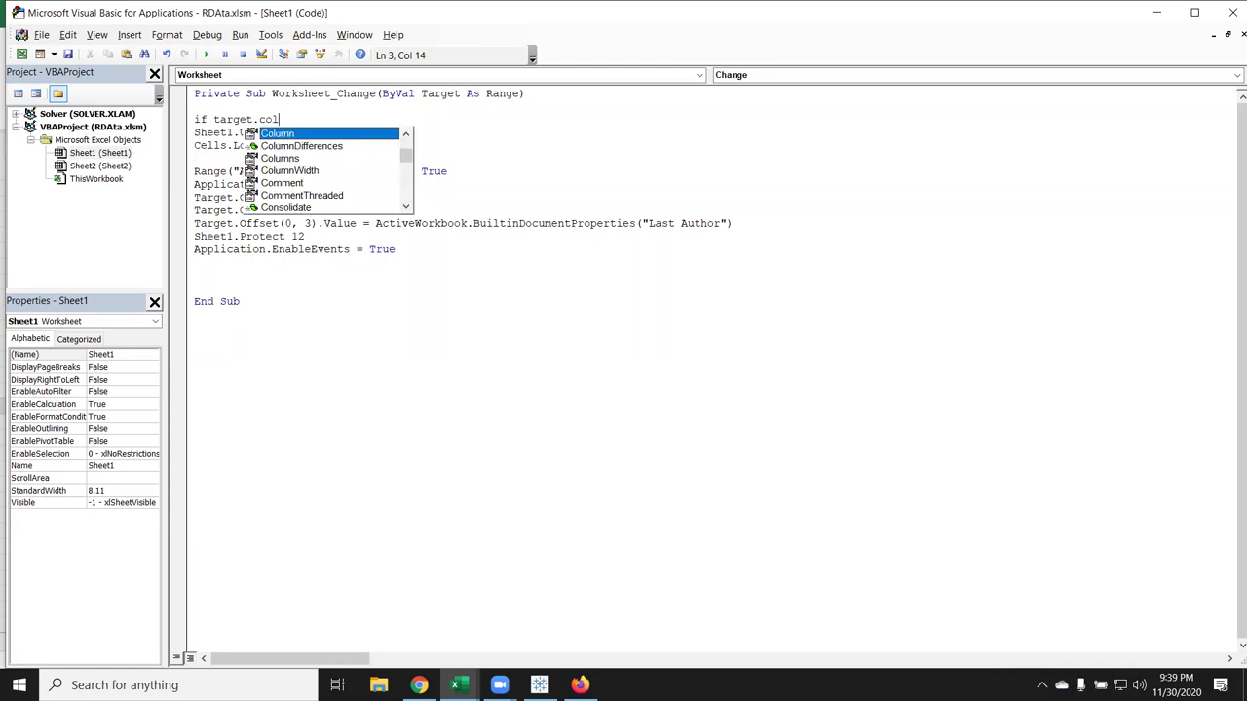
key("Tab")
type("=1 then")
- Add 'End If' after Application.EnableEvents = True and select all the module code
left_click(211, 261)
type("end if")
key("Return")
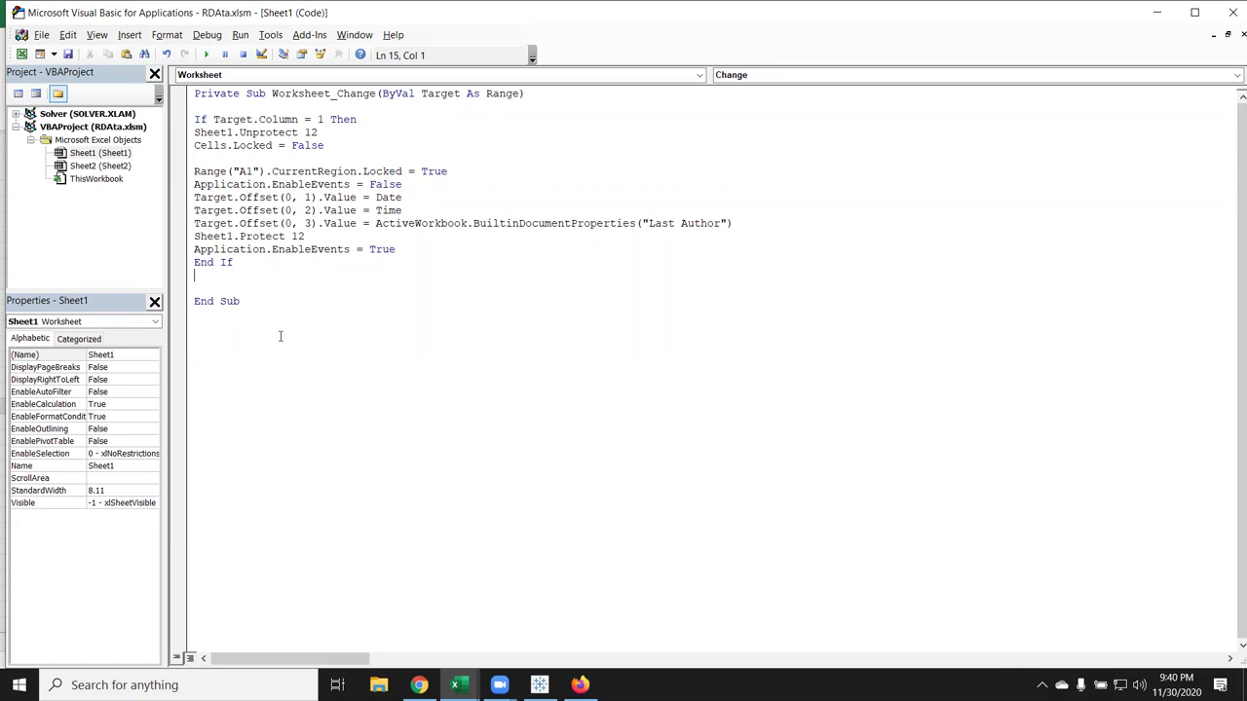
left_click_drag(282, 315, 178, 82)
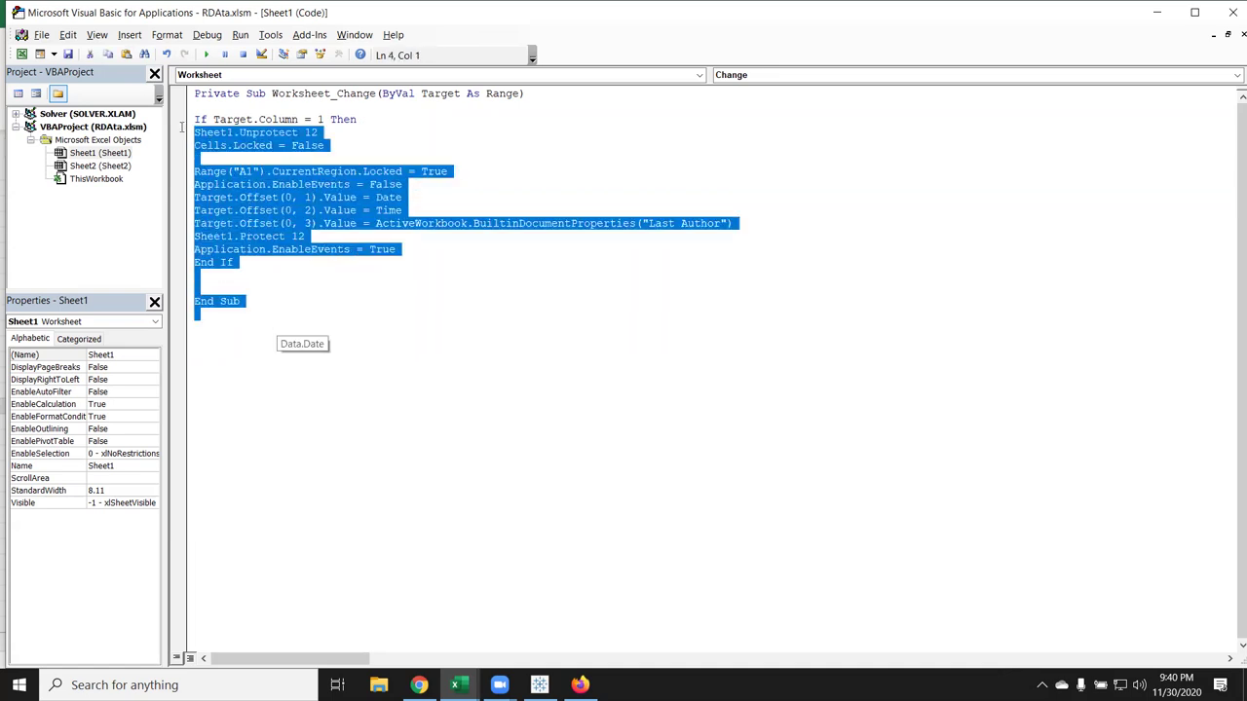
- Deselect the code and show the desktop with Windows+D
left_click(508, 289)
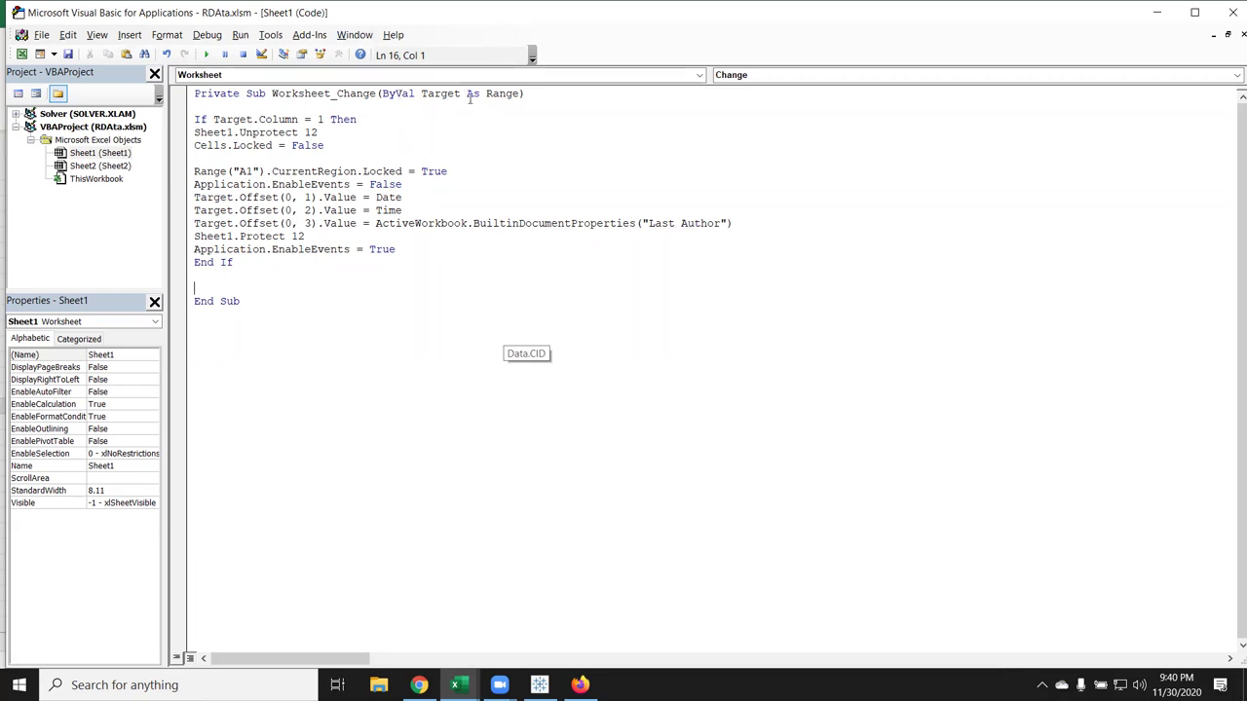
key("super+d")
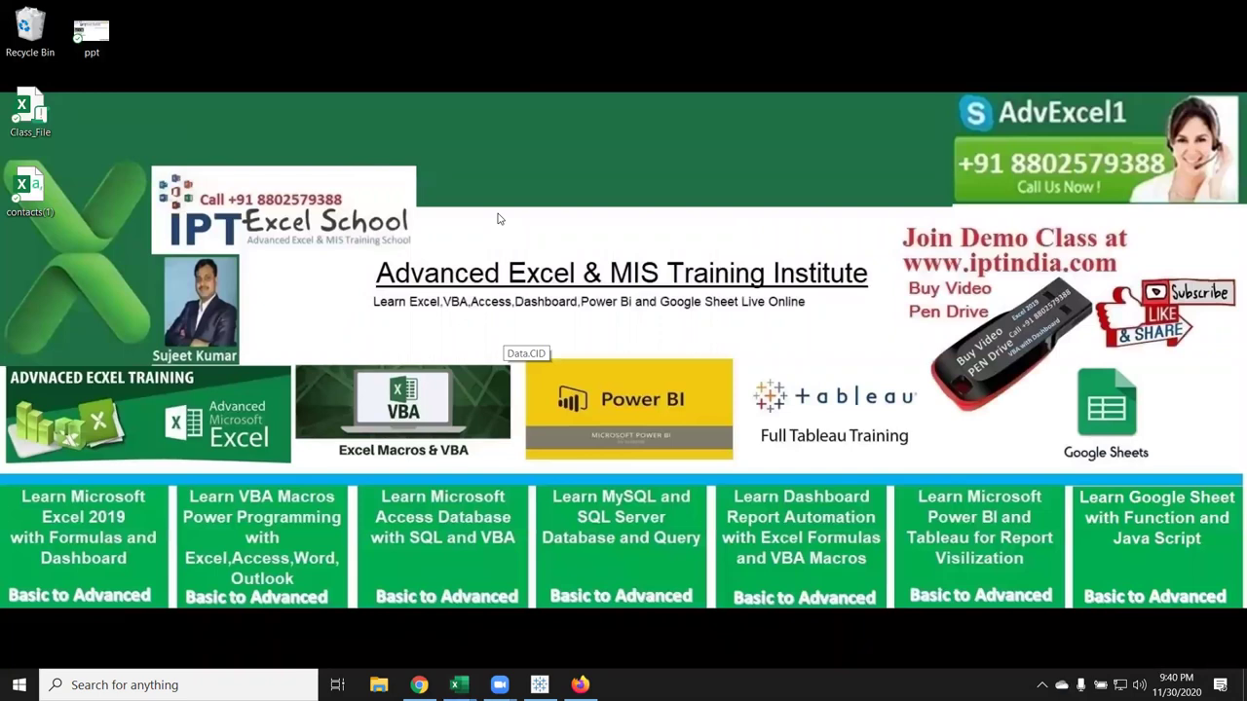